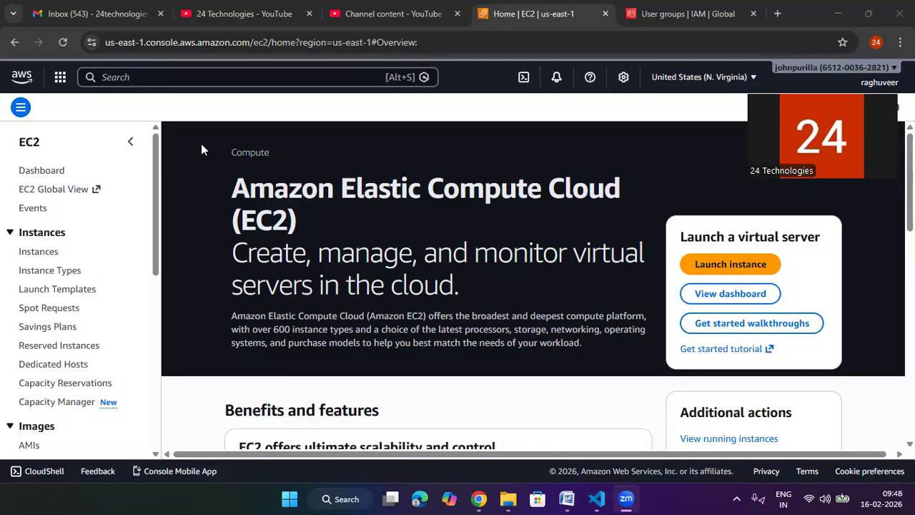
# Find the ECS service through the console search and start creating a new cluster from its Clusters page
pyautogui.click(154, 77)
pyautogui.write('e')
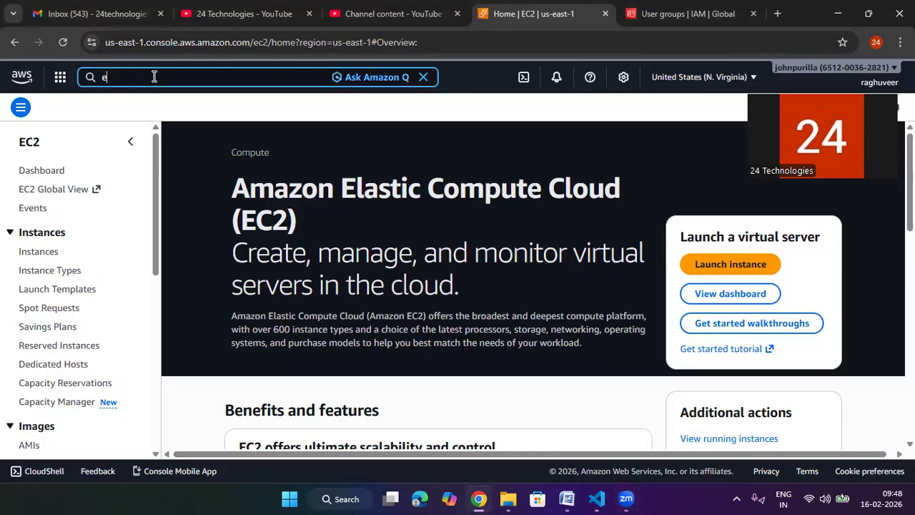
pyautogui.write('cs')
pyautogui.click(319, 153)
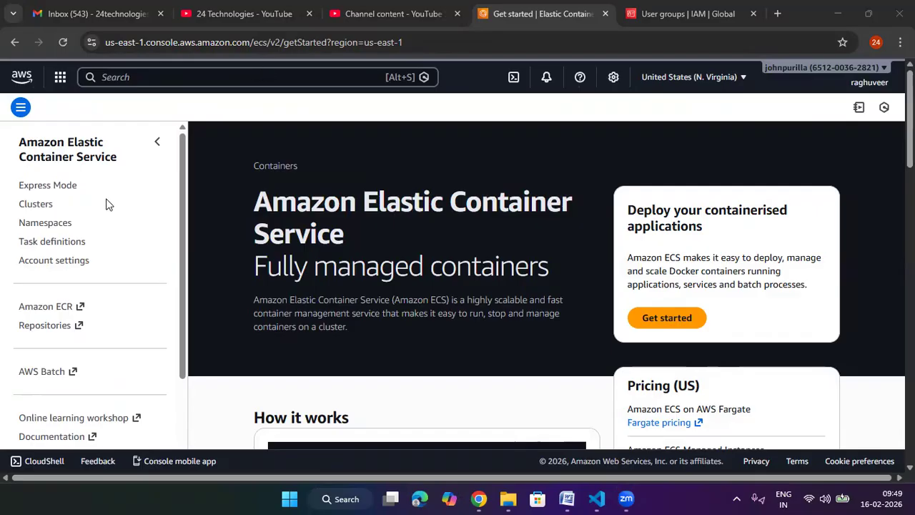
pyautogui.click(45, 205)
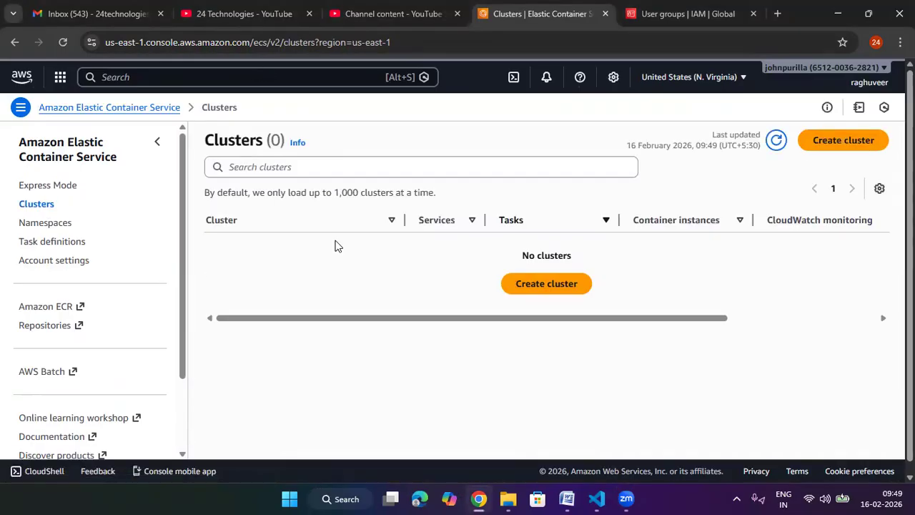
pyautogui.click(816, 141)
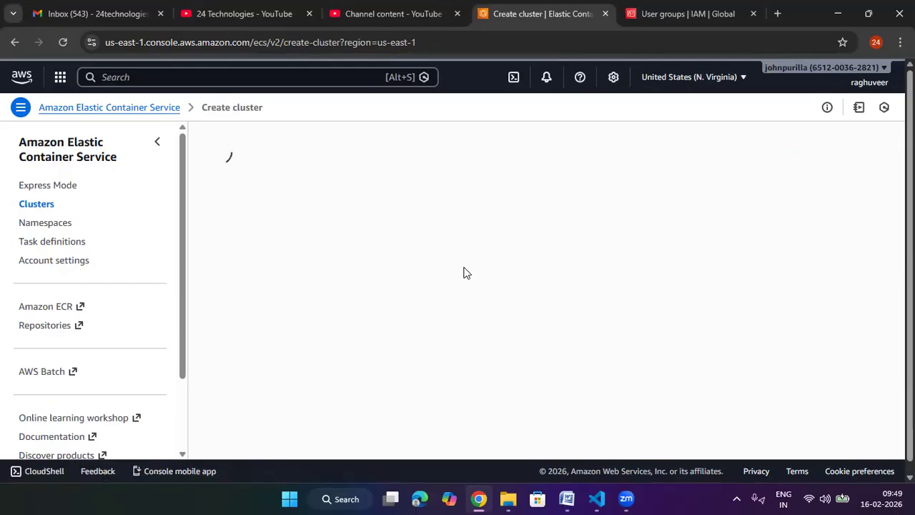
# Replace the default cluster name with the account user's first name followed by "-24tech-cluster"
pyautogui.moveTo(395, 259); pyautogui.dragTo(47, 264)
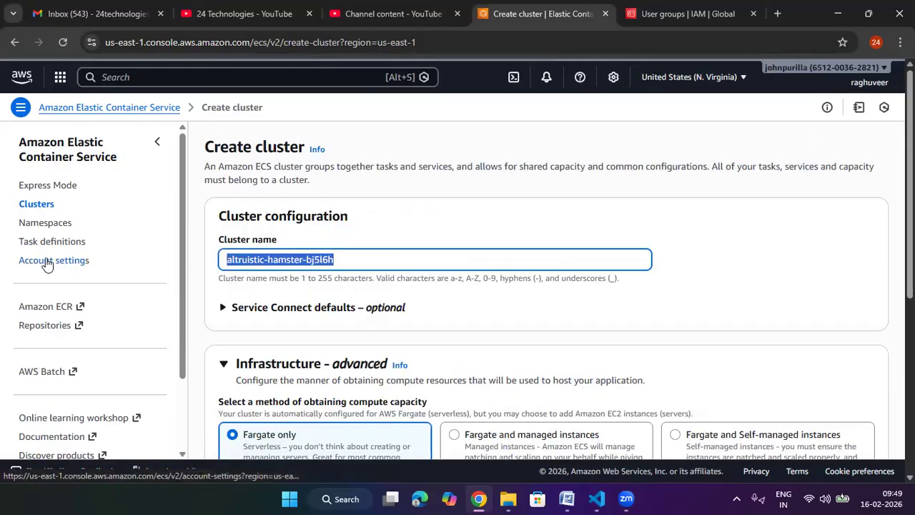
pyautogui.write('raghuveer')
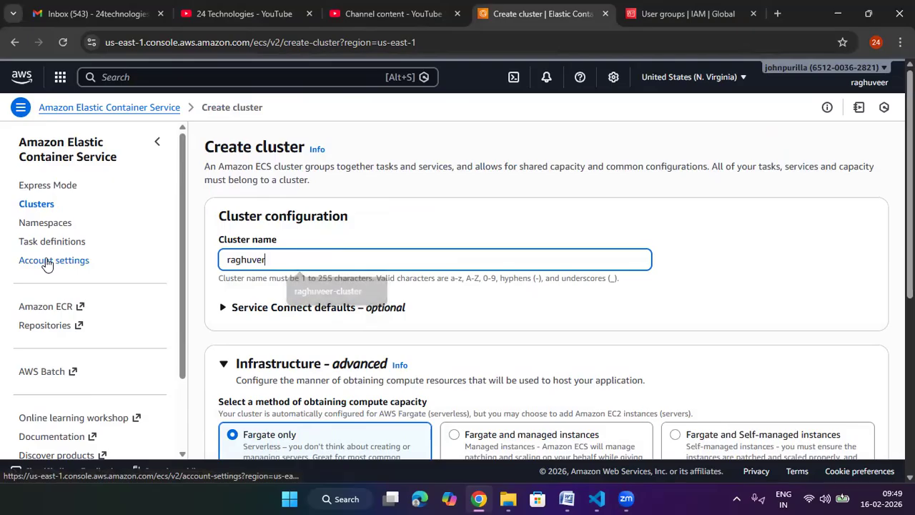
pyautogui.write('_')
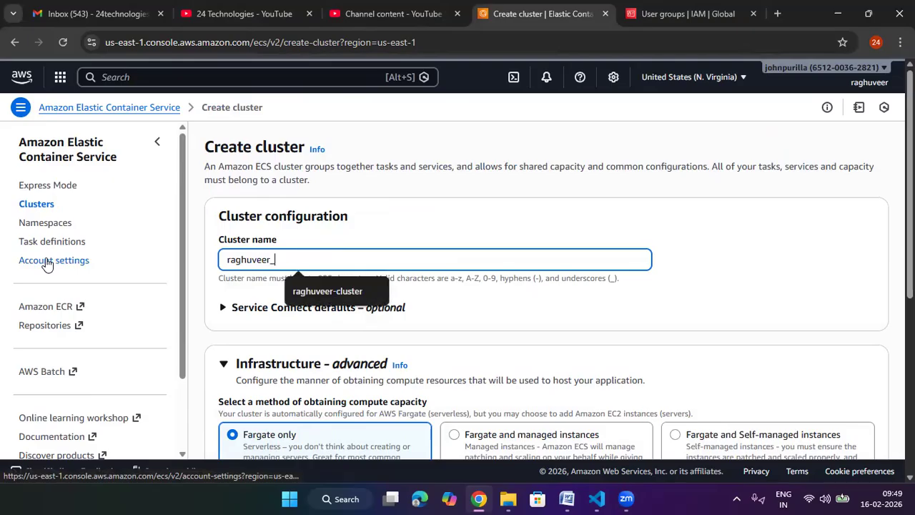
pyautogui.press('BackSpace')
pyautogui.write('-24tech')
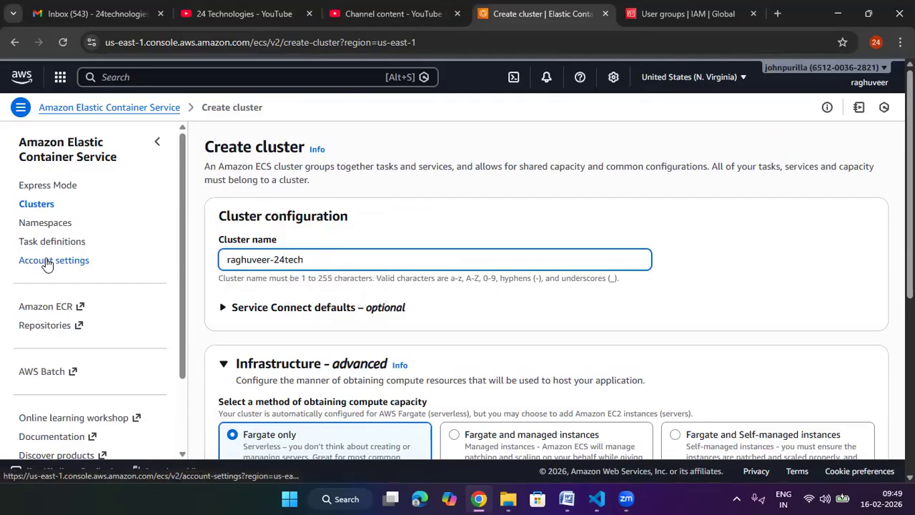
pyautogui.write('-cluster')
pyautogui.click(770, 294)
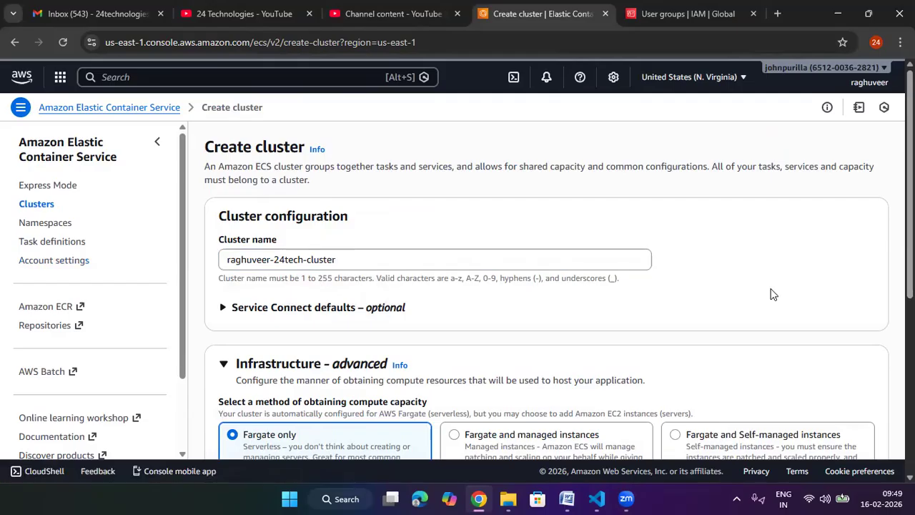
# Examine the methods of obtaining compute capacity in the Infrastructure section, especially the serverless description of Fargate only
pyautogui.scroll(-1, 271, 281)
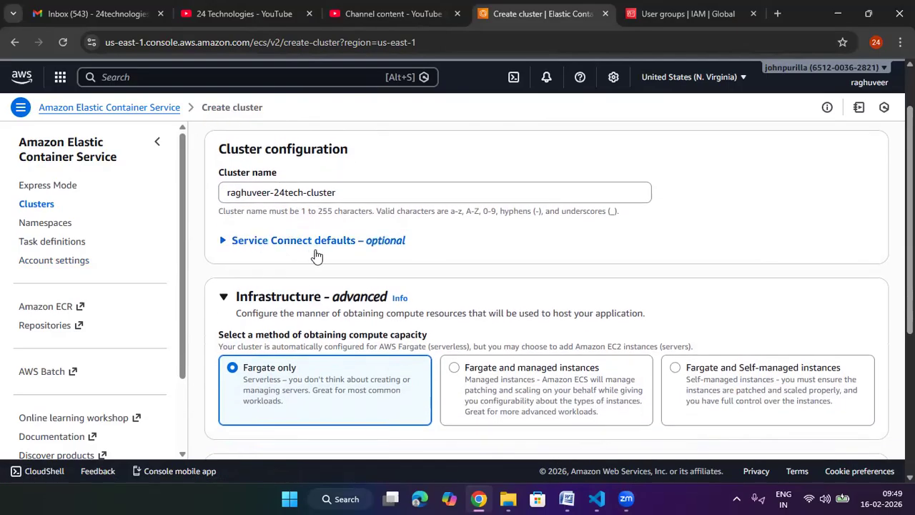
pyautogui.scroll(-1, 471, 247)
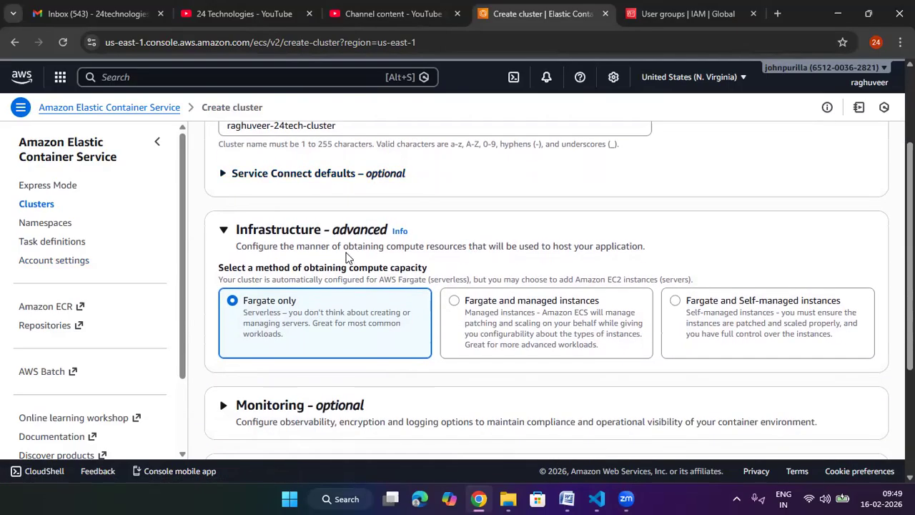
pyautogui.moveTo(428, 270); pyautogui.dragTo(222, 276)
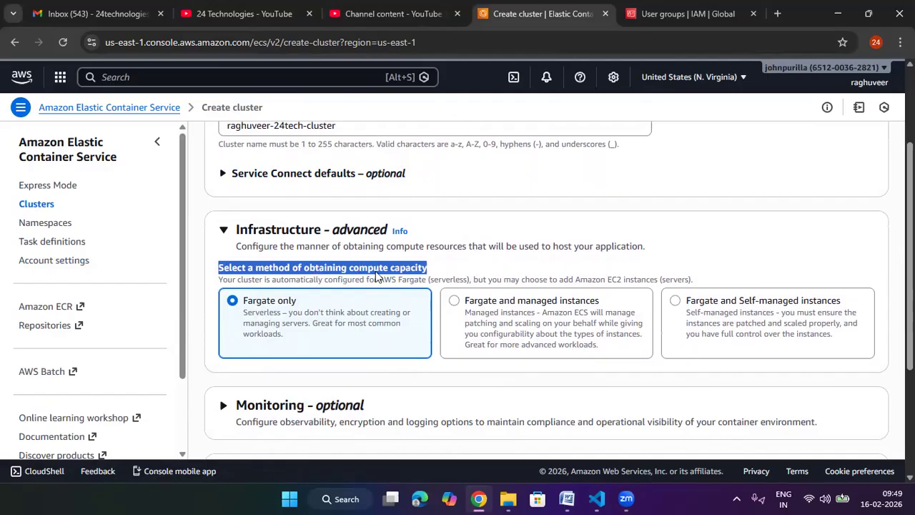
pyautogui.scroll(-2, 435, 272)
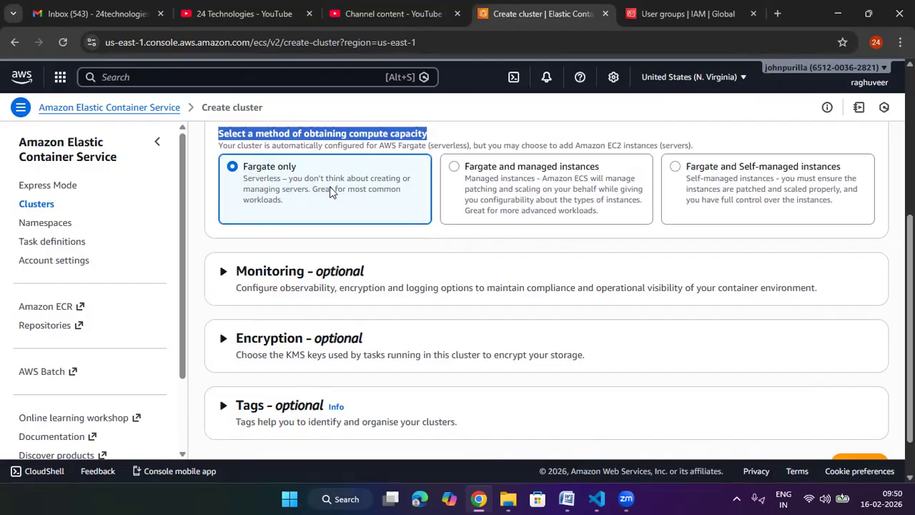
pyautogui.moveTo(283, 180); pyautogui.dragTo(243, 183)
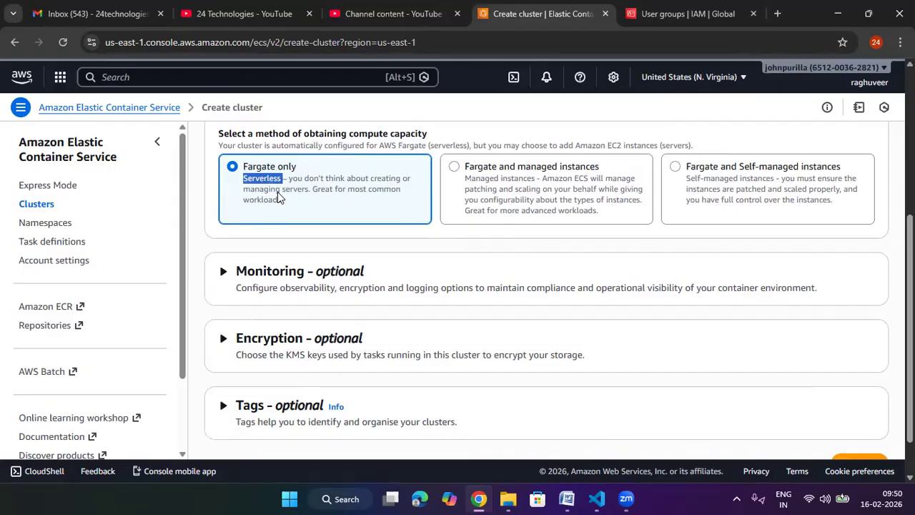
pyautogui.click(300, 186)
pyautogui.moveTo(291, 214); pyautogui.dragTo(373, 188)
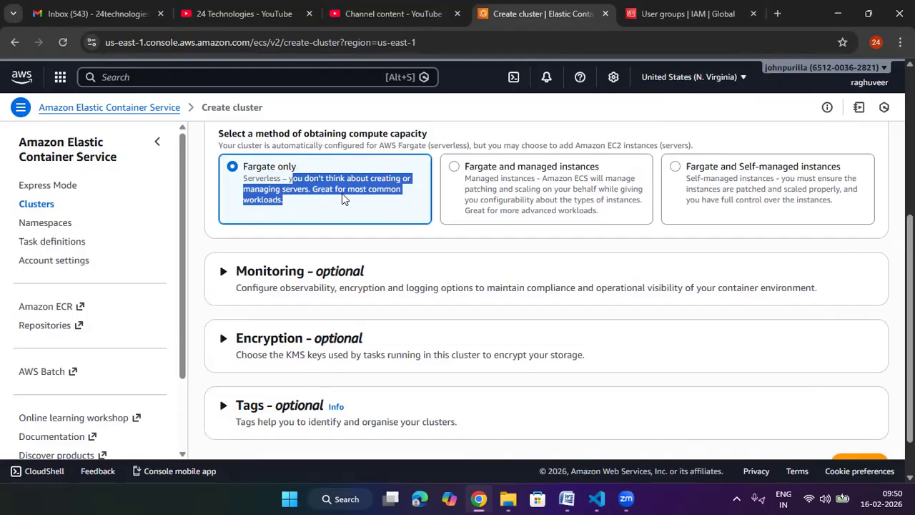
pyautogui.click(309, 205)
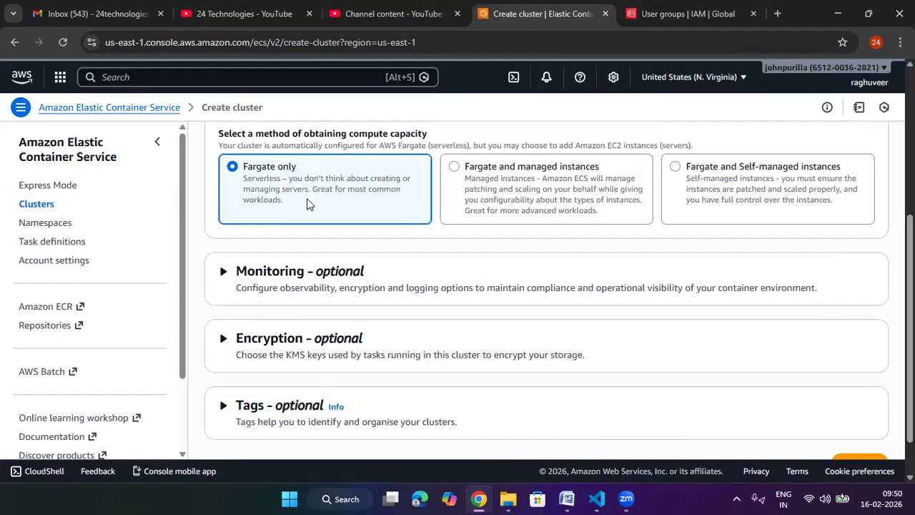
pyautogui.moveTo(308, 205); pyautogui.dragTo(242, 179)
pyautogui.click(421, 197)
# Choose Fargate and Self-managed instances, check for existing Auto Scaling groups, and return to the option of creating a new one
pyautogui.click(675, 167)
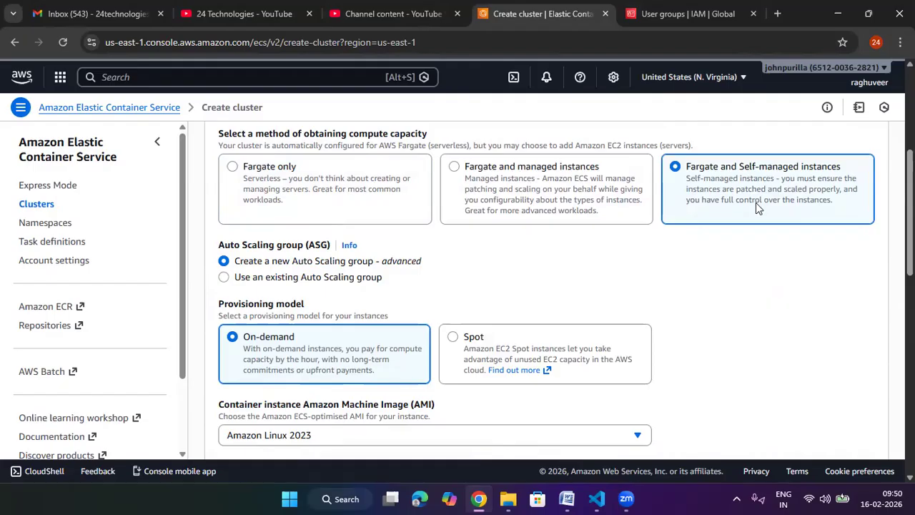
pyautogui.scroll(-1, 427, 215)
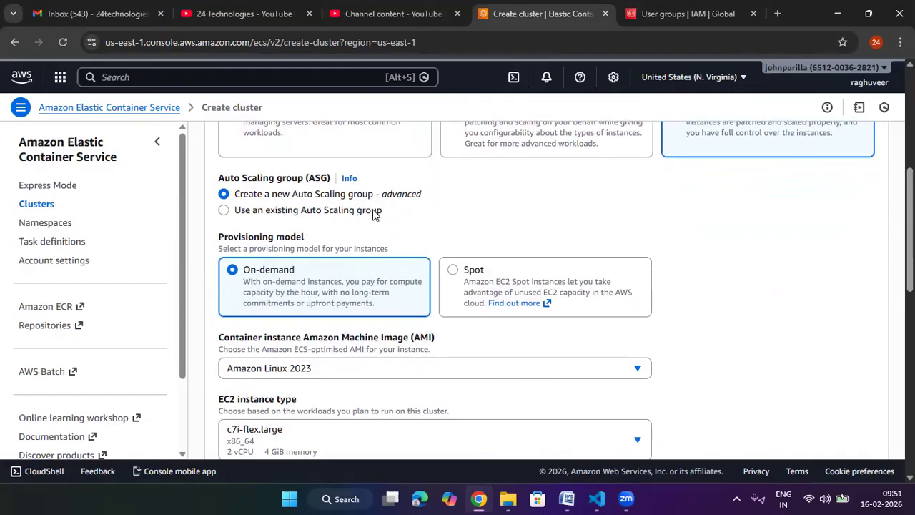
pyautogui.click(298, 213)
pyautogui.click(334, 266)
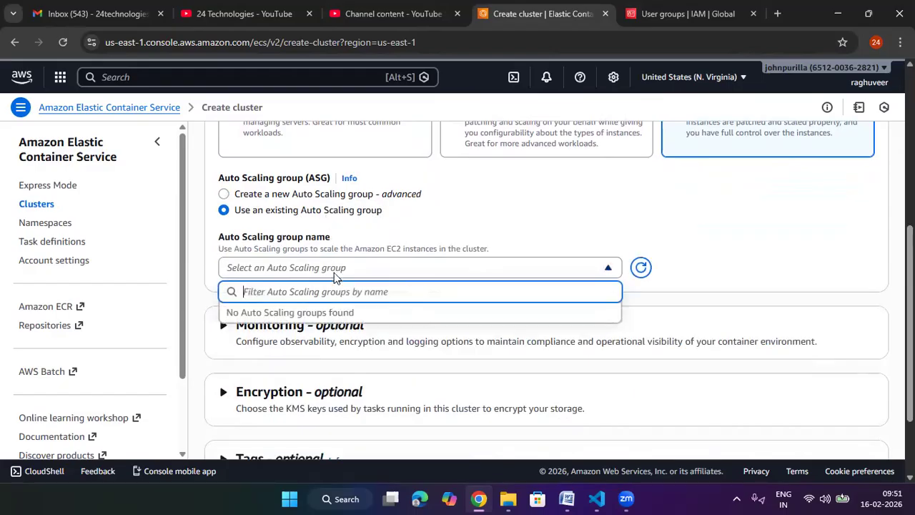
pyautogui.click(295, 209)
pyautogui.click(294, 194)
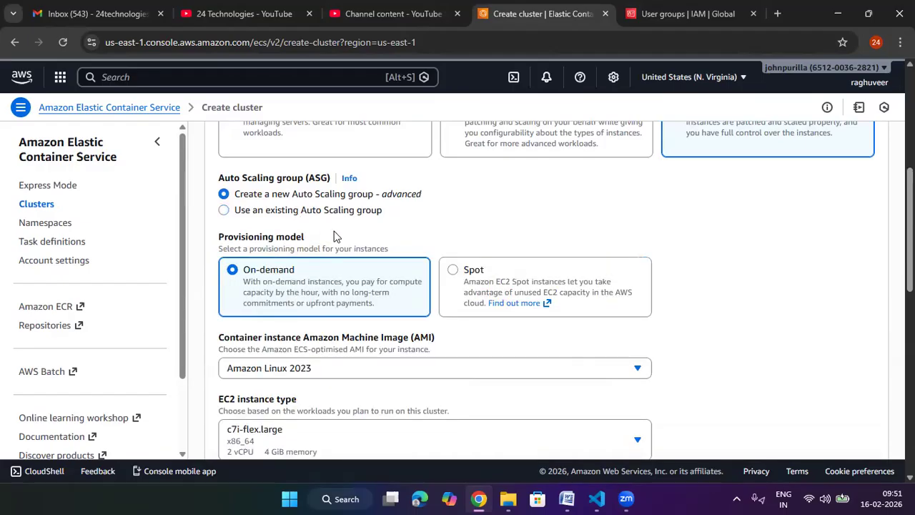
# Review the provisioning model, machine image and available EC2 instance types for the self-managed instances without changing them
pyautogui.scroll(-1, 279, 172)
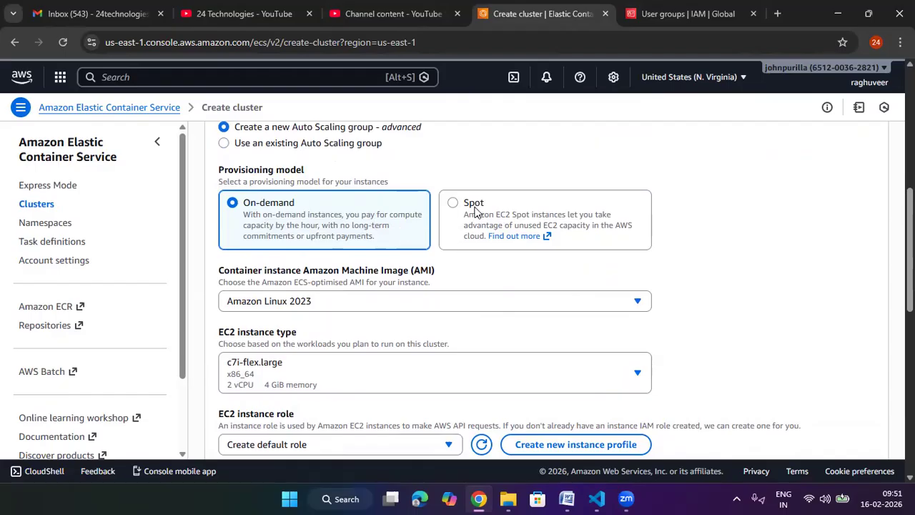
pyautogui.scroll(-1, 451, 232)
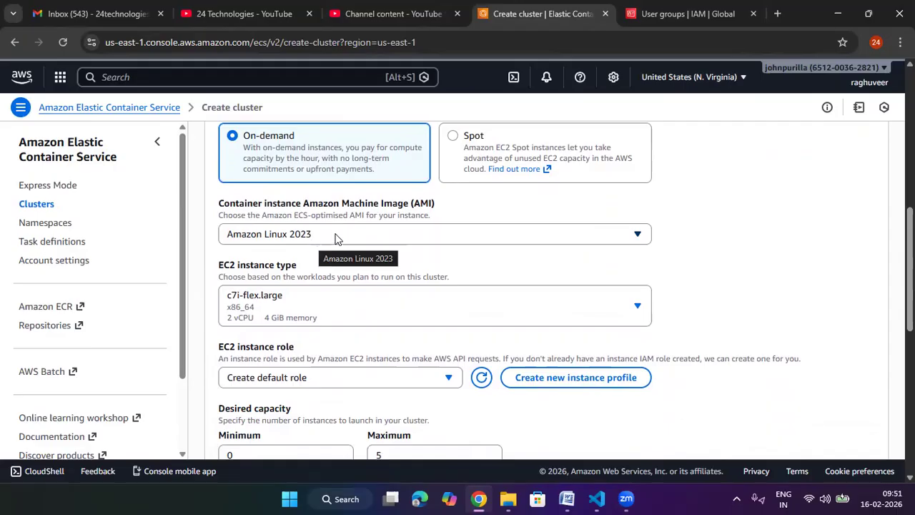
pyautogui.scroll(-1, 336, 238)
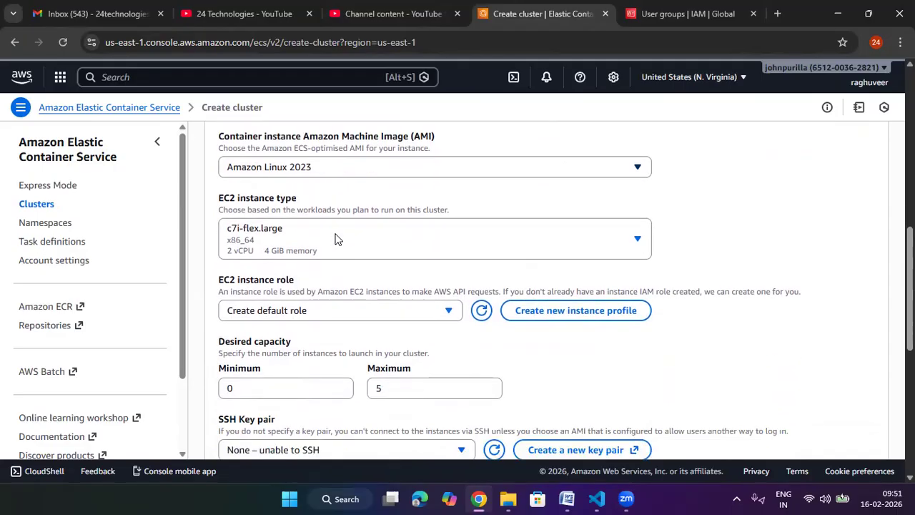
pyautogui.click(308, 227)
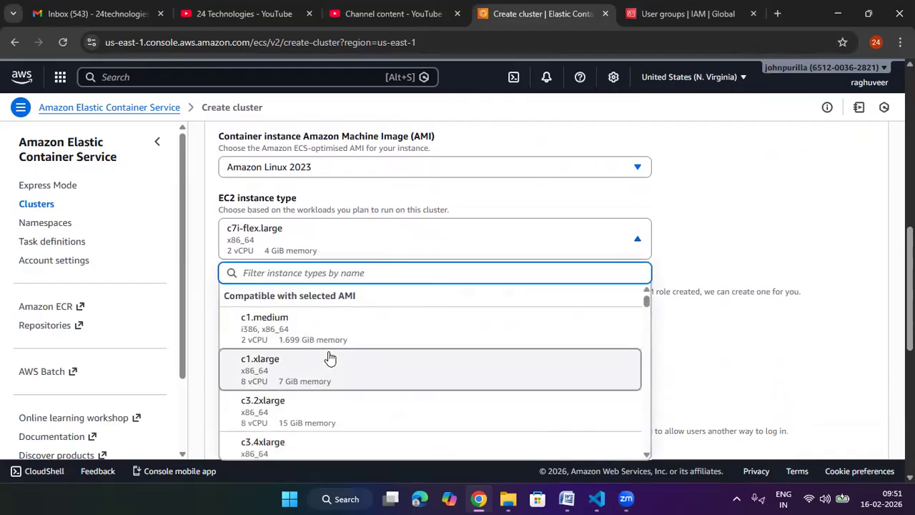
pyautogui.scroll(-3, 327, 357)
pyautogui.scroll(3, 328, 358)
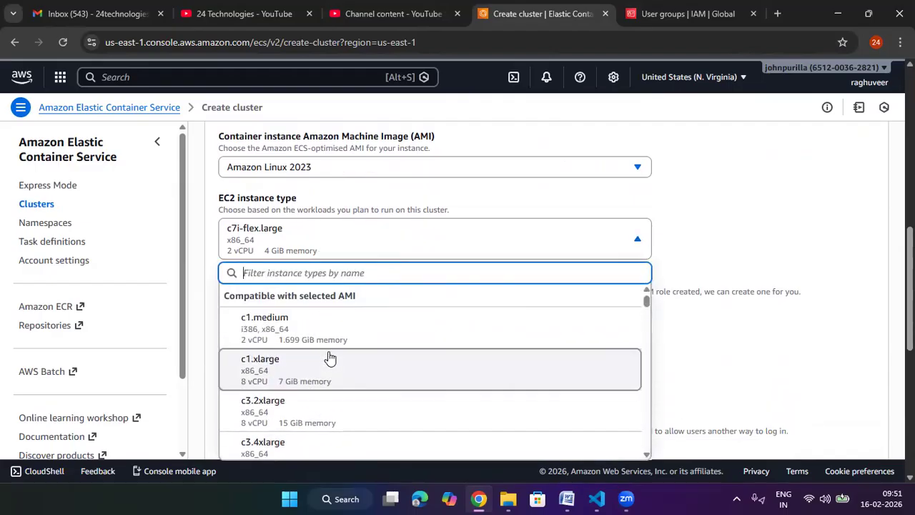
pyautogui.click(743, 226)
pyautogui.scroll(-1, 422, 286)
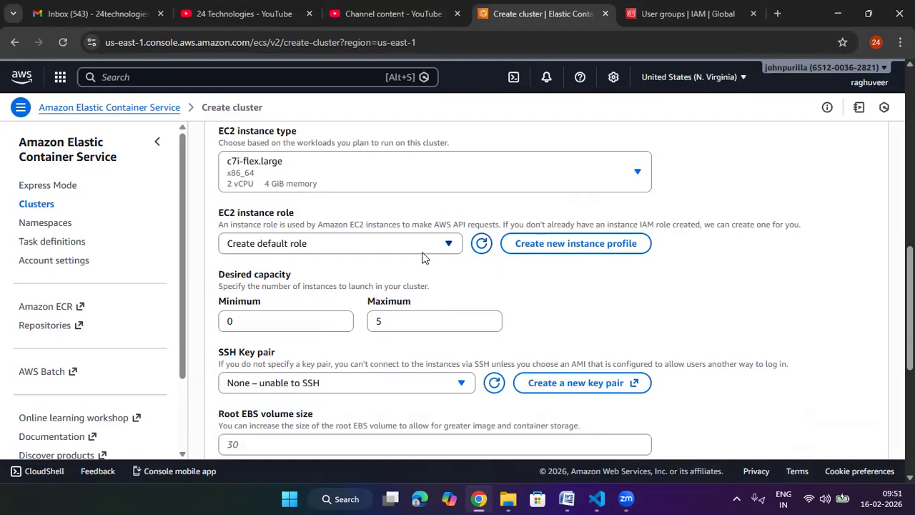
# Review the instance role, desired capacity, SSH key pair, root EBS volume size, network and optional settings for the self-managed cluster
pyautogui.scroll(-1, 401, 316)
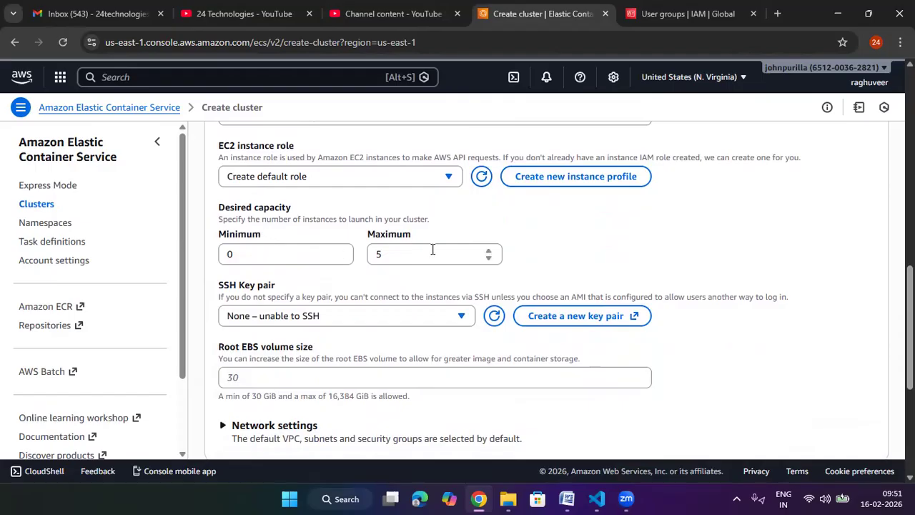
pyautogui.scroll(-1, 433, 248)
pyautogui.moveTo(258, 188); pyautogui.dragTo(183, 191)
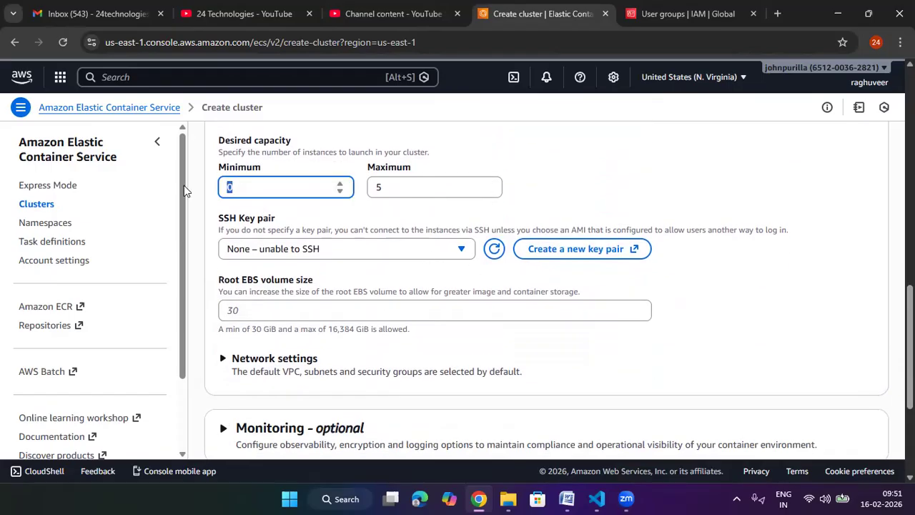
pyautogui.moveTo(429, 188); pyautogui.dragTo(335, 188)
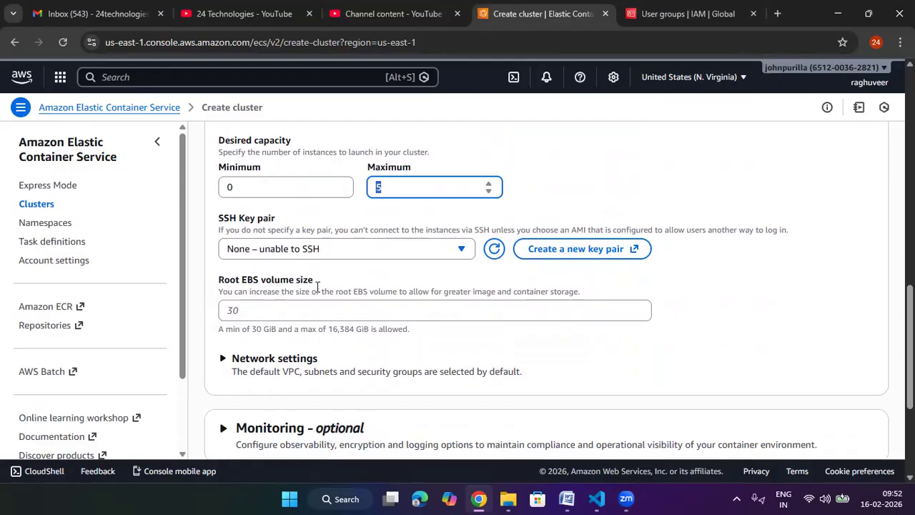
pyautogui.scroll(-1, 303, 278)
pyautogui.click(288, 247)
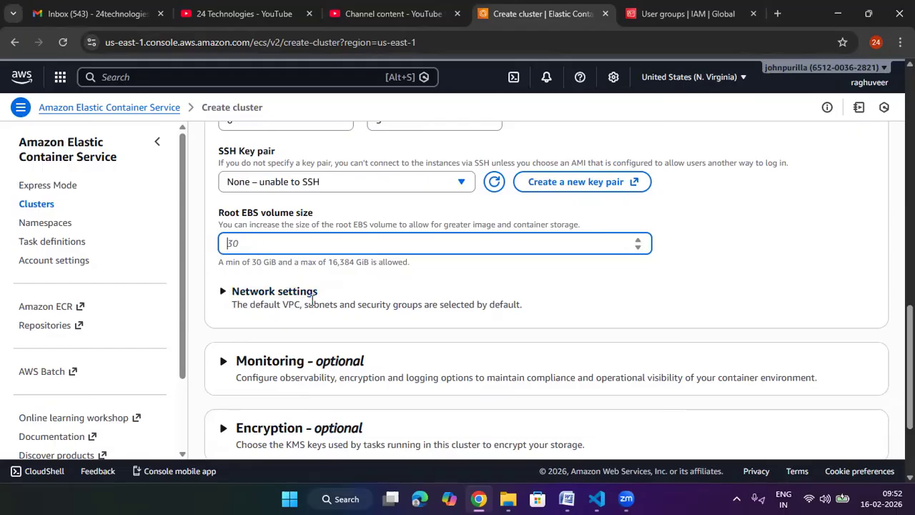
pyautogui.scroll(-1, 312, 299)
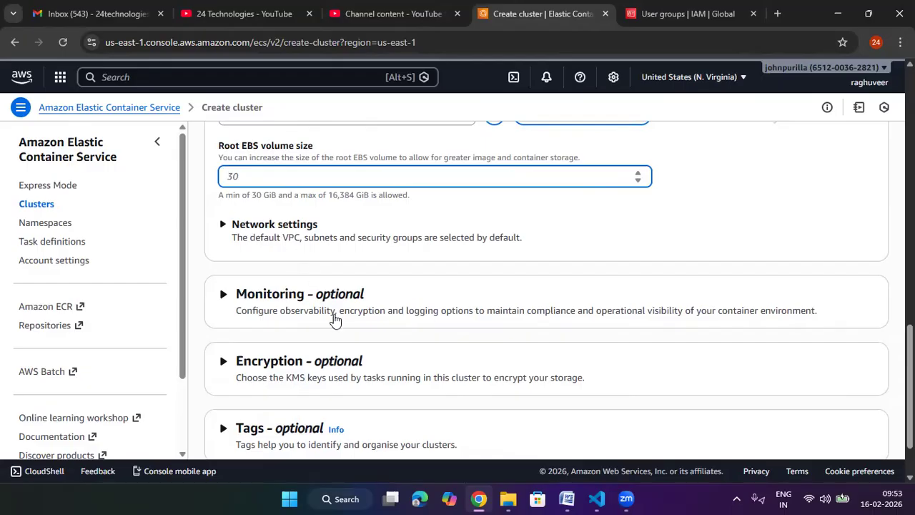
pyautogui.scroll(-1, 335, 319)
pyautogui.scroll(9, 389, 345)
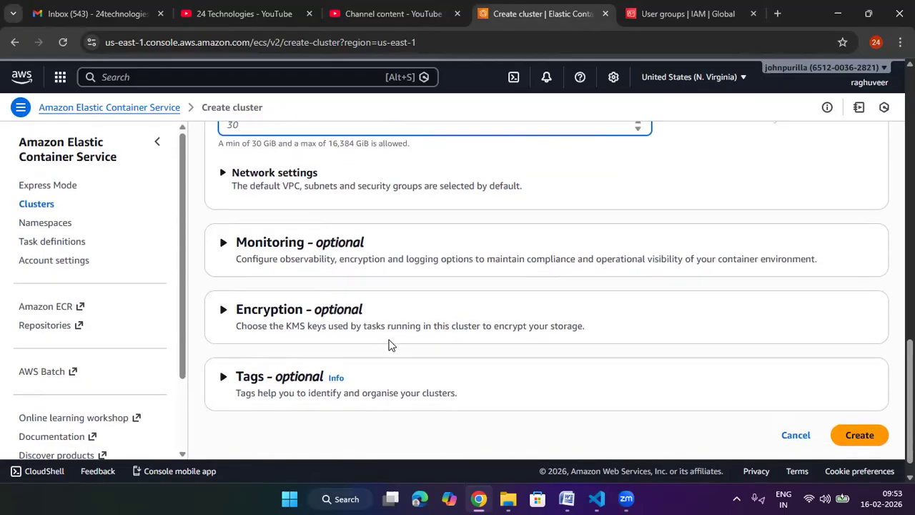
pyautogui.scroll(2, 488, 276)
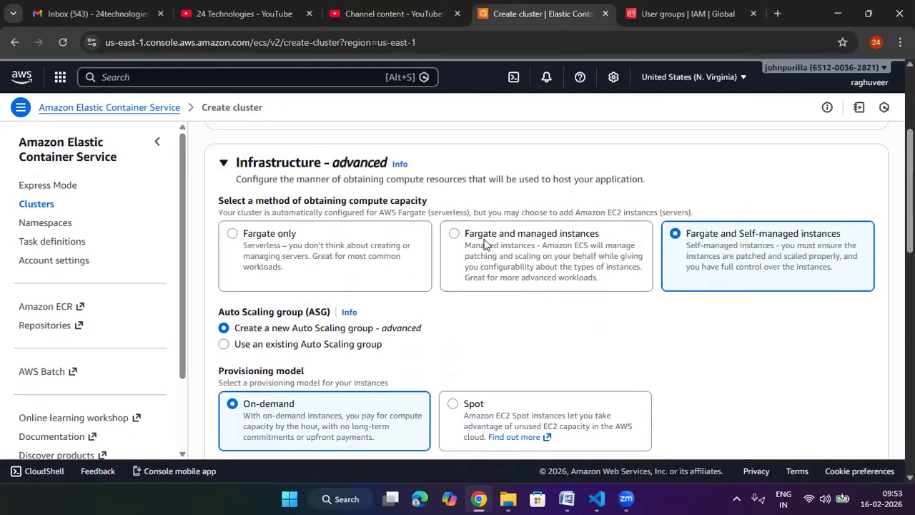
# Switch the compute capacity method to Fargate and managed instances and examine its instance profile setting
pyautogui.click(486, 243)
pyautogui.scroll(-1, 498, 263)
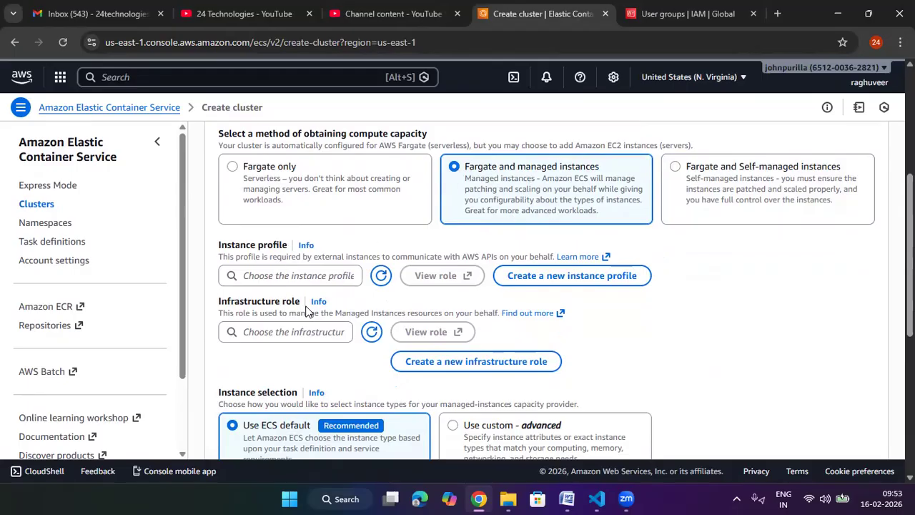
pyautogui.moveTo(295, 256); pyautogui.dragTo(218, 244)
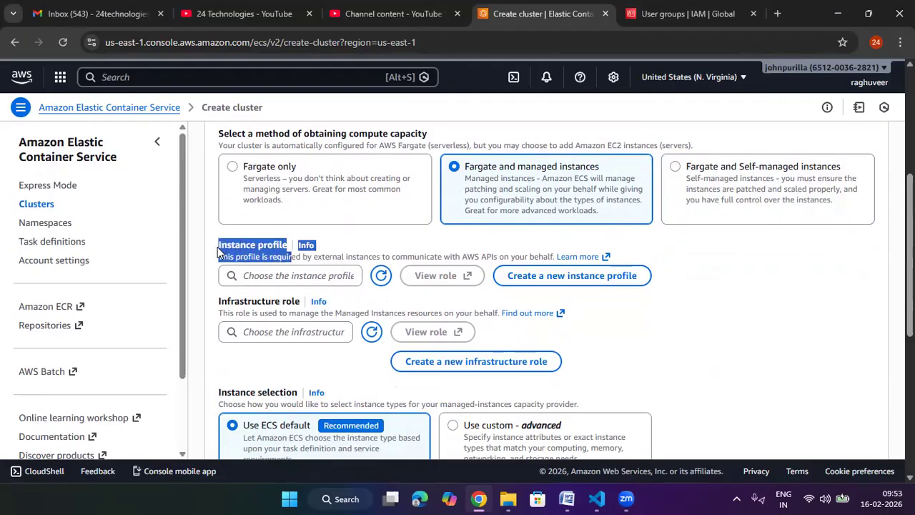
# Start creating a new instance profile for the managed instances and review the role form with the name ecsInstanceRole
pyautogui.moveTo(299, 302); pyautogui.dragTo(215, 302)
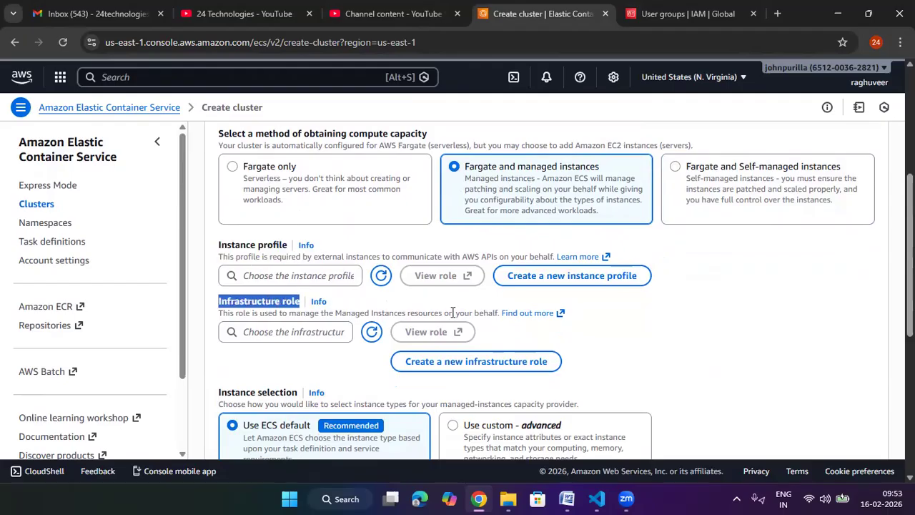
pyautogui.click(581, 283)
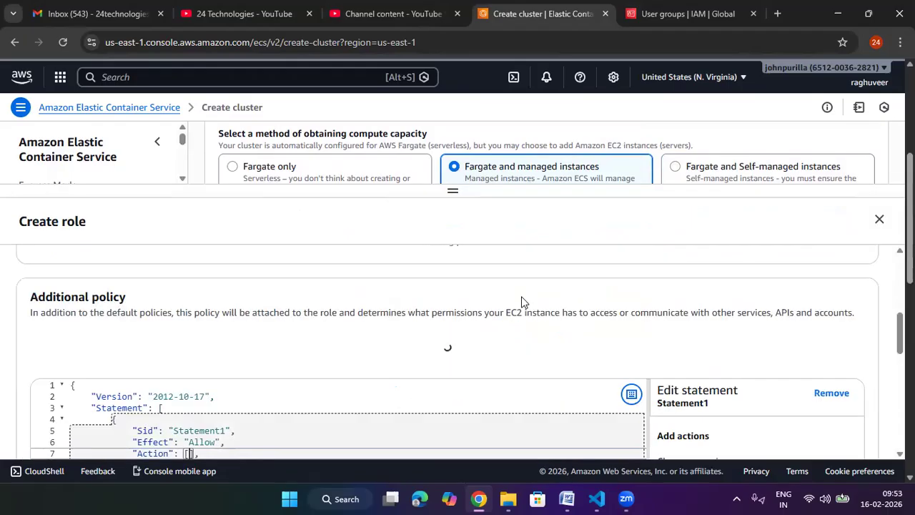
pyautogui.scroll(-2, 478, 330)
pyautogui.scroll(-3, 478, 325)
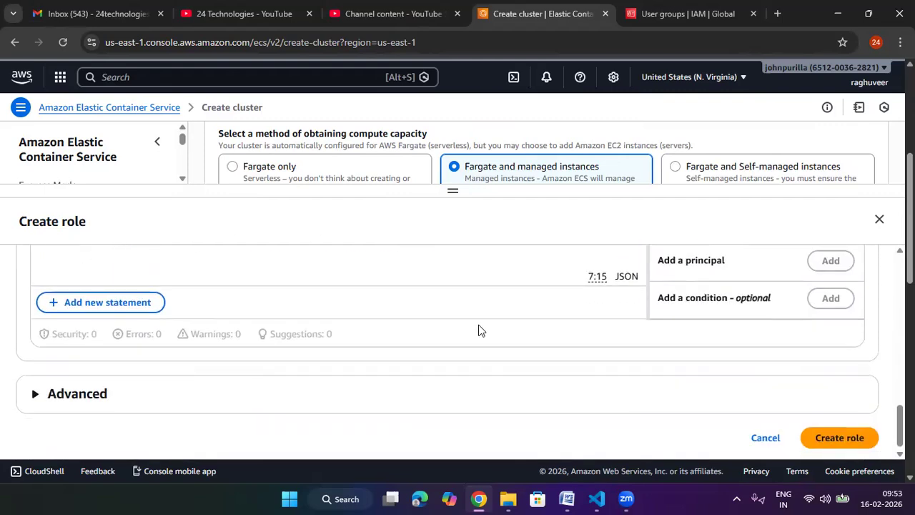
pyautogui.scroll(10, 479, 330)
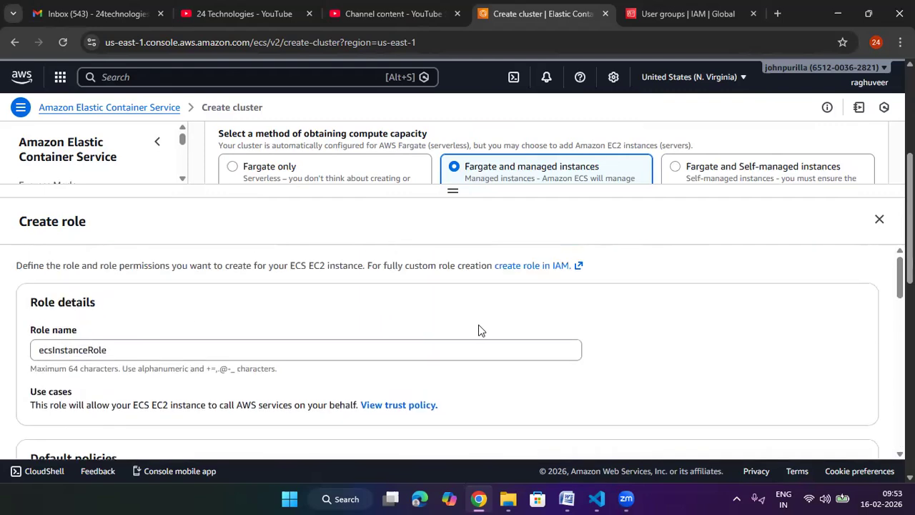
pyautogui.scroll(-1, 479, 329)
pyautogui.moveTo(123, 283); pyautogui.dragTo(24, 284)
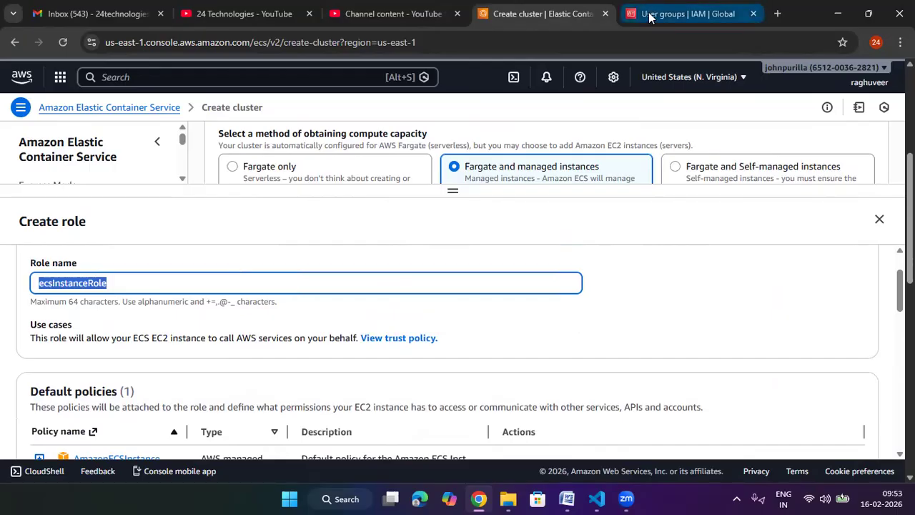
# Check the number of existing roles in the IAM console, then return to the instance role form
pyautogui.click(683, 14)
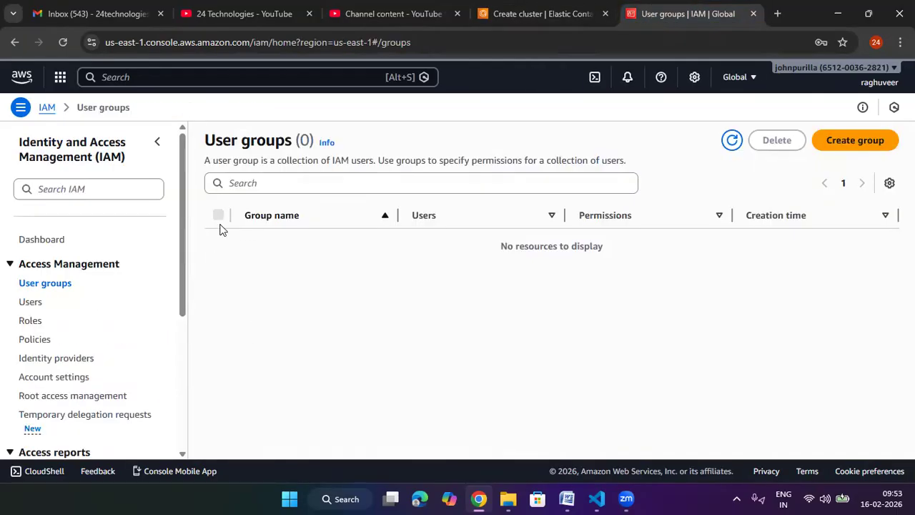
pyautogui.click(30, 321)
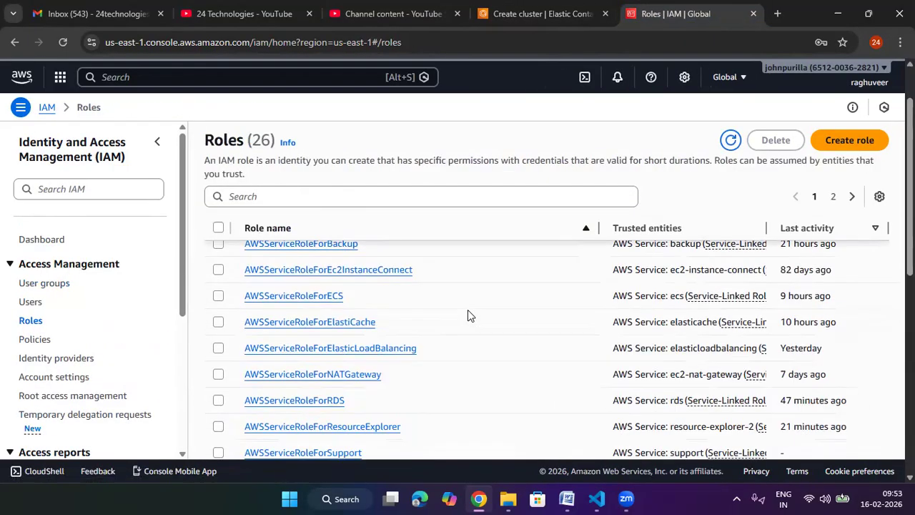
pyautogui.moveTo(275, 145); pyautogui.dragTo(253, 145)
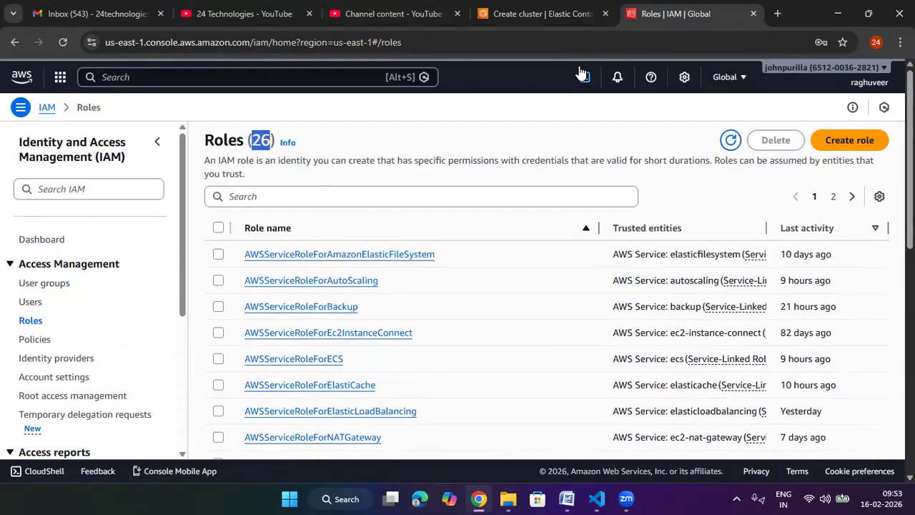
pyautogui.click(486, 14)
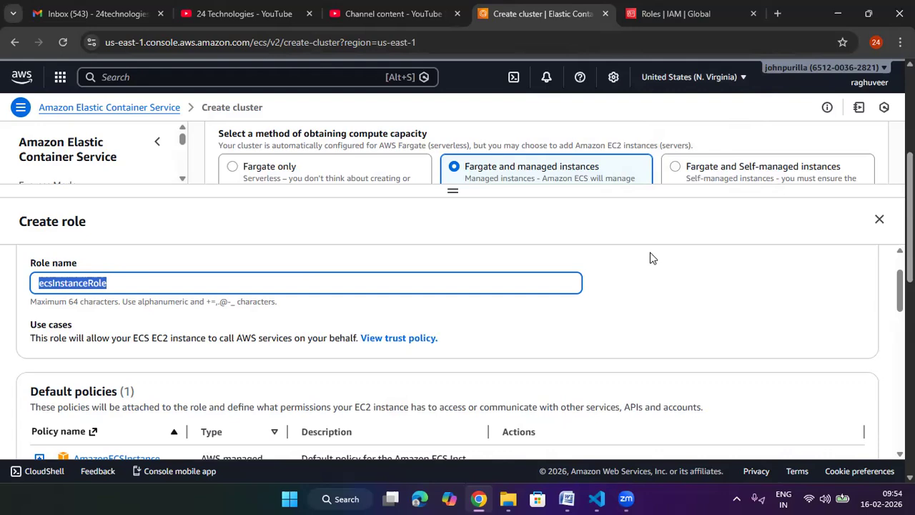
# Create the instance role ecsInstanceRole with its default policy and the unchanged additional policy settings
pyautogui.click(112, 284)
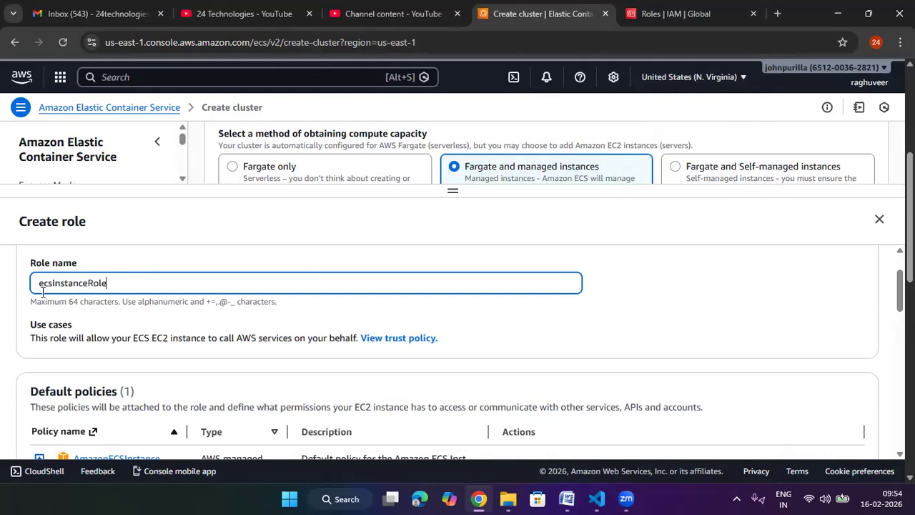
pyautogui.scroll(-2, 193, 334)
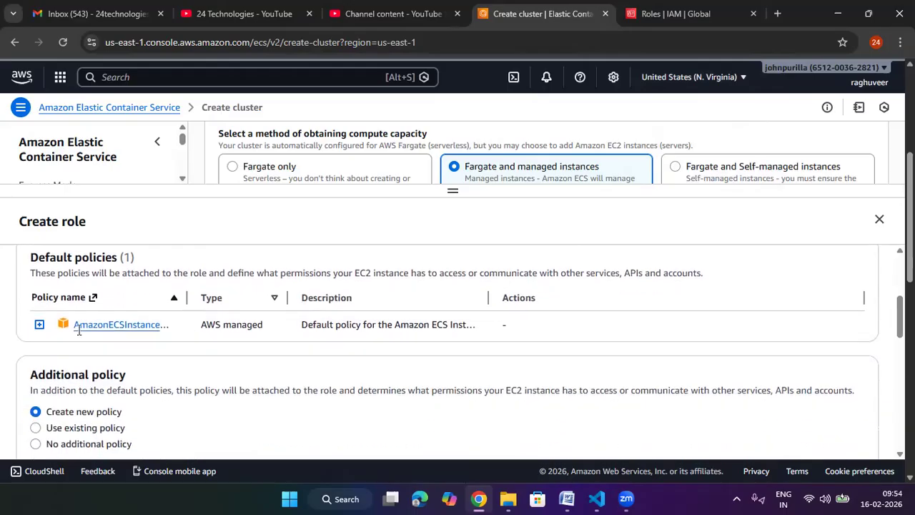
pyautogui.scroll(-5, 182, 335)
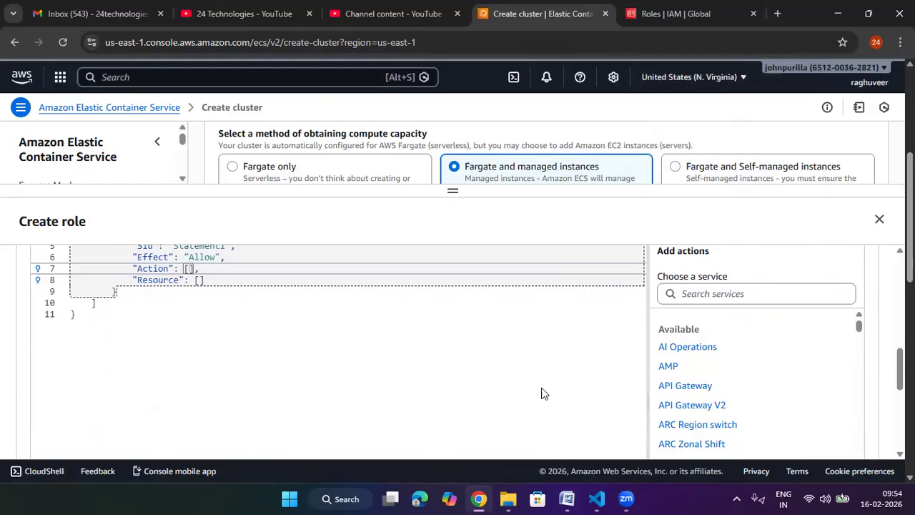
pyautogui.scroll(-5, 542, 393)
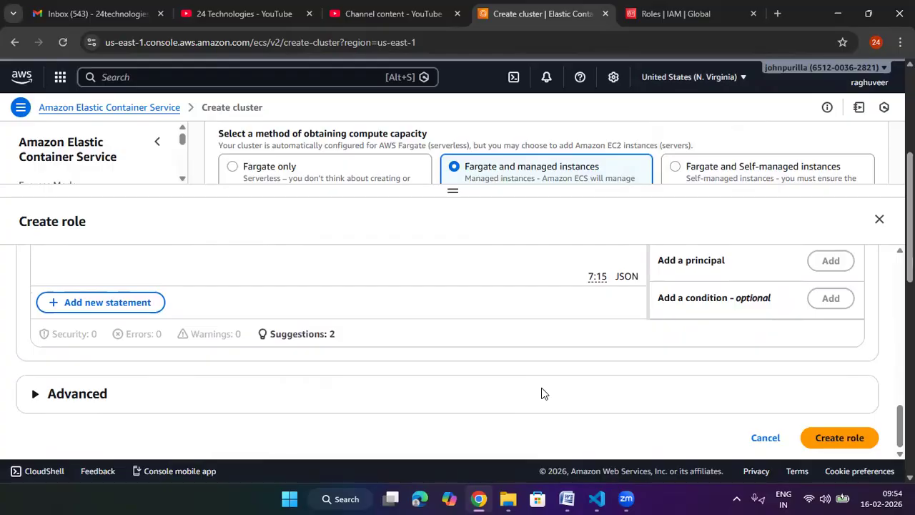
pyautogui.click(840, 438)
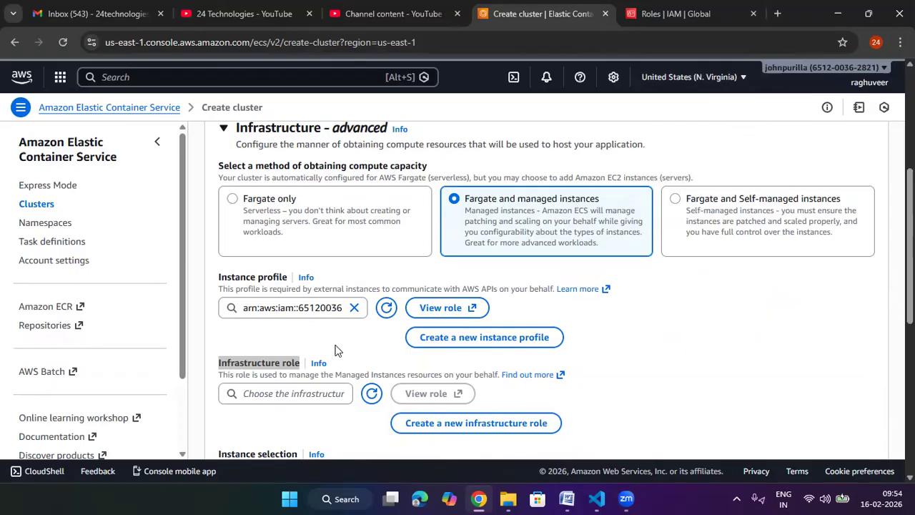
# Create a new infrastructure role named ecsInfrastructureRoleForManagedInstances with its default policy
pyautogui.scroll(-1, 329, 348)
pyautogui.click(298, 326)
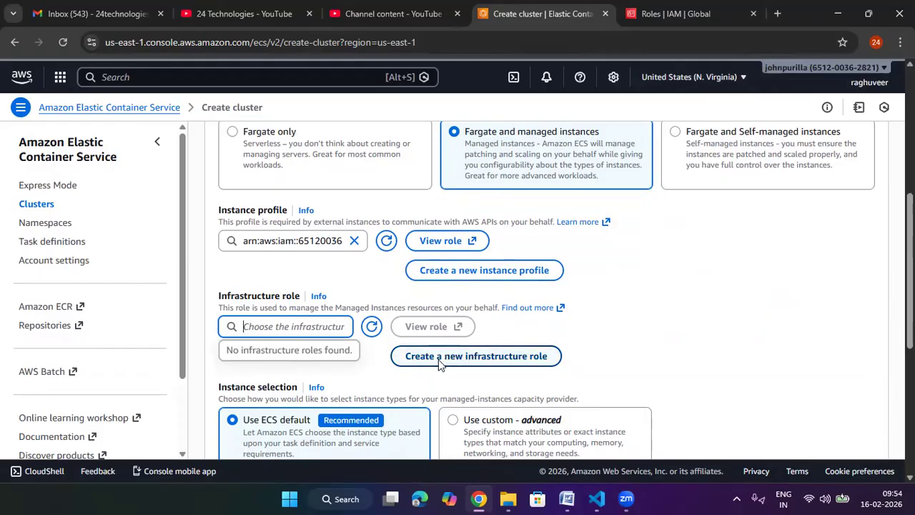
pyautogui.click(481, 361)
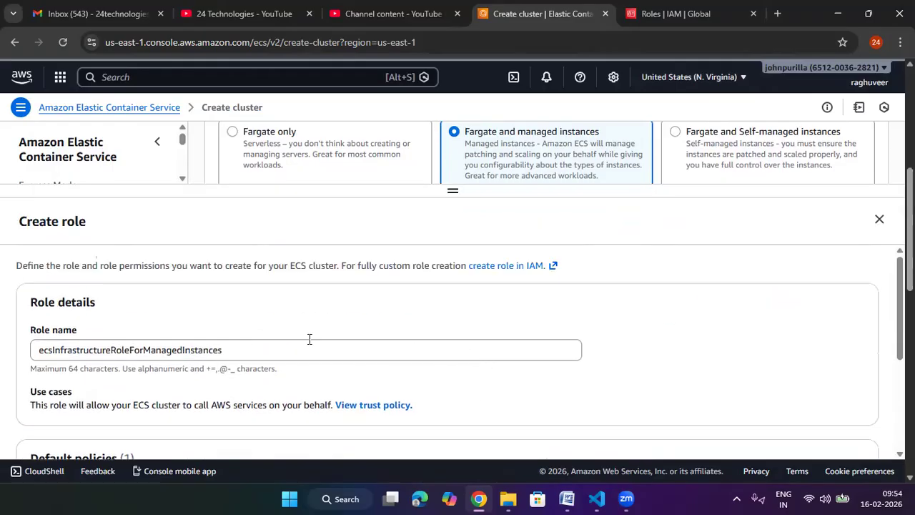
pyautogui.scroll(-1, 237, 346)
pyautogui.scroll(-1, 238, 345)
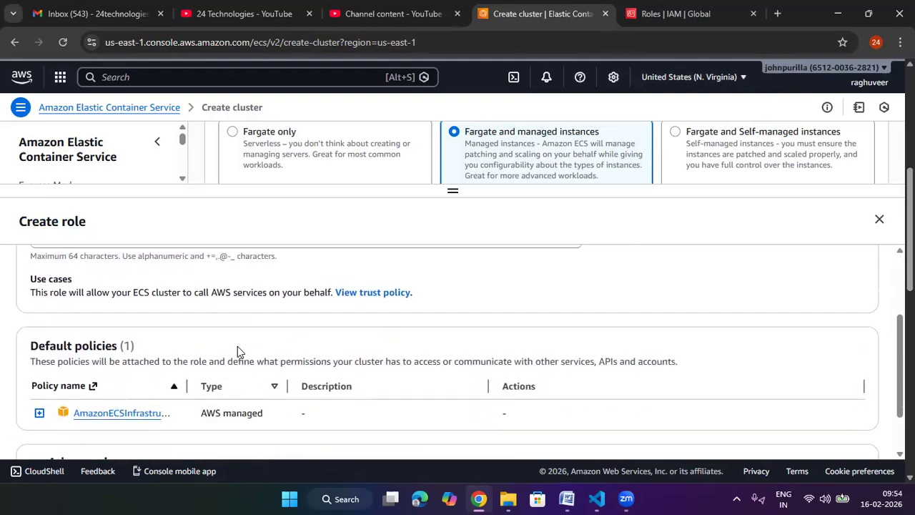
pyautogui.scroll(-1, 429, 381)
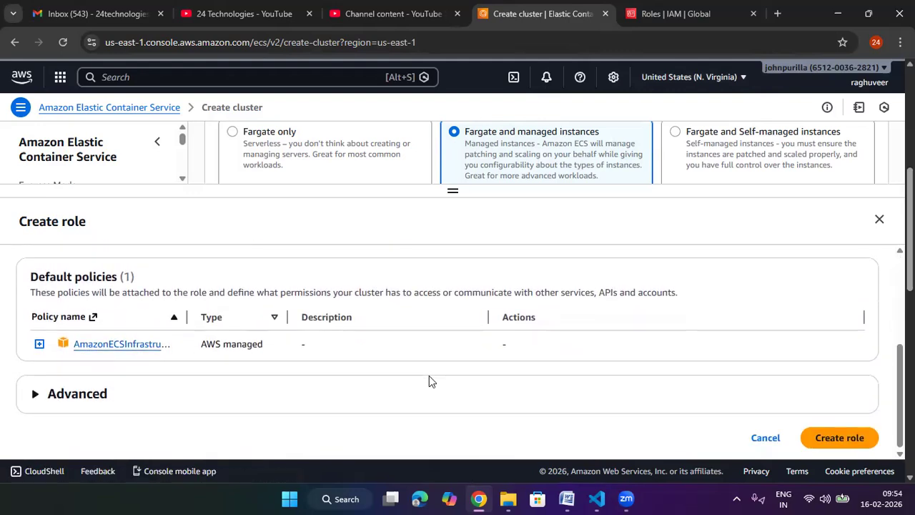
pyautogui.click(832, 436)
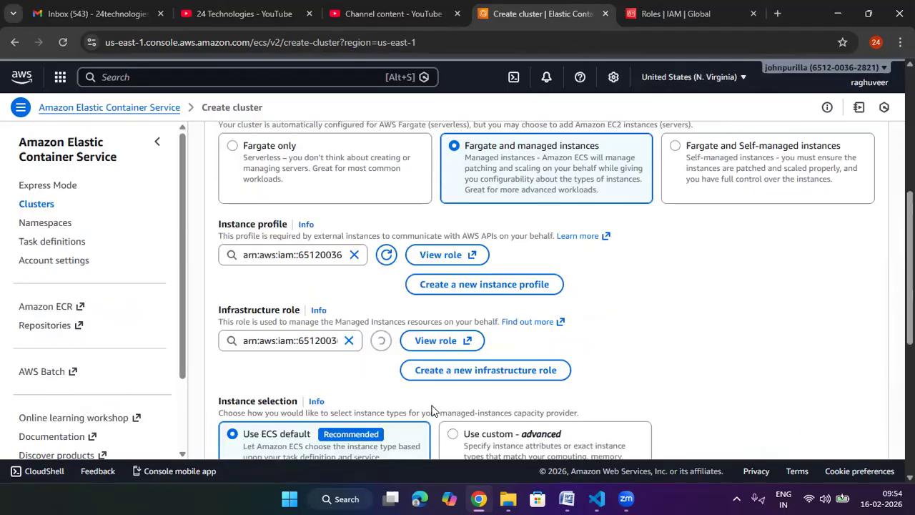
# Check the infrastructure role choices, refresh the IAM roles list, search it for "ecs", and return to the cluster form
pyautogui.click(337, 343)
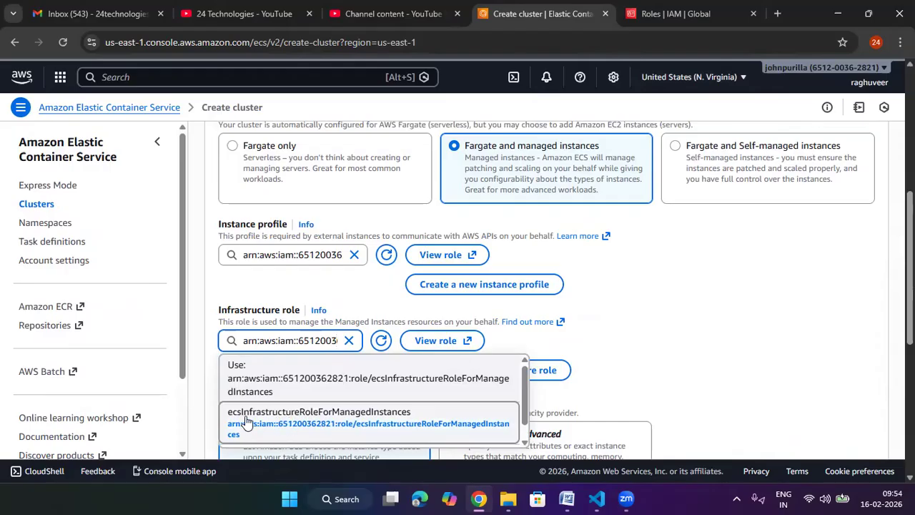
pyautogui.click(690, 12)
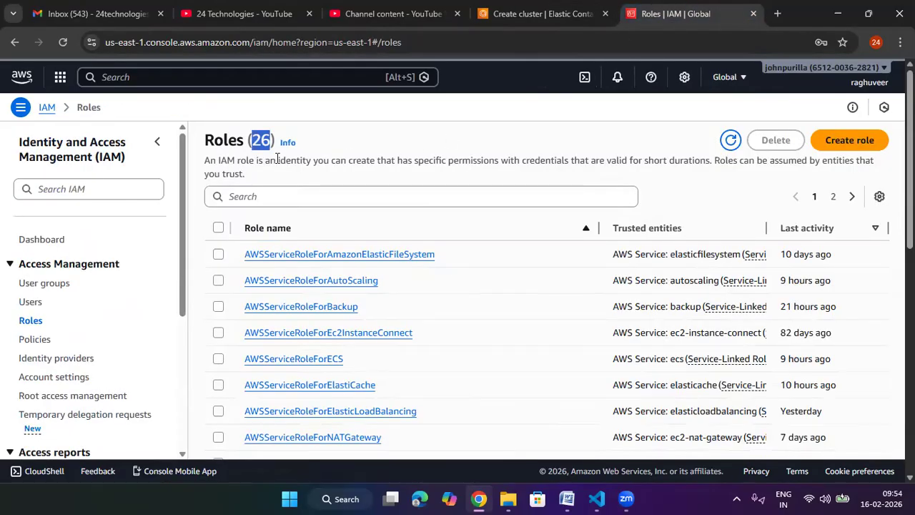
pyautogui.click(731, 141)
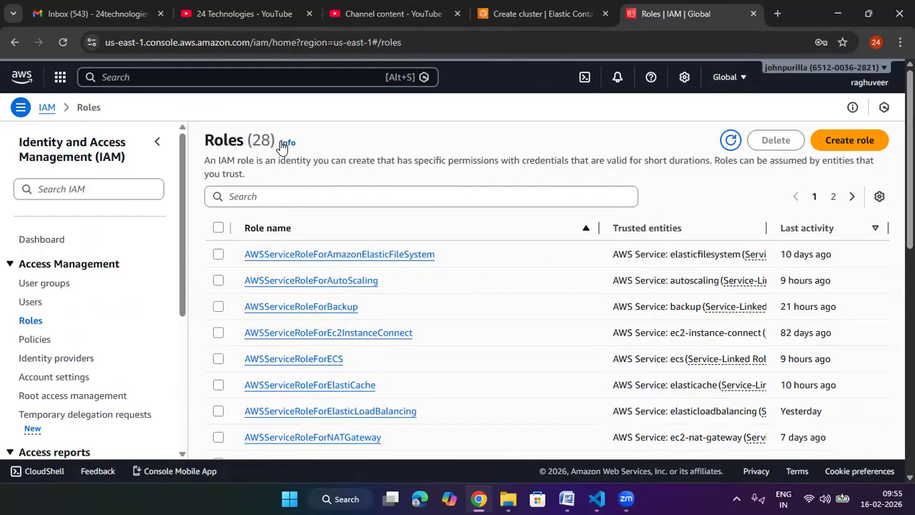
pyautogui.moveTo(274, 141); pyautogui.dragTo(251, 141)
pyautogui.click(282, 186)
pyautogui.write('ecs')
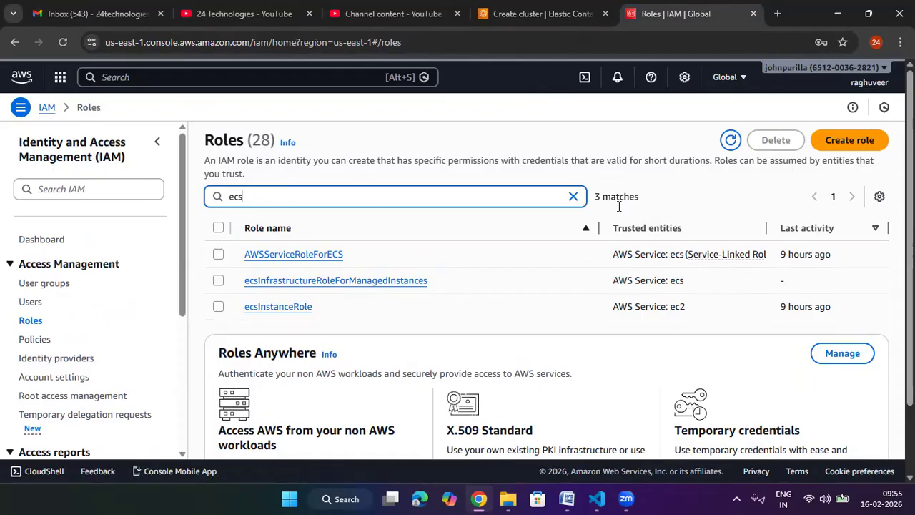
pyautogui.click(565, 14)
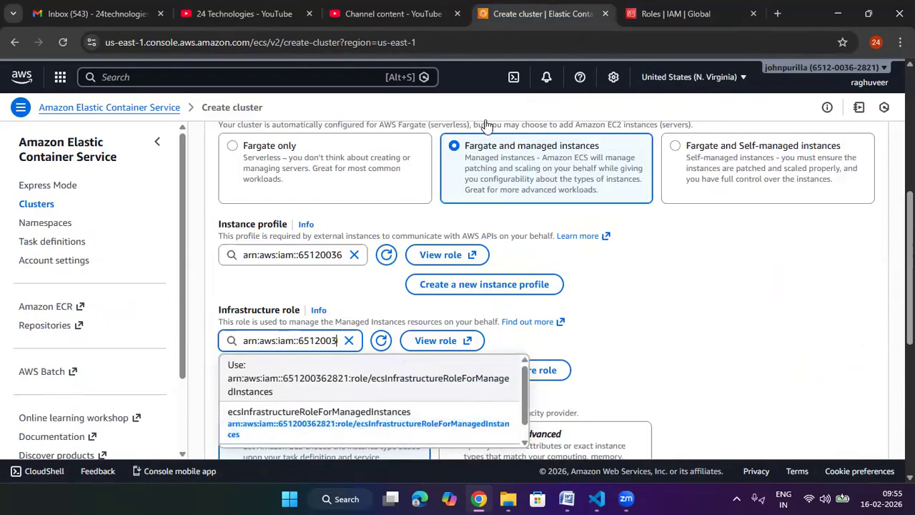
# Compare the ECS default and custom instance selection options for the managed instances, keeping Use ECS default
pyautogui.scroll(-1, 462, 272)
pyautogui.click(652, 245)
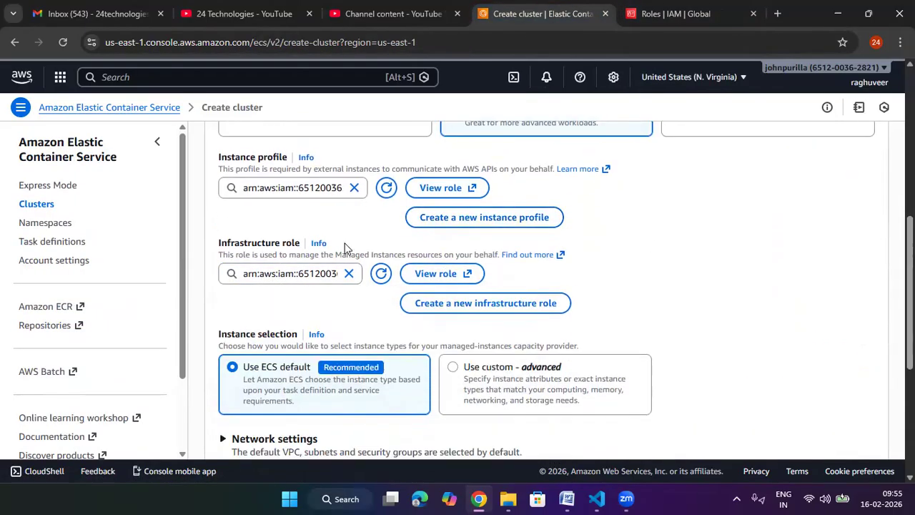
pyautogui.scroll(-1, 419, 271)
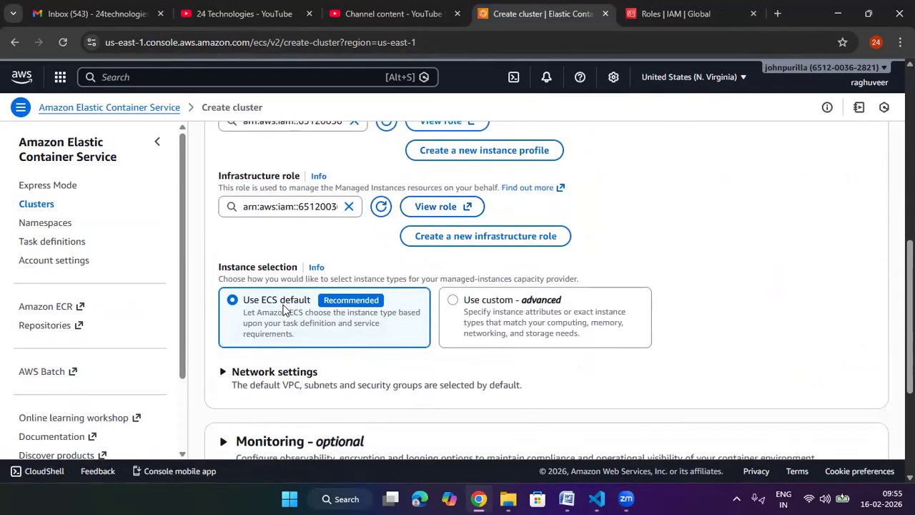
pyautogui.moveTo(316, 334); pyautogui.dragTo(525, 325)
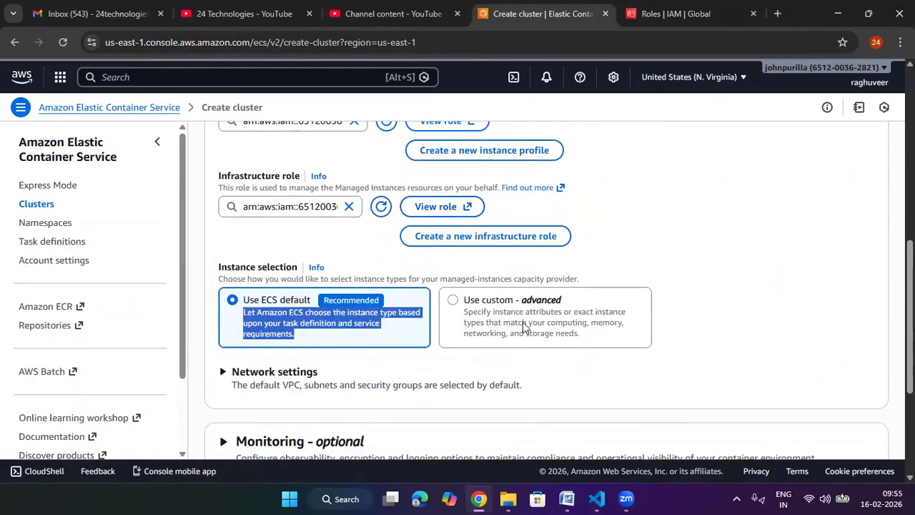
pyautogui.moveTo(586, 336); pyautogui.dragTo(465, 312)
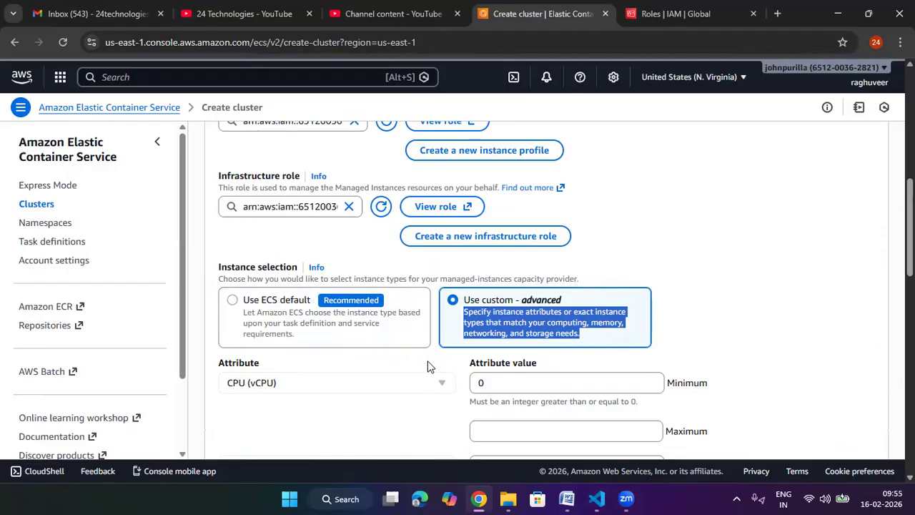
pyautogui.click(280, 328)
pyautogui.moveTo(243, 319); pyautogui.dragTo(407, 343)
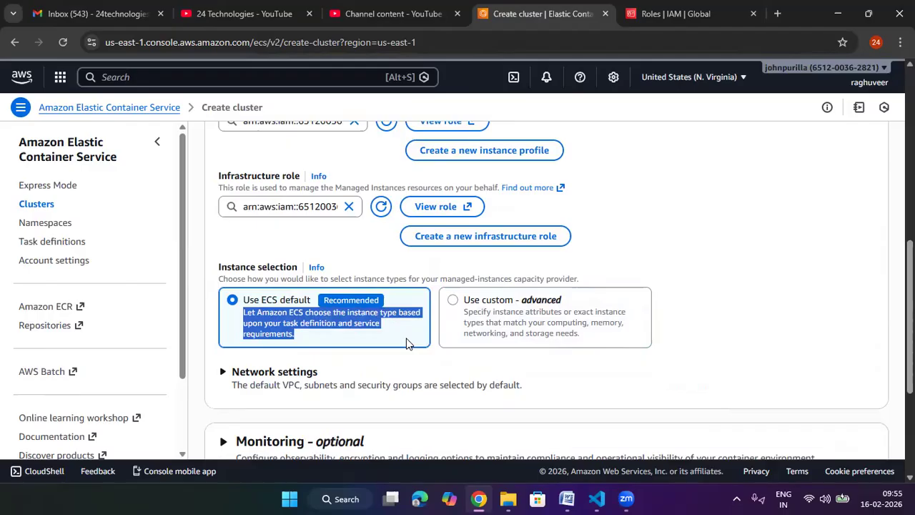
pyautogui.click(406, 343)
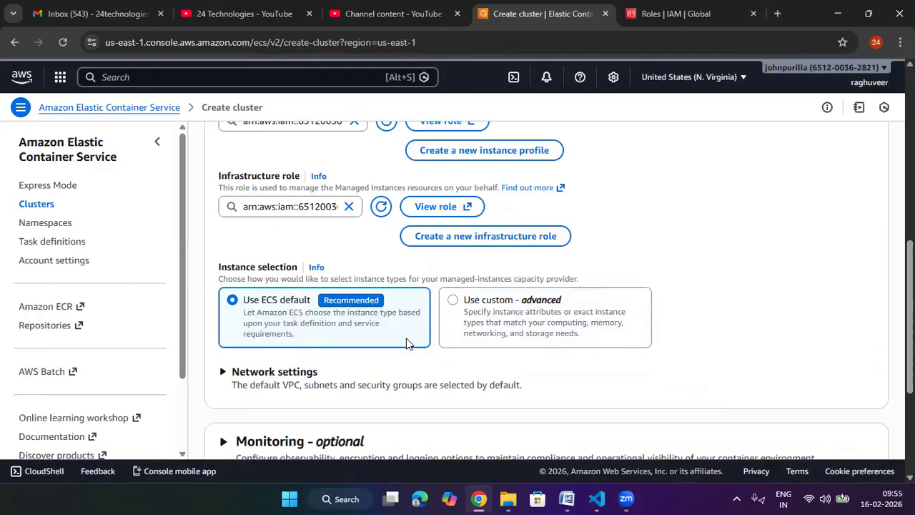
# Create the cluster with the network, monitoring, encryption and tag settings left at their defaults, and dismiss the notifications
pyautogui.scroll(-1, 392, 346)
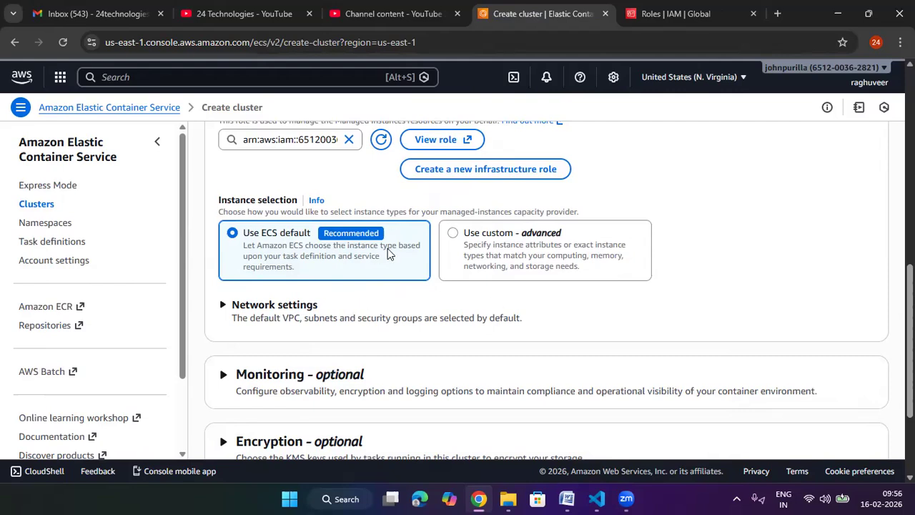
pyautogui.scroll(-1, 418, 305)
pyautogui.scroll(-1, 398, 324)
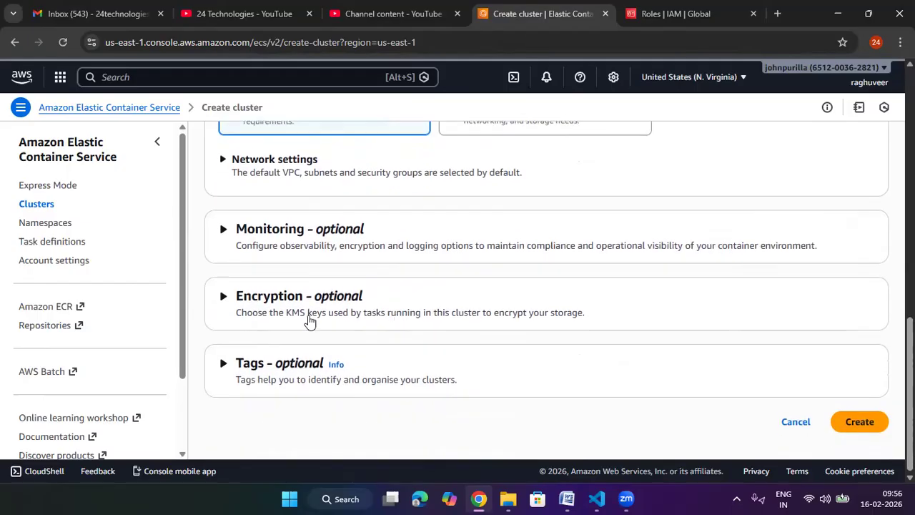
pyautogui.click(858, 422)
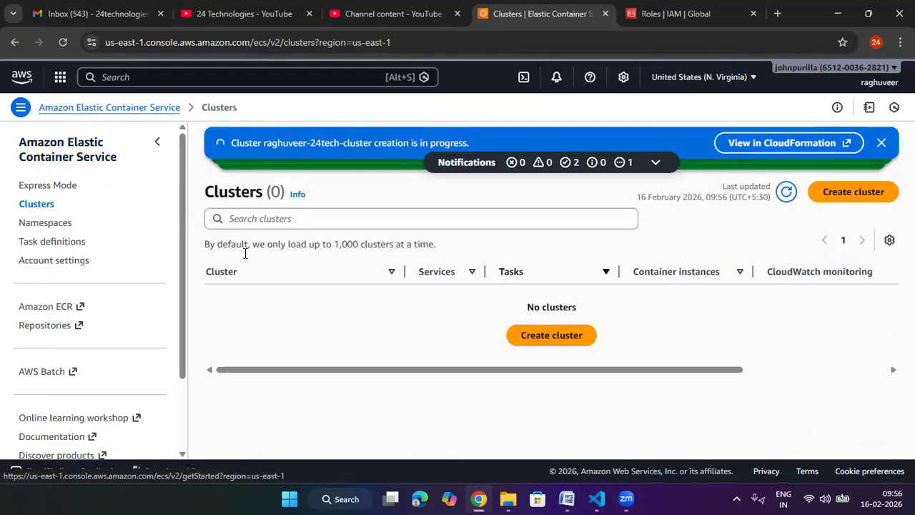
pyautogui.click(882, 142)
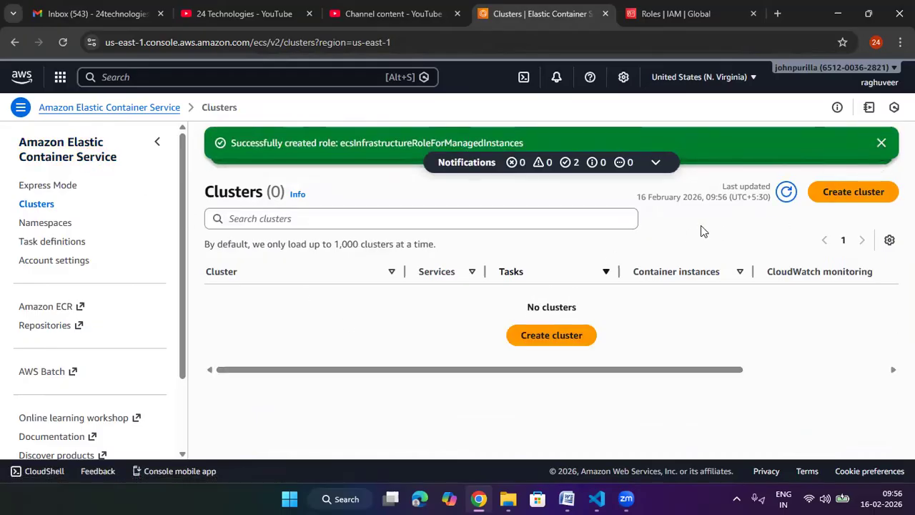
pyautogui.click(881, 142)
pyautogui.click(882, 142)
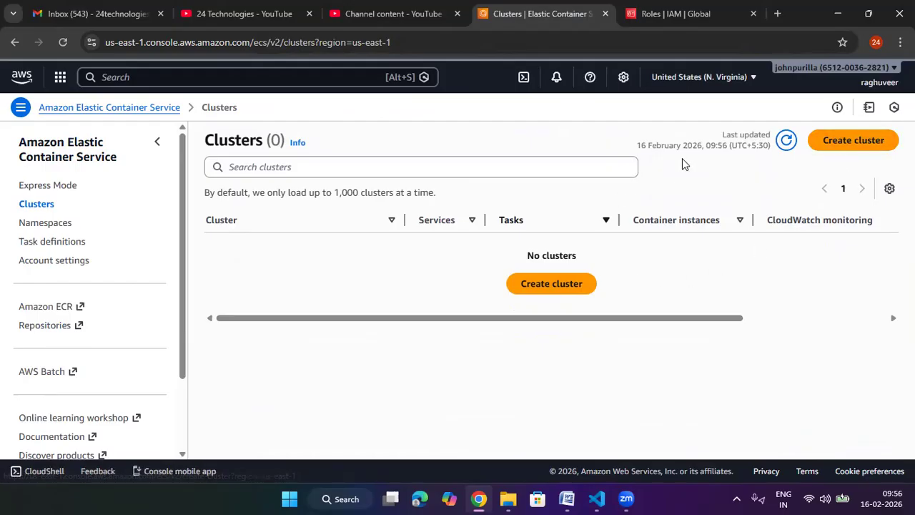
# Refresh the clusters list and check the tasks and container instances values of the new cluster
pyautogui.click(786, 141)
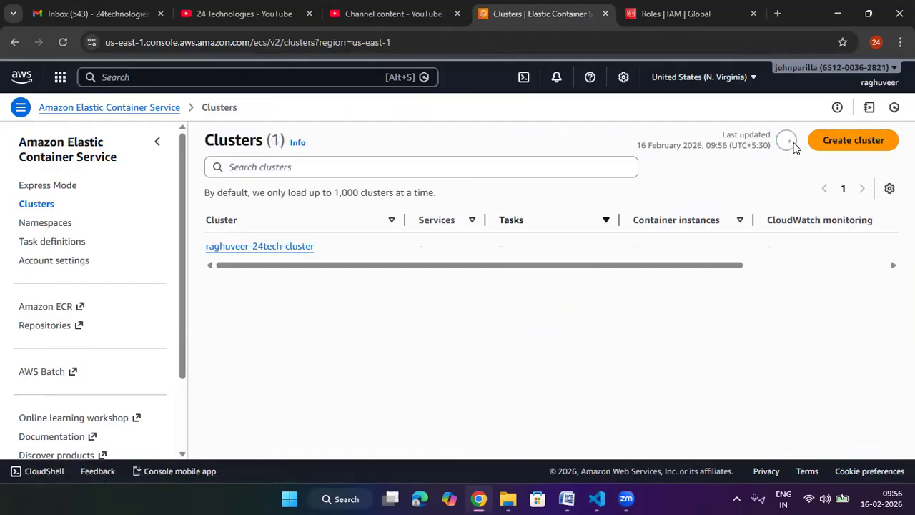
pyautogui.moveTo(579, 250); pyautogui.dragTo(491, 247)
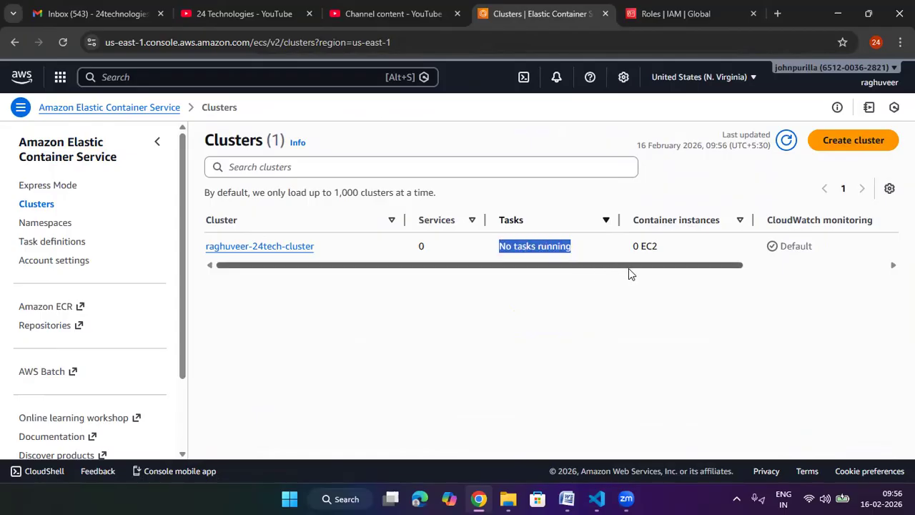
pyautogui.click(670, 253)
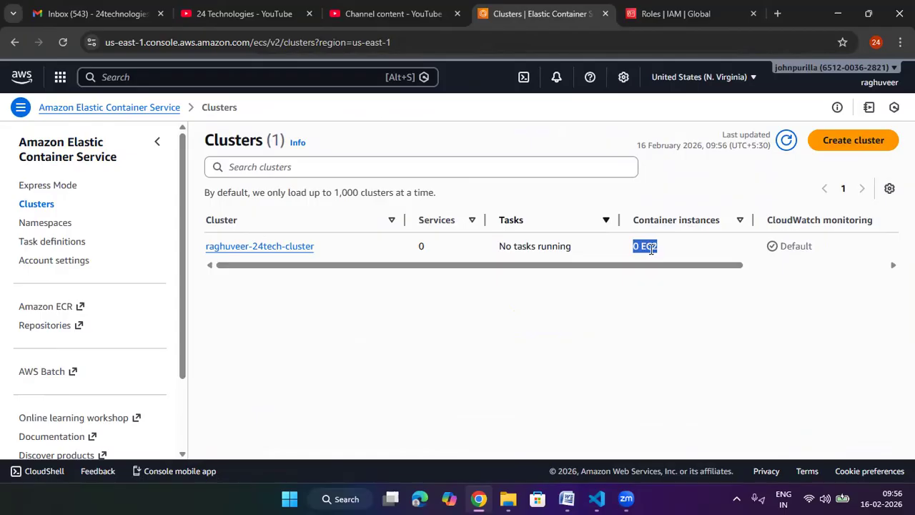
pyautogui.moveTo(481, 267); pyautogui.dragTo(362, 277)
# Open the new cluster, collapse the navigation pane, and review the cluster overview and services list
pyautogui.click(255, 246)
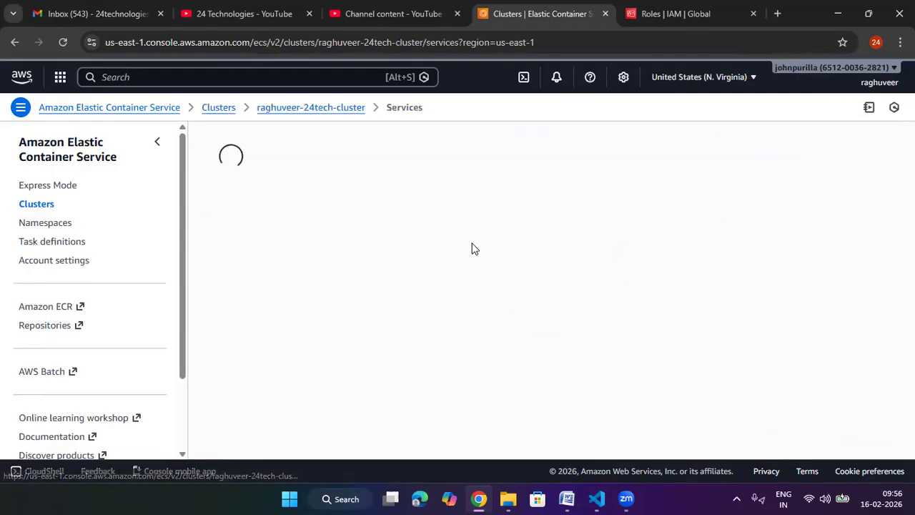
pyautogui.click(156, 142)
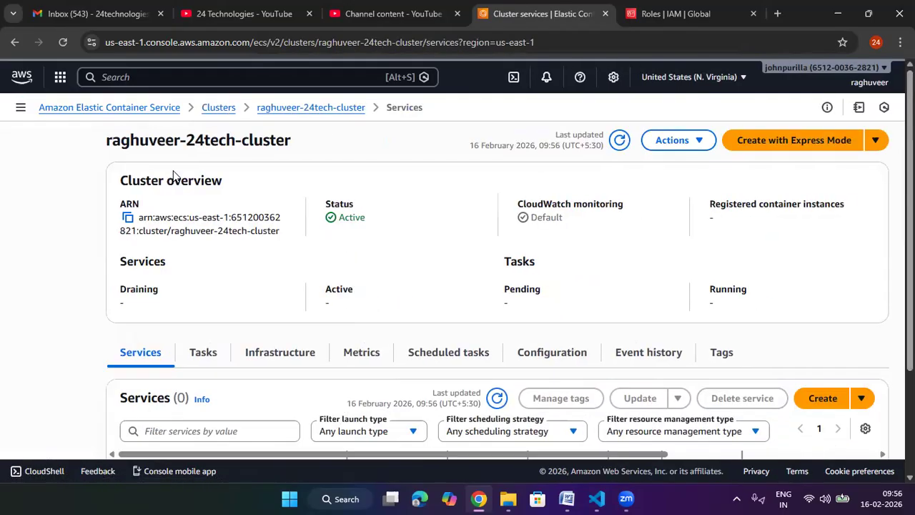
pyautogui.scroll(-2, 283, 215)
pyautogui.scroll(-1, 283, 216)
pyautogui.scroll(1, 283, 216)
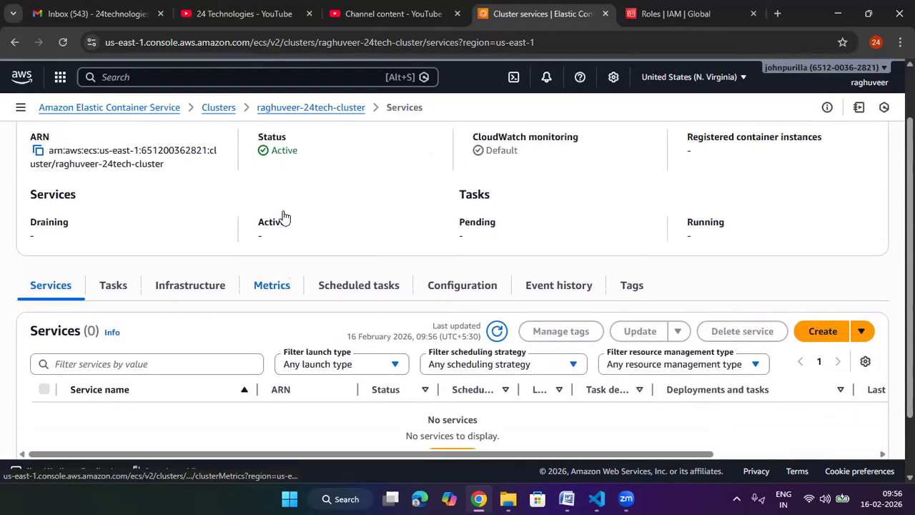
pyautogui.scroll(-2, 241, 248)
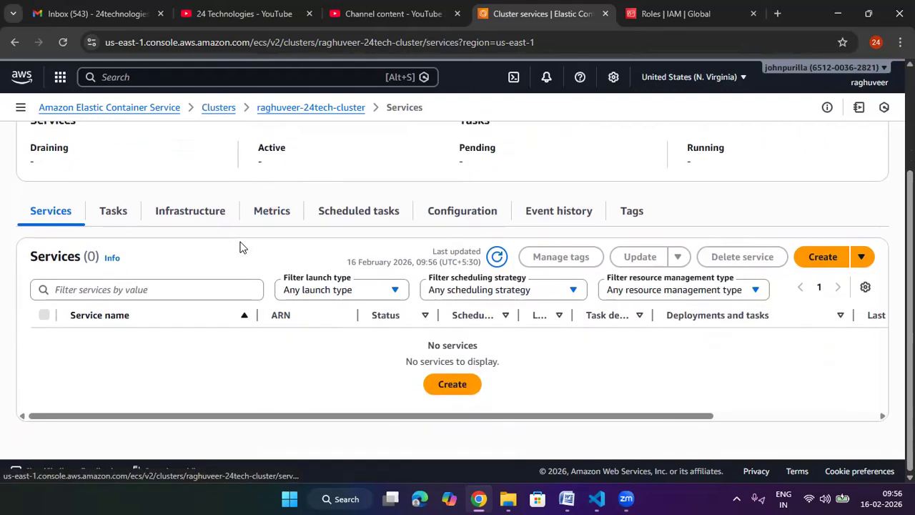
# View the cluster's tasks and infrastructure, examining the capacity provider's update status, provisioning model and scaling type
pyautogui.click(115, 210)
pyautogui.scroll(-1, 302, 216)
pyautogui.click(198, 216)
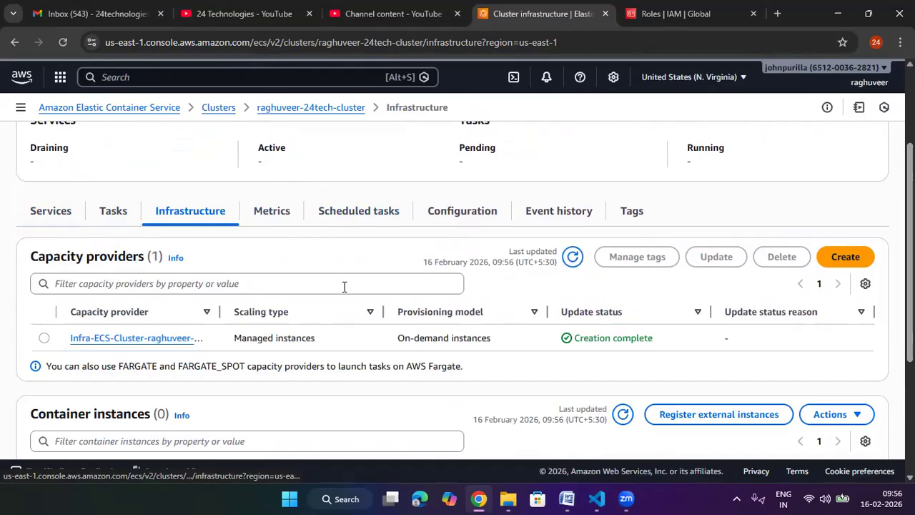
pyautogui.scroll(-1, 321, 289)
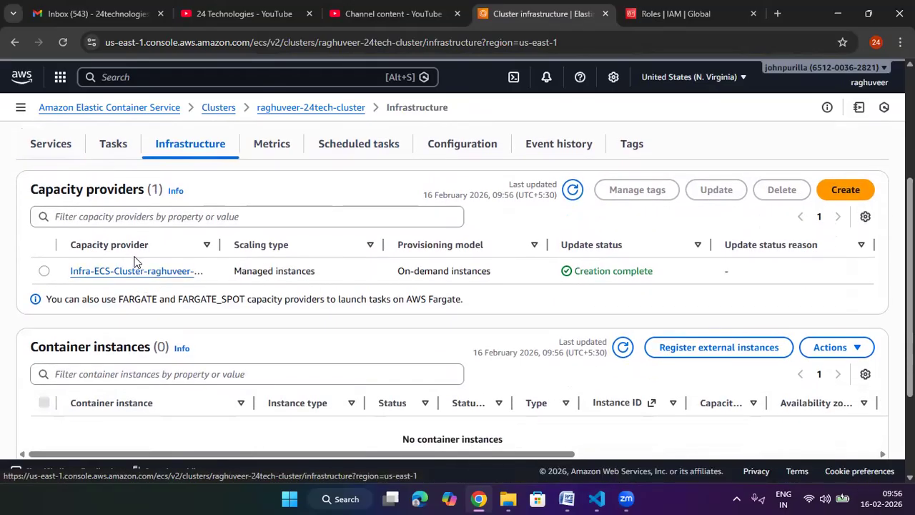
pyautogui.moveTo(655, 271); pyautogui.dragTo(571, 273)
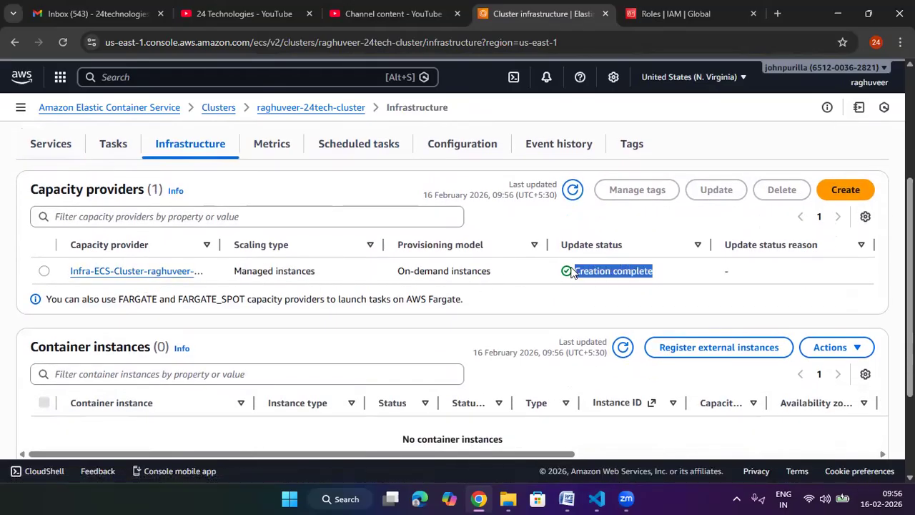
pyautogui.moveTo(492, 270); pyautogui.dragTo(401, 269)
pyautogui.moveTo(316, 270); pyautogui.dragTo(241, 268)
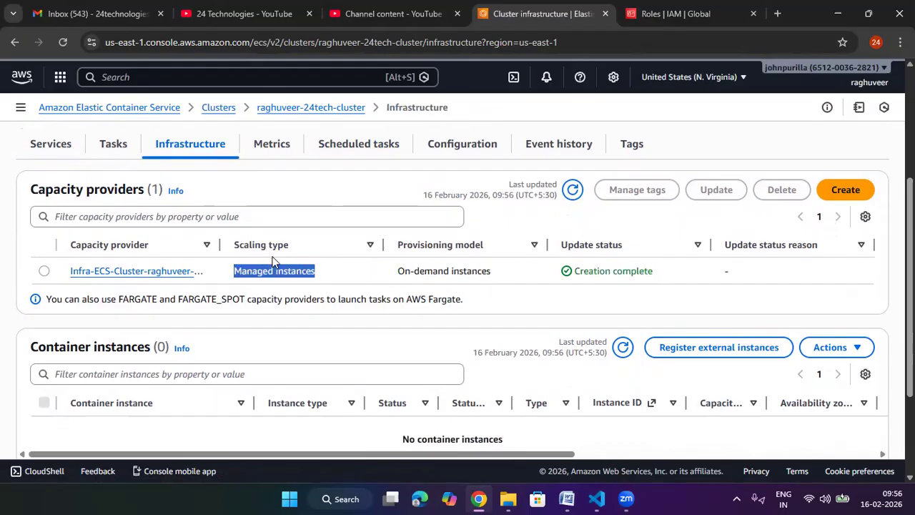
# Review the managed instances capacity provider's configuration, instance details and container instances, and return to the clusters list with the navigation pane expanded
pyautogui.click(153, 273)
pyautogui.scroll(-2, 361, 299)
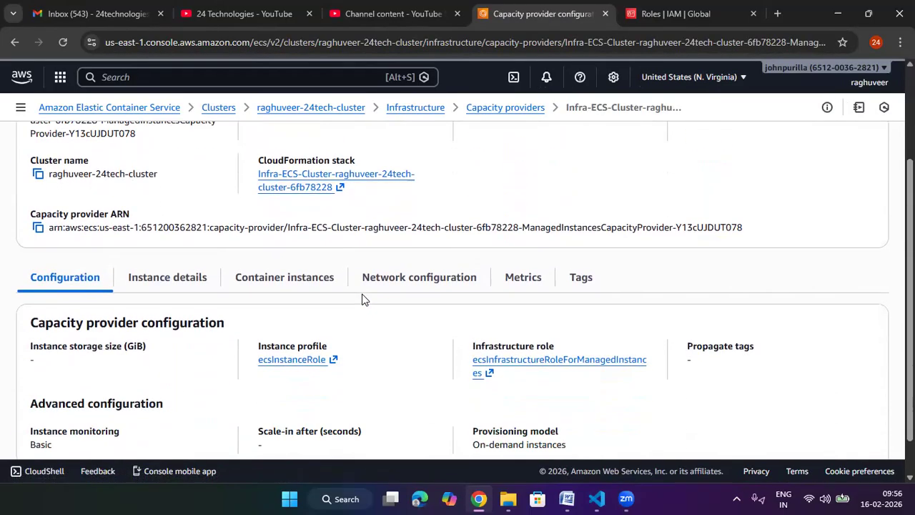
pyautogui.click(176, 286)
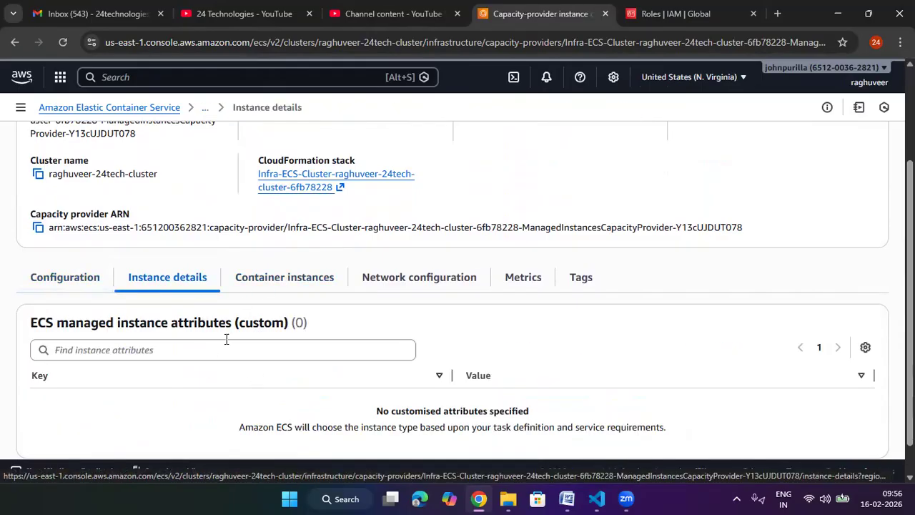
pyautogui.click(288, 287)
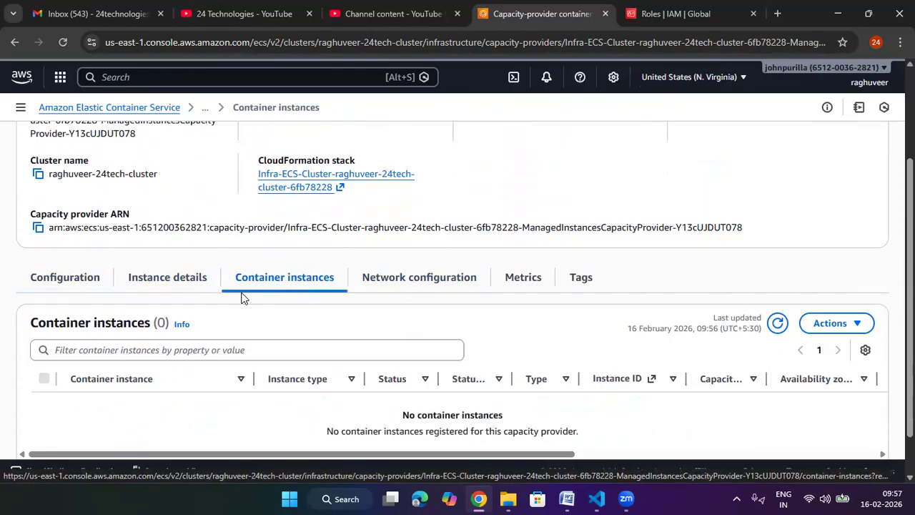
pyautogui.scroll(3, 241, 298)
pyautogui.click(139, 108)
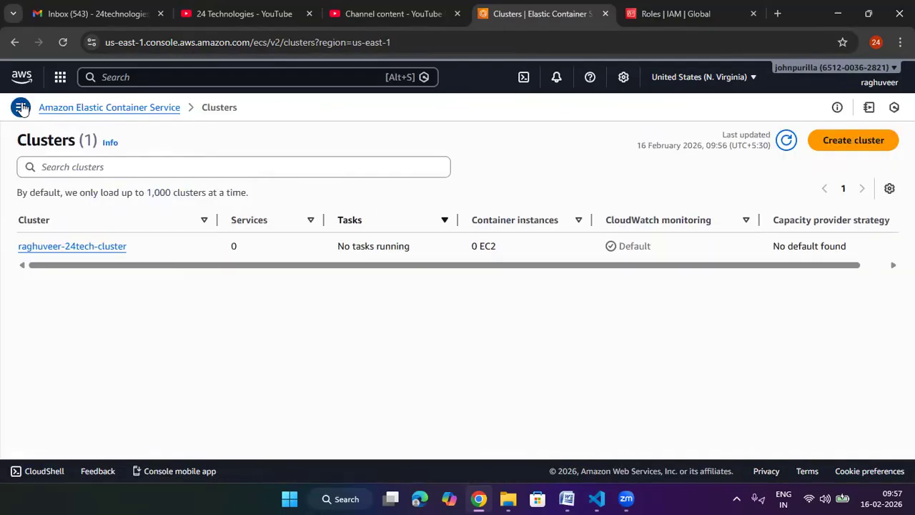
pyautogui.click(21, 107)
# Switch to the IAM roles page and search the AWS services for "ec2" to open the EC2 console
pyautogui.click(659, 18)
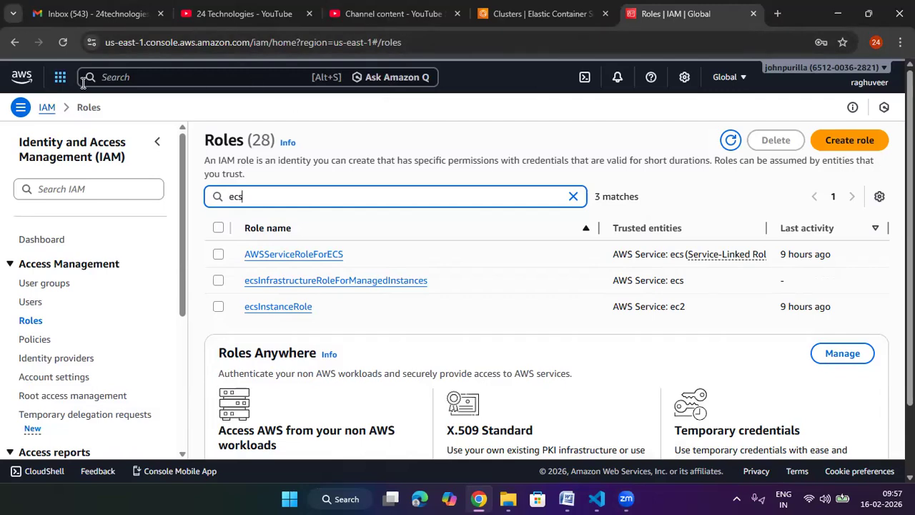
pyautogui.click(145, 76)
pyautogui.write('e')
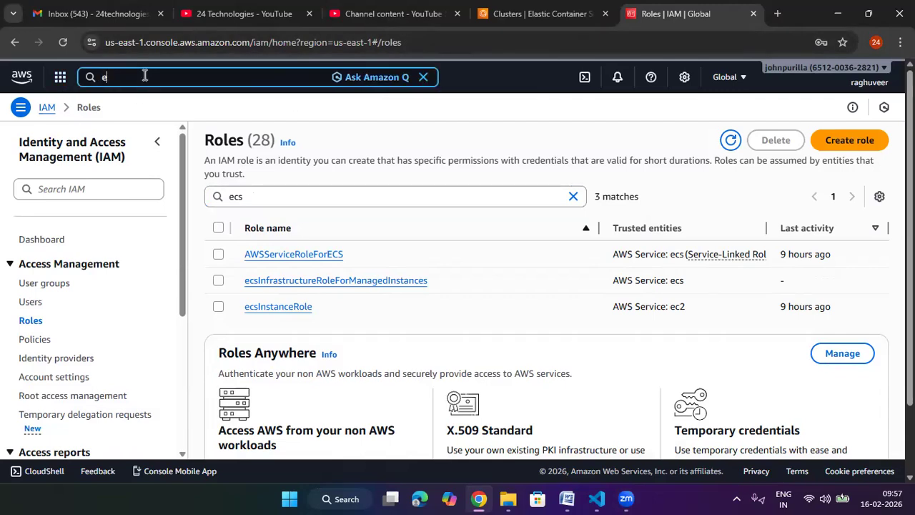
pyautogui.write('c')
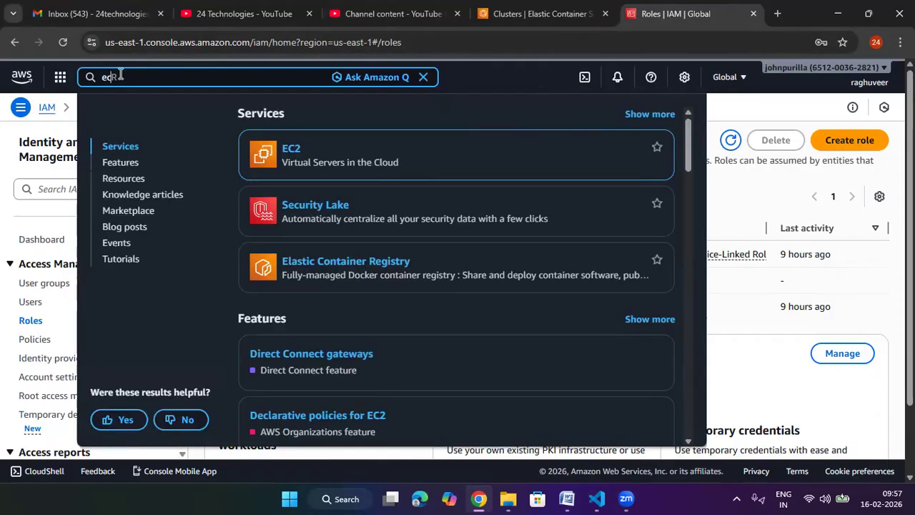
pyautogui.write('2')
pyautogui.click(290, 152)
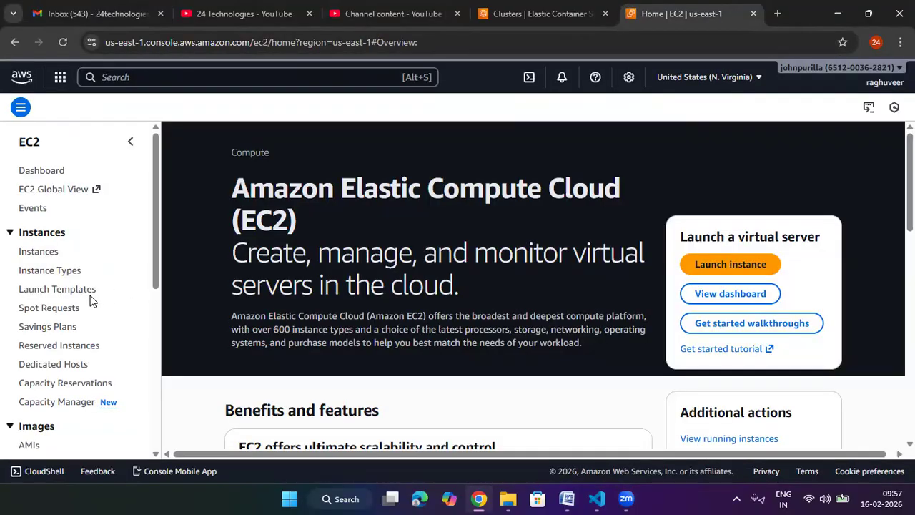
# Open the EC2 Auto Scaling Groups page and reload it to check for a group from the cluster
pyautogui.scroll(-5, 90, 300)
pyautogui.scroll(-2, 90, 300)
pyautogui.click(72, 380)
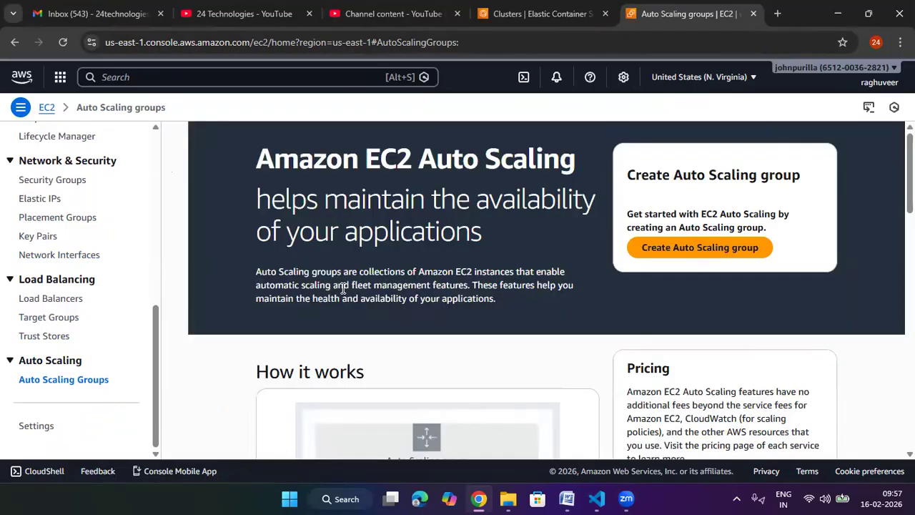
pyautogui.click(63, 43)
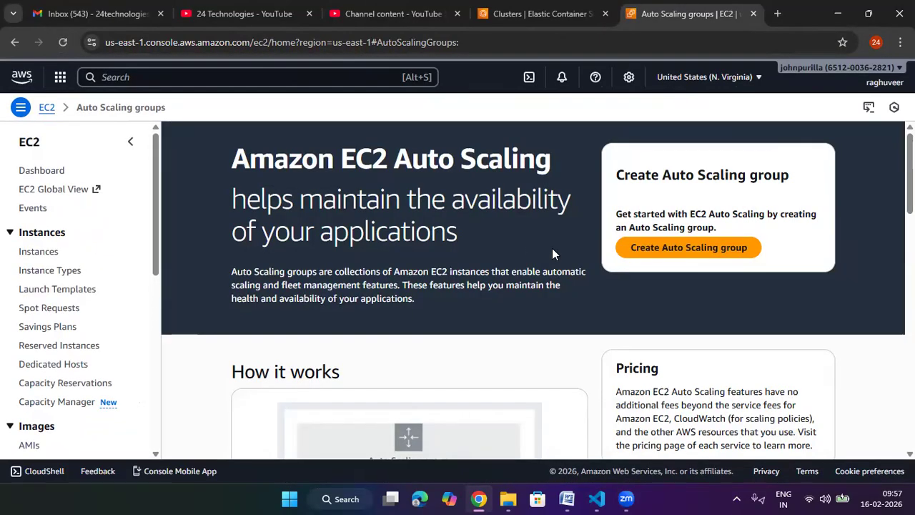
pyautogui.click(63, 42)
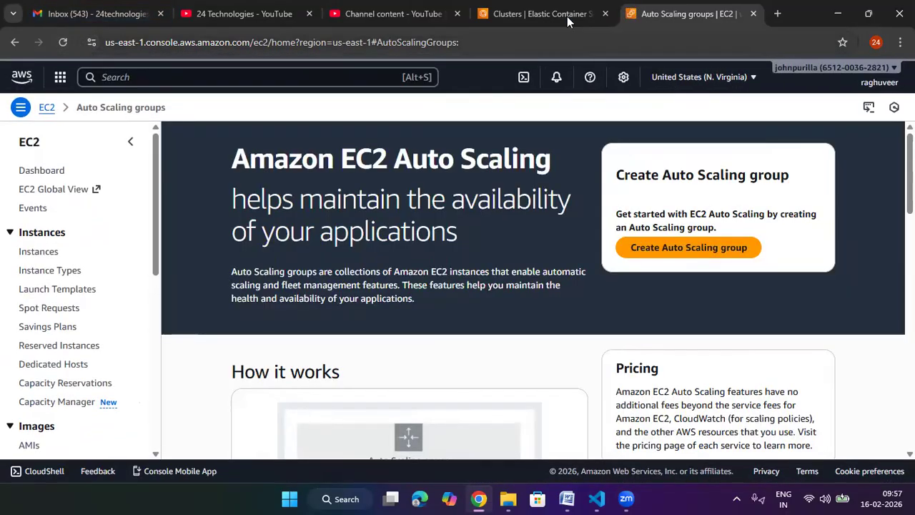
# Reopen the new ECS cluster from the clusters list, and return to the Auto Scaling groups page to reload it
pyautogui.click(566, 15)
pyautogui.moveTo(546, 267); pyautogui.dragTo(437, 277)
pyautogui.click(293, 252)
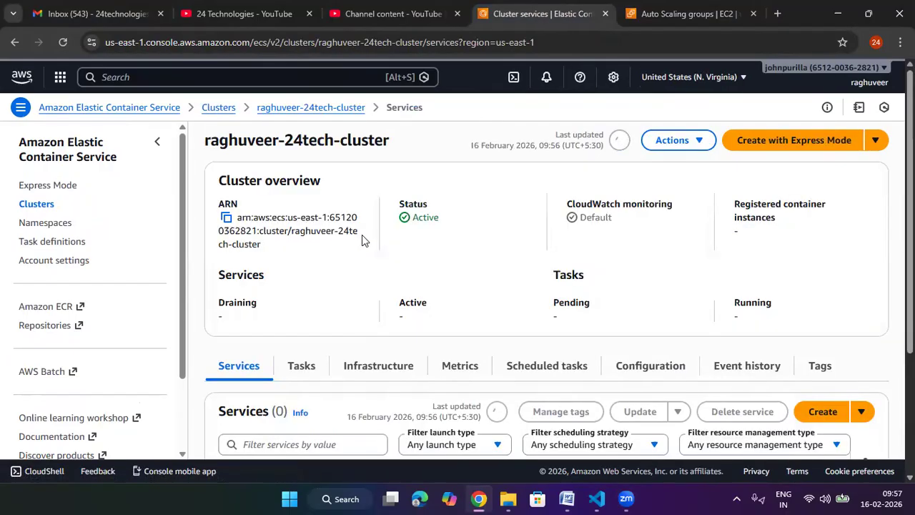
pyautogui.click(654, 14)
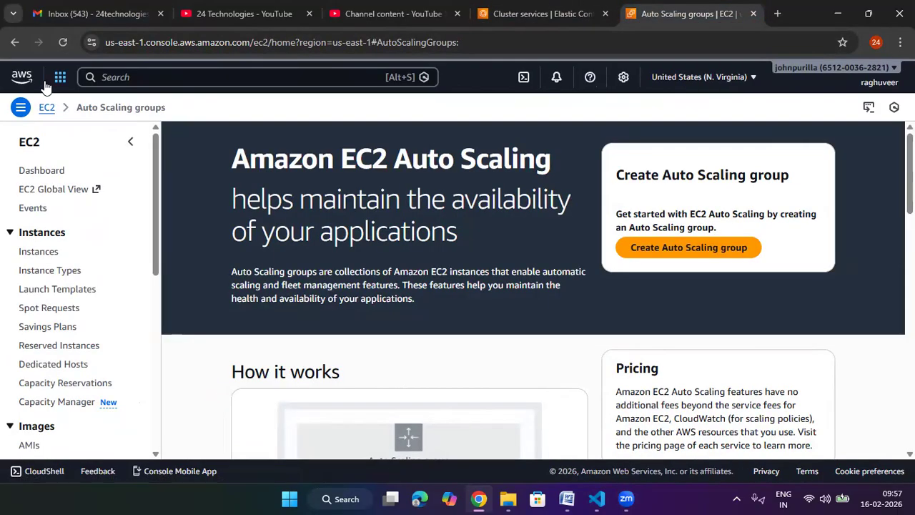
pyautogui.click(63, 43)
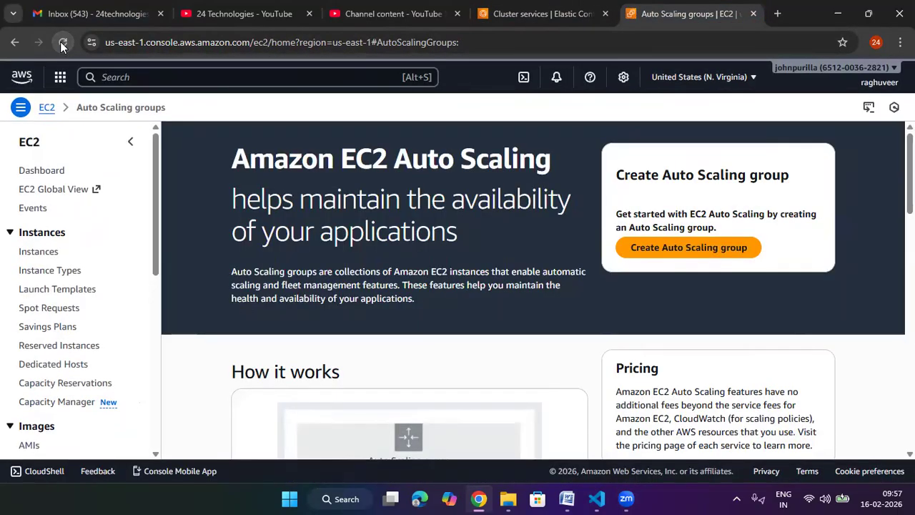
pyautogui.click(63, 43)
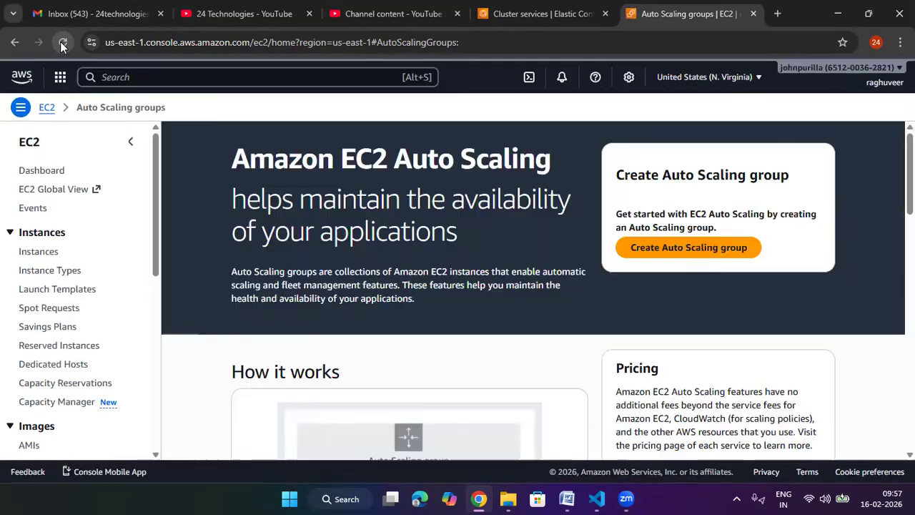
# Go back to the ECS cluster, refresh its overview, and open its infrastructure details
pyautogui.click(562, 15)
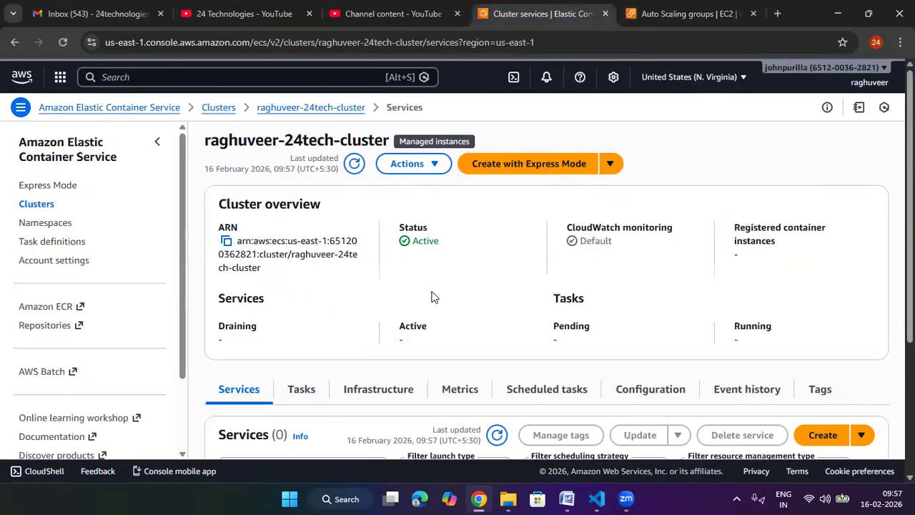
pyautogui.click(356, 174)
pyautogui.click(356, 172)
pyautogui.scroll(-2, 537, 363)
pyautogui.scroll(-3, 538, 363)
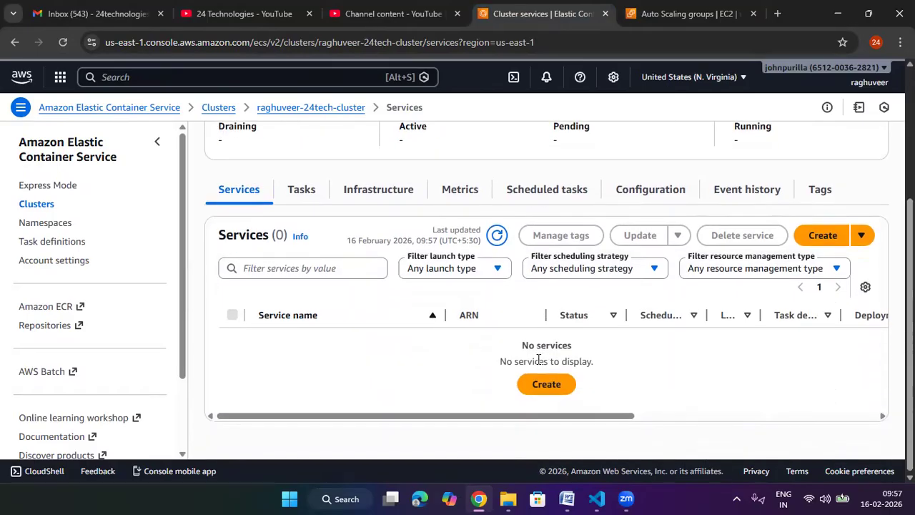
pyautogui.click(381, 195)
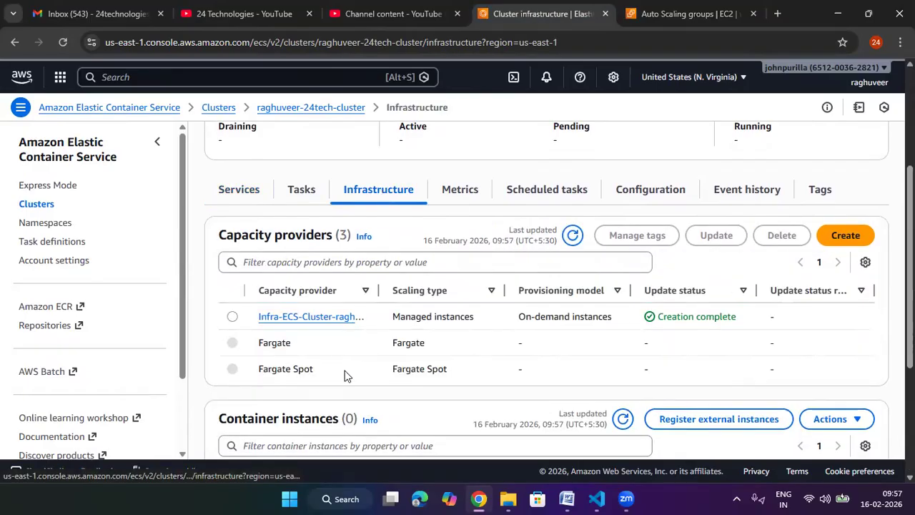
# Examine the Fargate, Fargate Spot and managed instances entries among the cluster's capacity providers
pyautogui.moveTo(318, 352); pyautogui.dragTo(256, 348)
pyautogui.moveTo(316, 375); pyautogui.dragTo(262, 379)
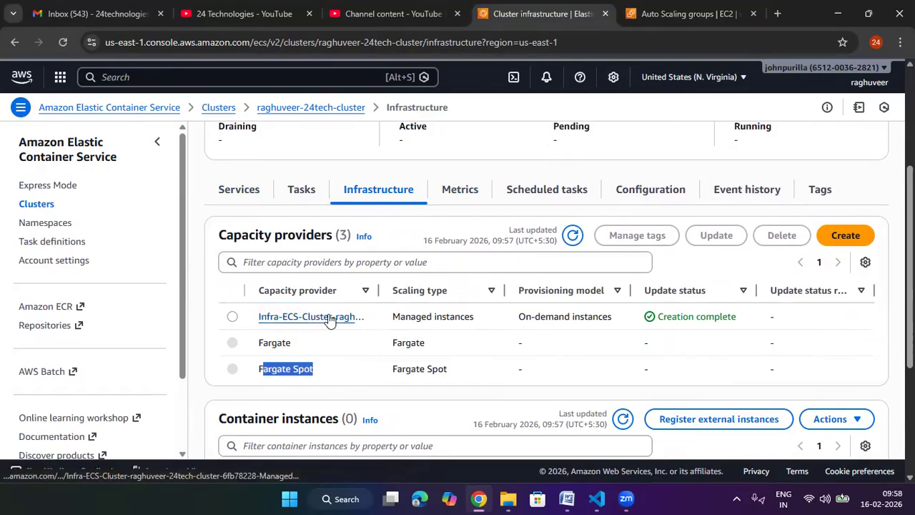
pyautogui.moveTo(475, 317); pyautogui.dragTo(402, 331)
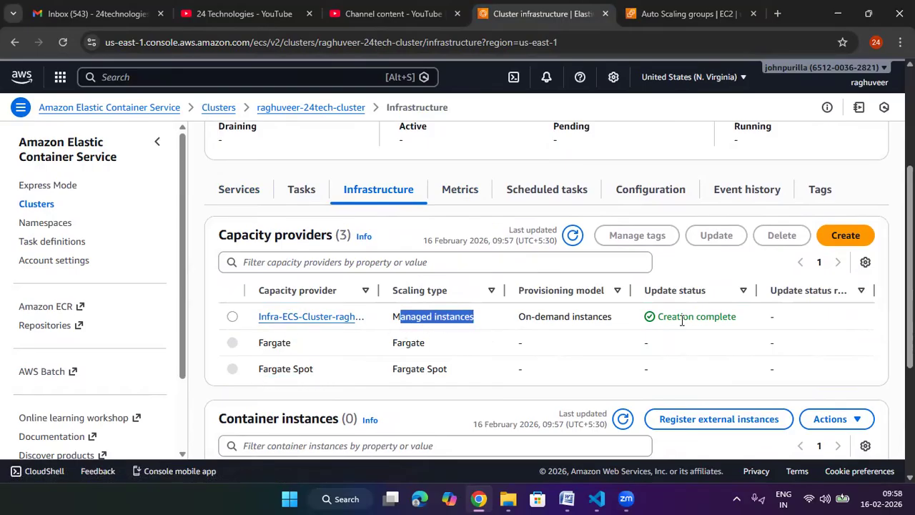
pyautogui.scroll(5, 576, 361)
# Return to the EC2 Auto Scaling groups page and reload it repeatedly to check for new groups
pyautogui.click(687, 14)
pyautogui.click(62, 42)
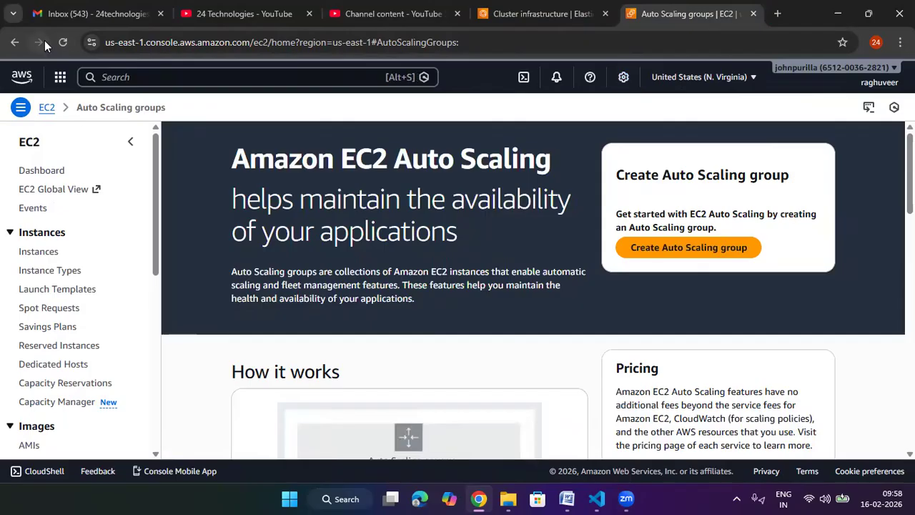
pyautogui.click(63, 42)
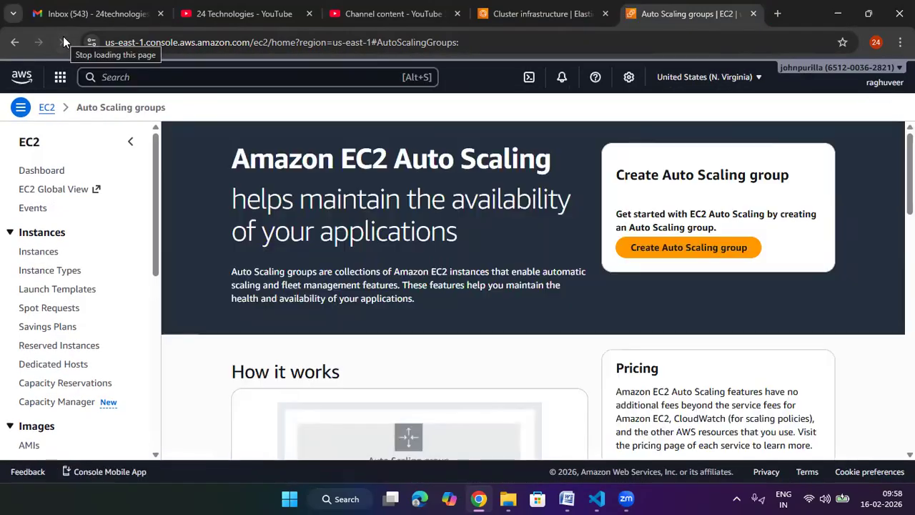
pyautogui.click(62, 42)
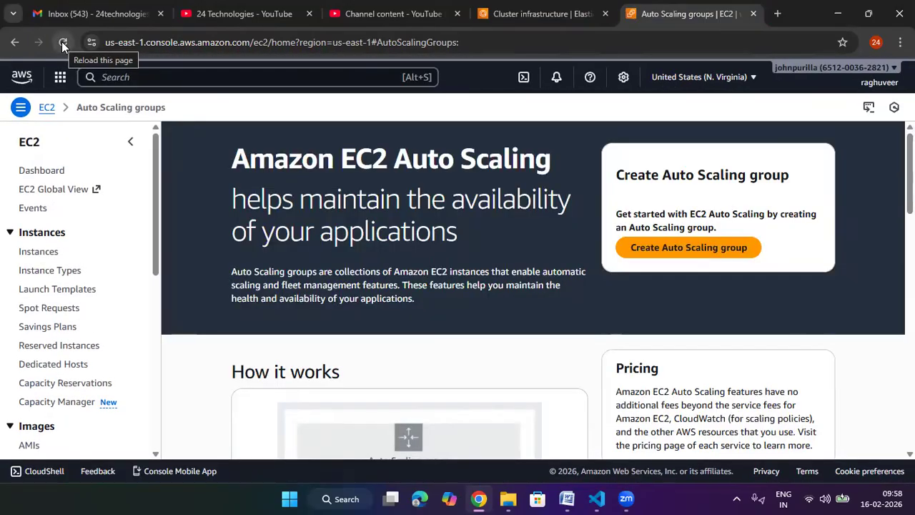
pyautogui.click(62, 42)
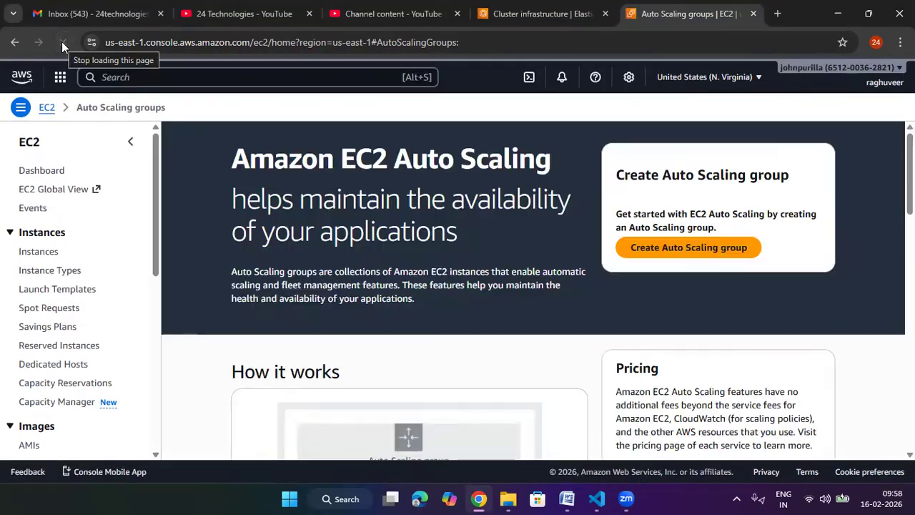
# Reload the Auto Scaling groups page to check whether a group has been created for the cluster
pyautogui.click(62, 43)
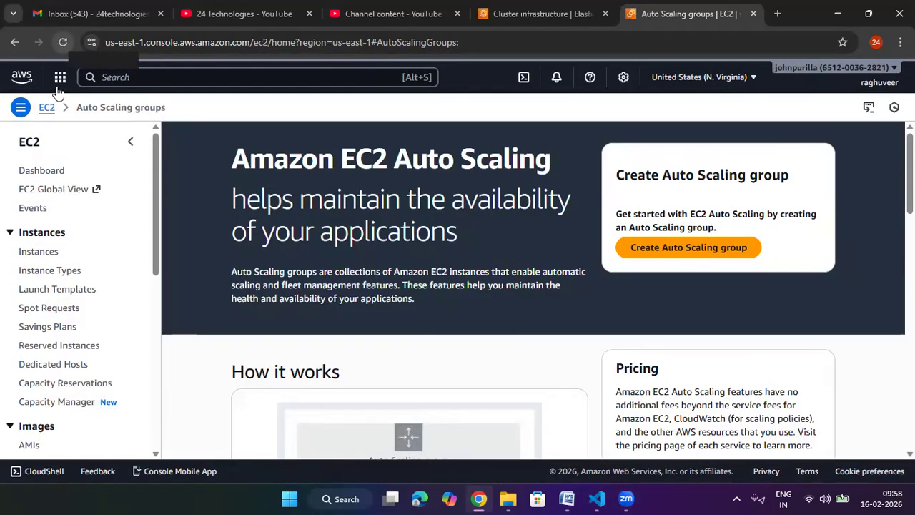
pyautogui.scroll(-6, 43, 400)
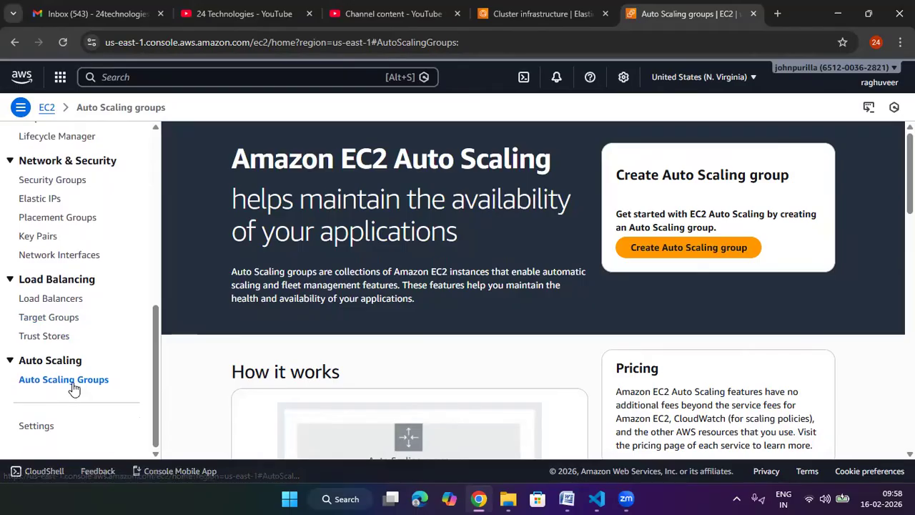
pyautogui.click(69, 40)
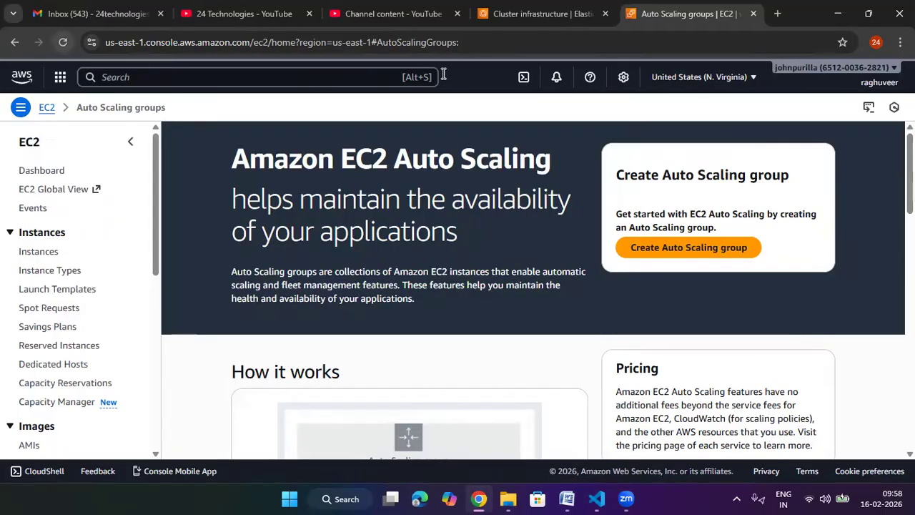
# Return to the ECS cluster and view its scheduled tasks, metrics and infrastructure, including the container instances
pyautogui.click(513, 23)
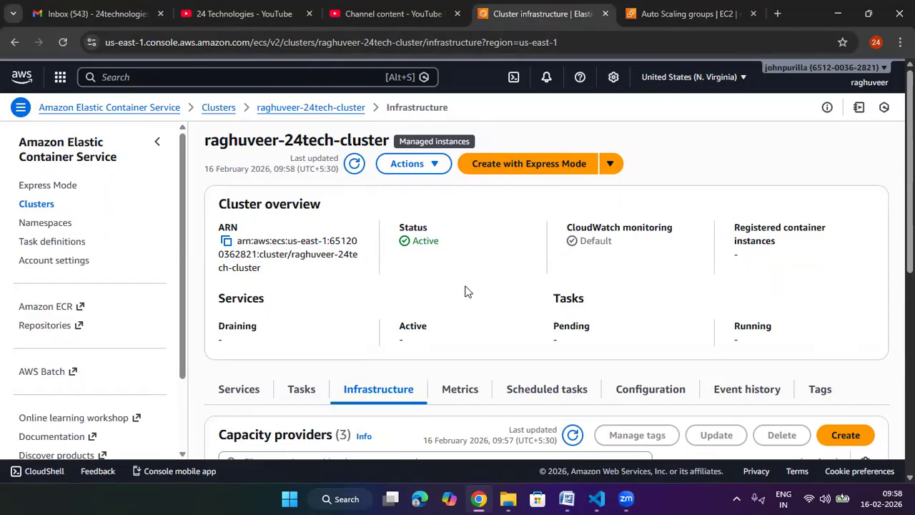
pyautogui.scroll(-2, 465, 291)
pyautogui.click(565, 259)
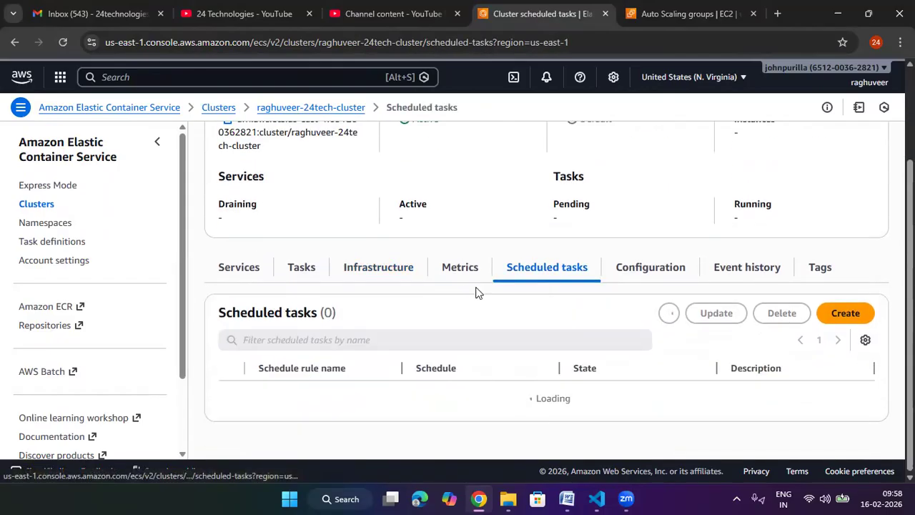
pyautogui.click(463, 261)
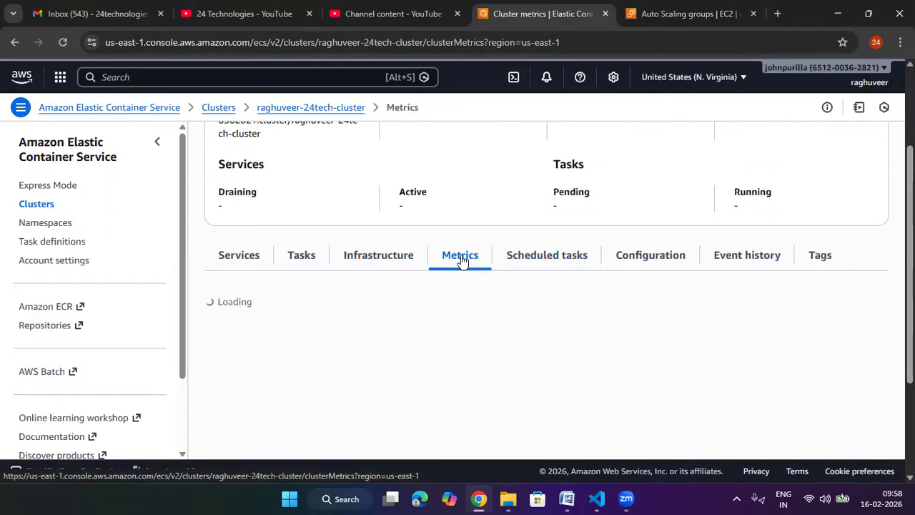
pyautogui.click(395, 263)
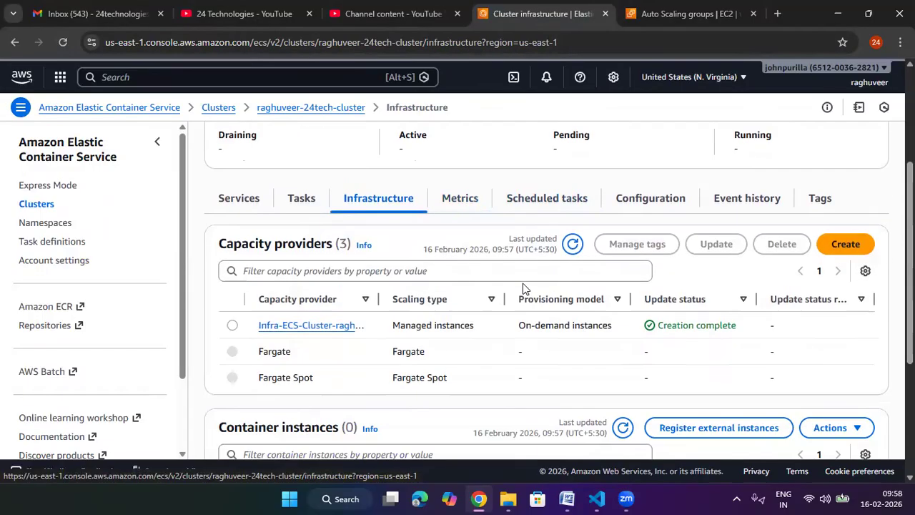
pyautogui.scroll(-2, 522, 283)
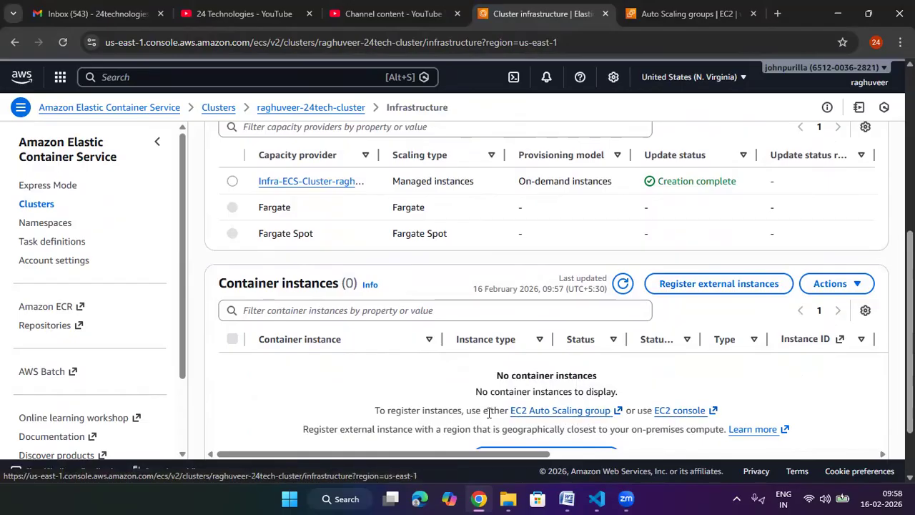
# Switch back to the EC2 Auto Scaling groups page and reload it to look for new groups
pyautogui.scroll(5, 488, 412)
pyautogui.click(664, 17)
pyautogui.click(63, 42)
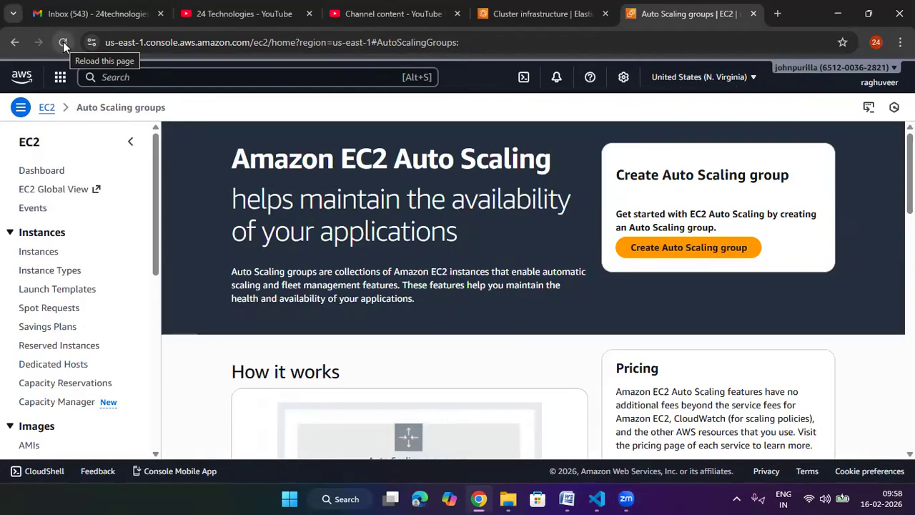
pyautogui.click(63, 41)
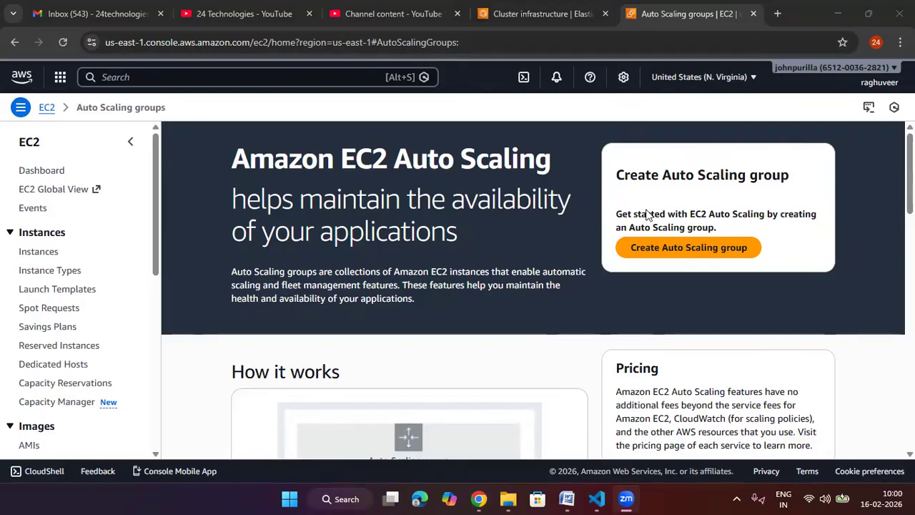
pyautogui.click(653, 9)
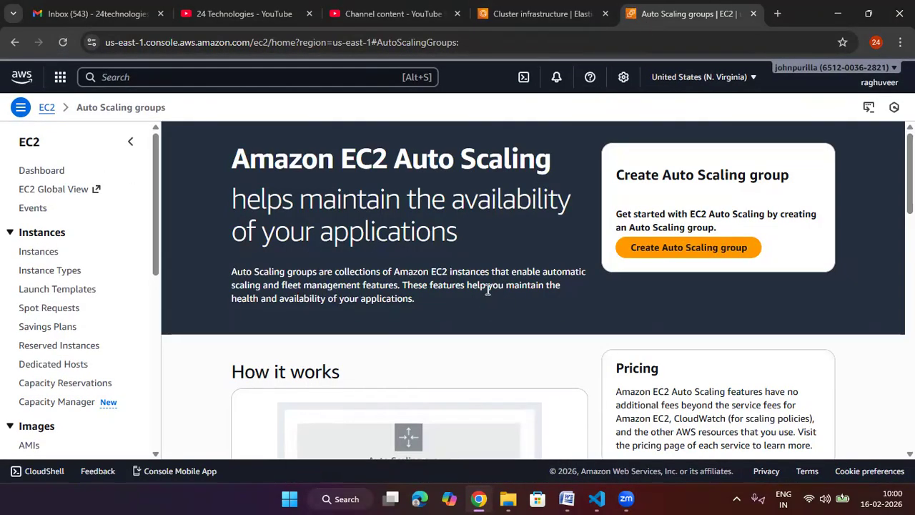
# Go back from the existing cluster to the ECS clusters list and start creating another cluster
pyautogui.click(528, 14)
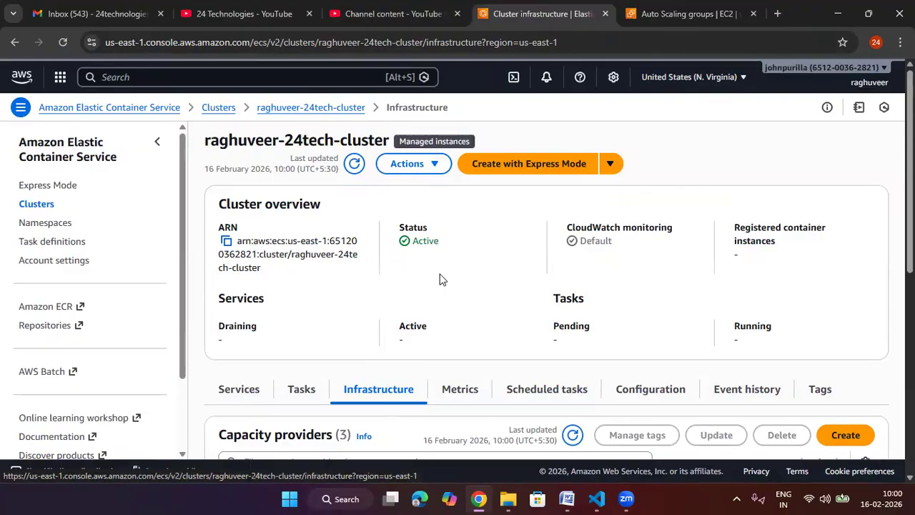
pyautogui.click(87, 113)
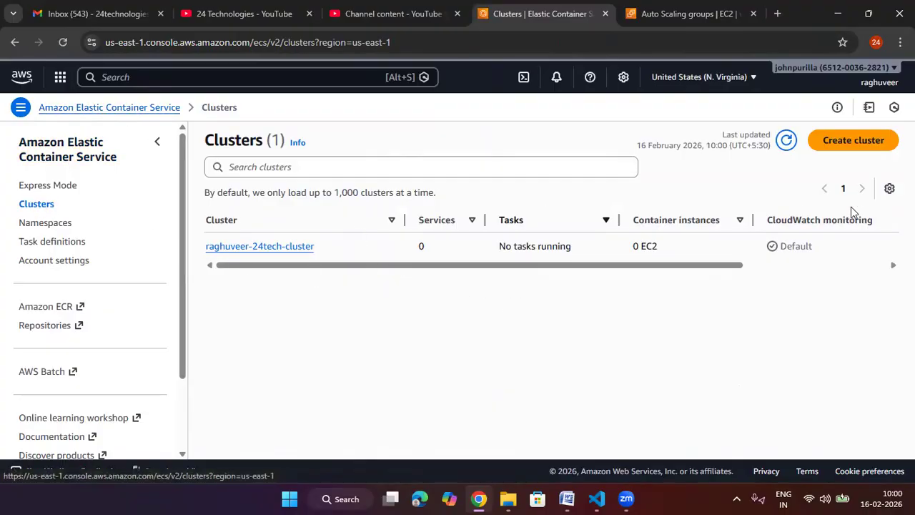
pyautogui.click(856, 153)
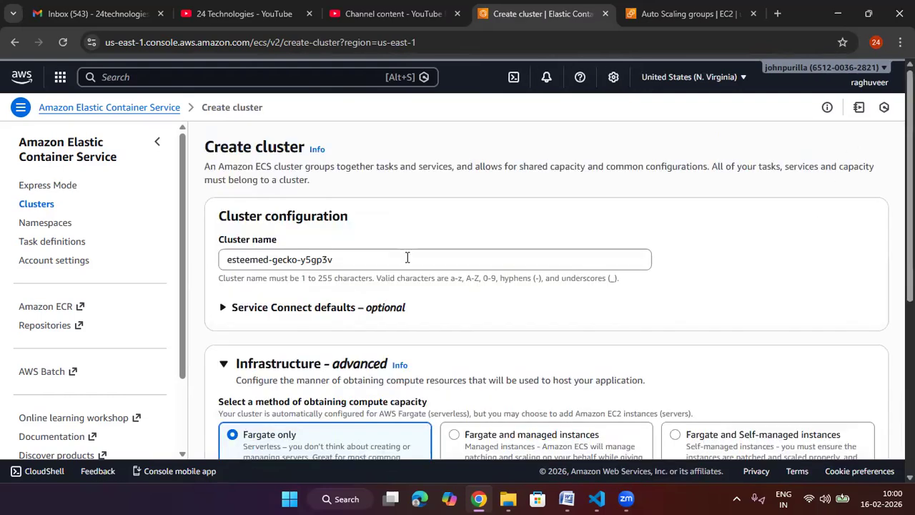
# Replace the suggested cluster name with the owner's first name followed by "-cluster-new-v2"
pyautogui.moveTo(407, 257); pyautogui.dragTo(101, 252)
pyautogui.write('raghuc')
pyautogui.press('BackSpace')
pyautogui.press('BackSpace')
pyautogui.press('BackSpace')
pyautogui.press('BackSpace')
pyautogui.press('BackSpace')
pyautogui.write('av')
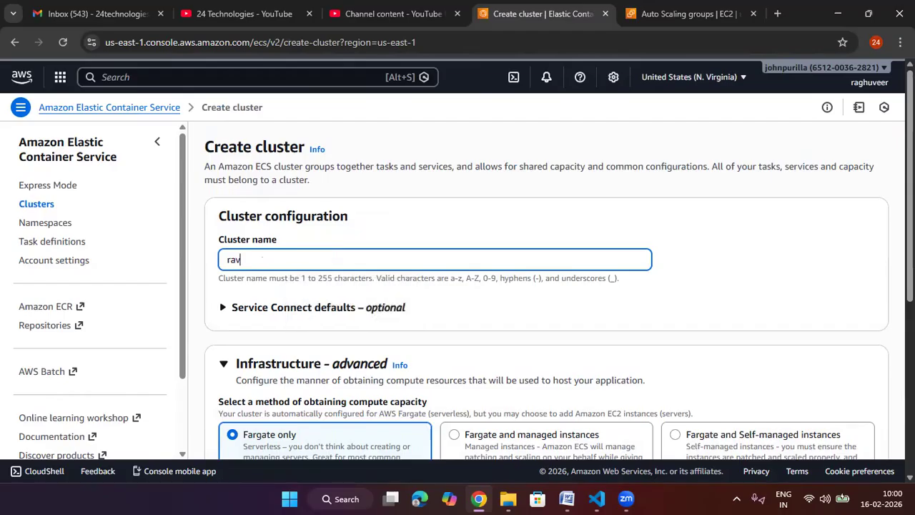
pyautogui.press('BackSpace')
pyautogui.press('BackSpace')
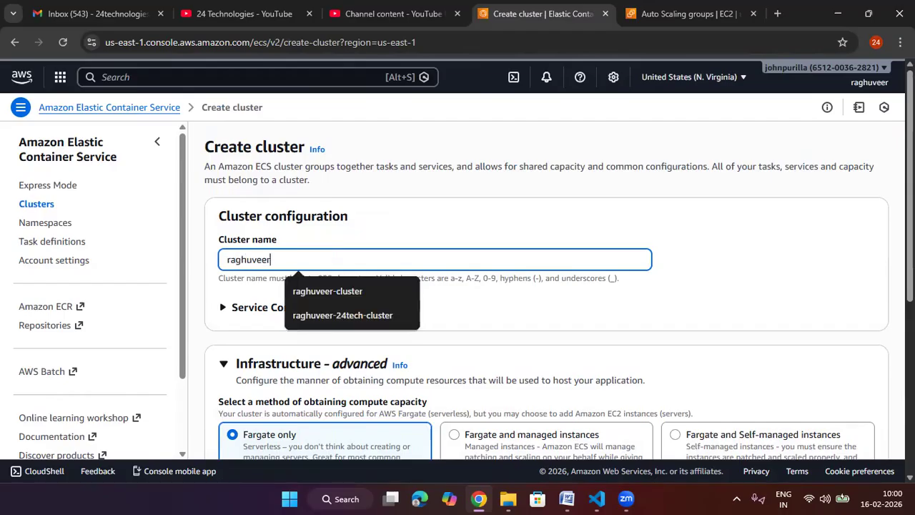
pyautogui.write('aghuveer-cluster-new-v2')
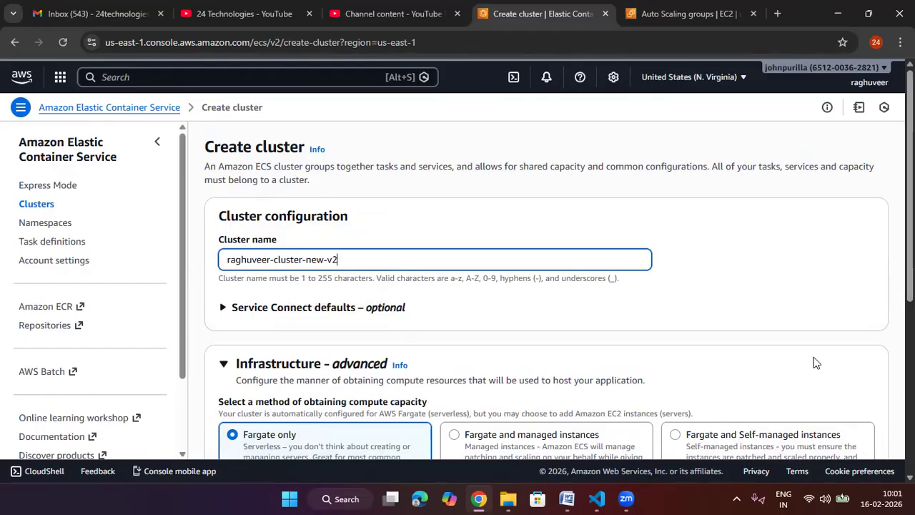
pyautogui.click(740, 283)
# Select Fargate and Self-managed instances as the method of obtaining compute capacity
pyautogui.scroll(-2, 611, 317)
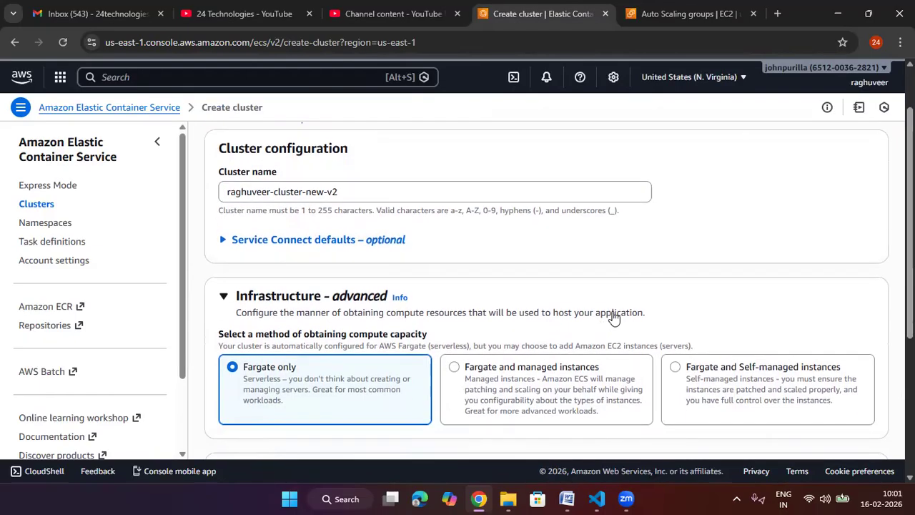
pyautogui.click(728, 302)
pyautogui.scroll(-3, 715, 293)
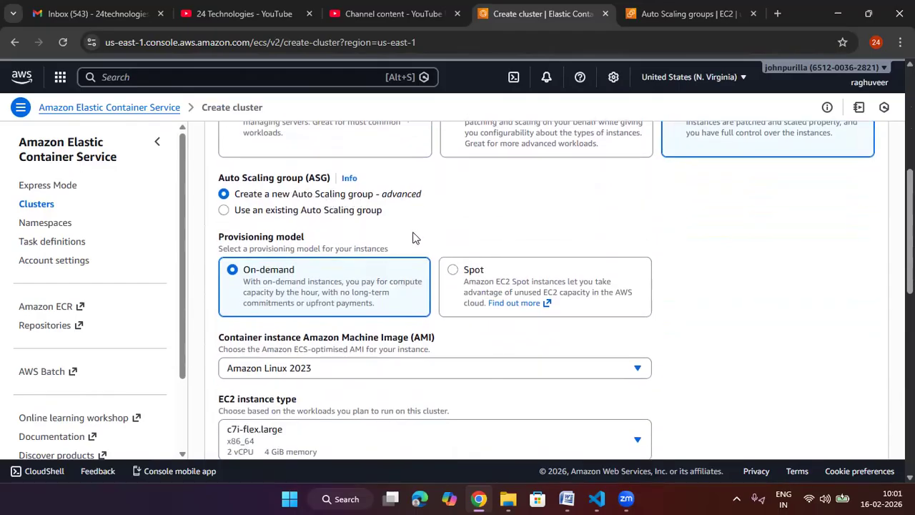
pyautogui.scroll(-4, 413, 237)
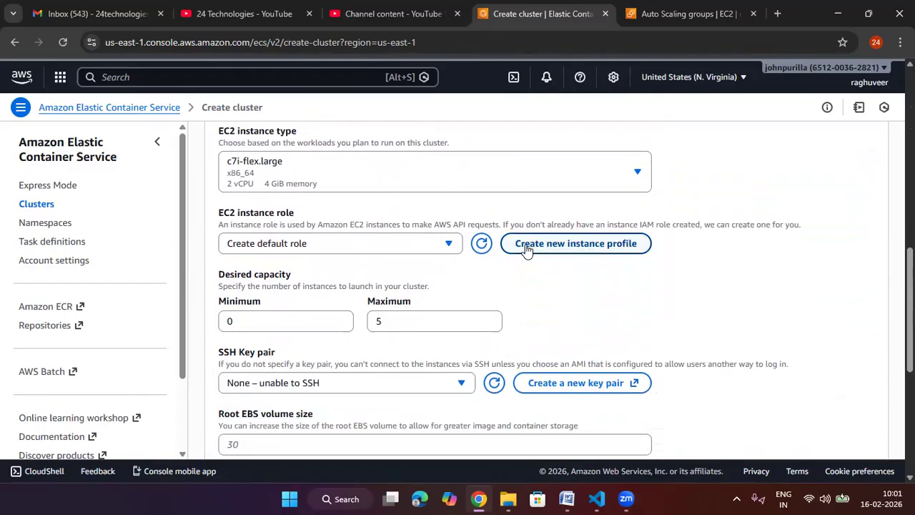
pyautogui.click(568, 244)
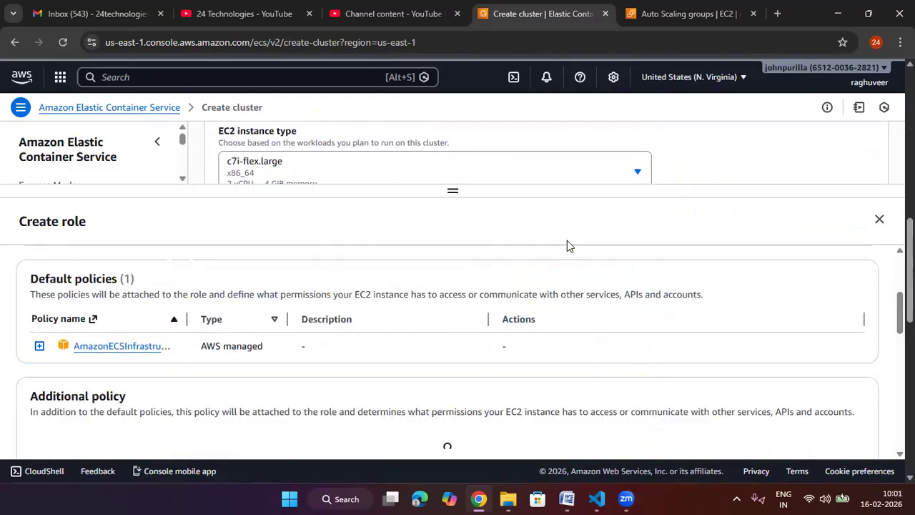
pyautogui.scroll(-6, 309, 333)
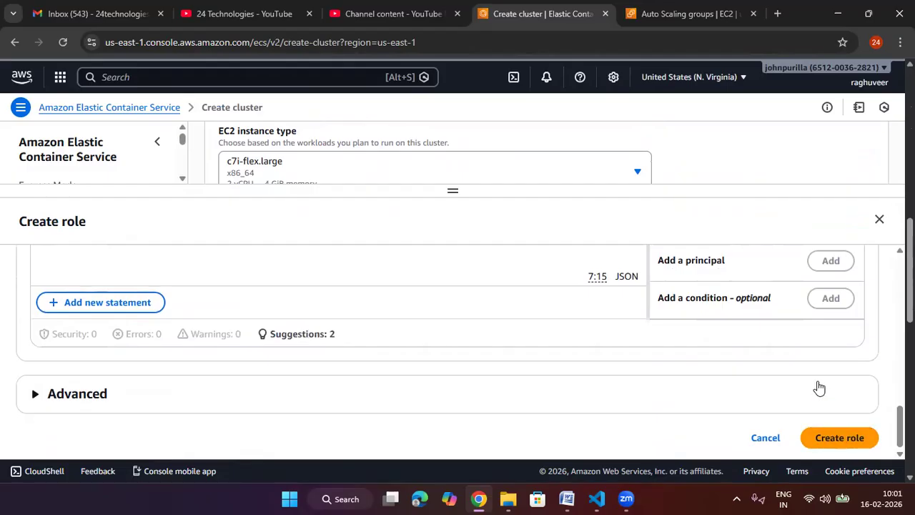
pyautogui.scroll(10, 313, 317)
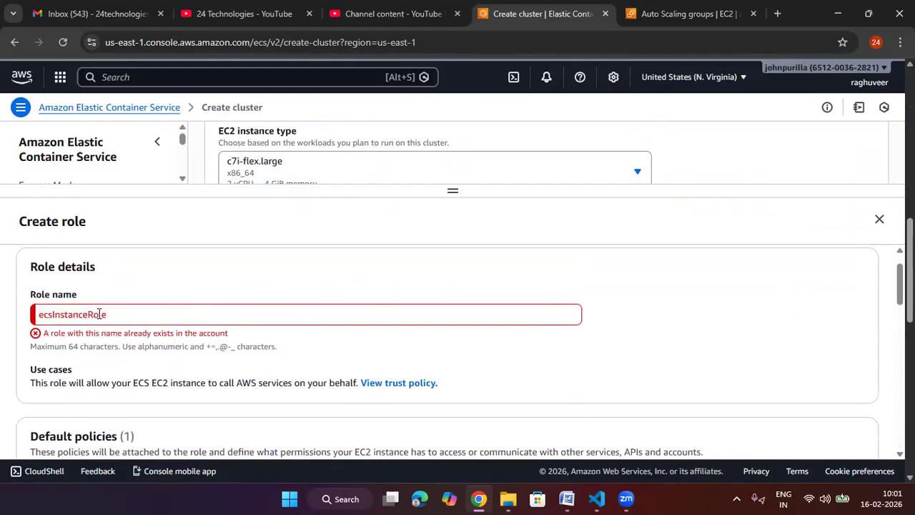
pyautogui.doubleClick(99, 313)
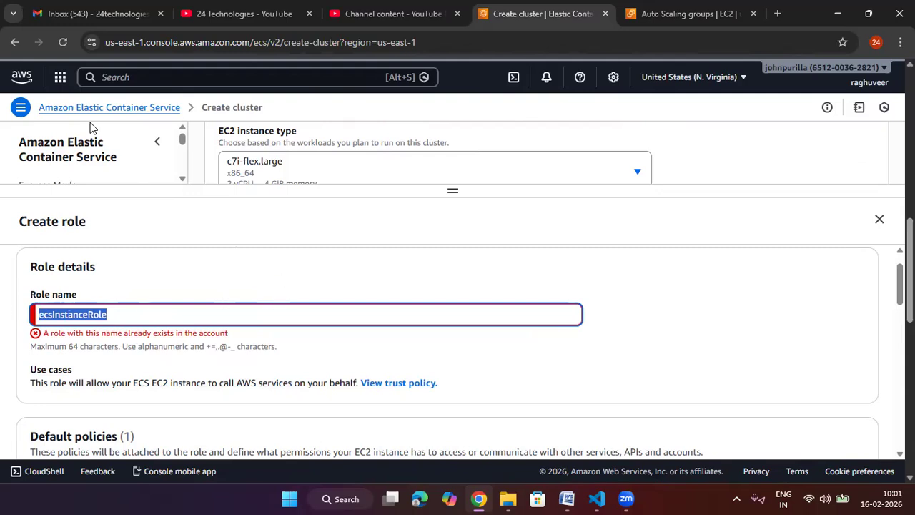
pyautogui.click(879, 219)
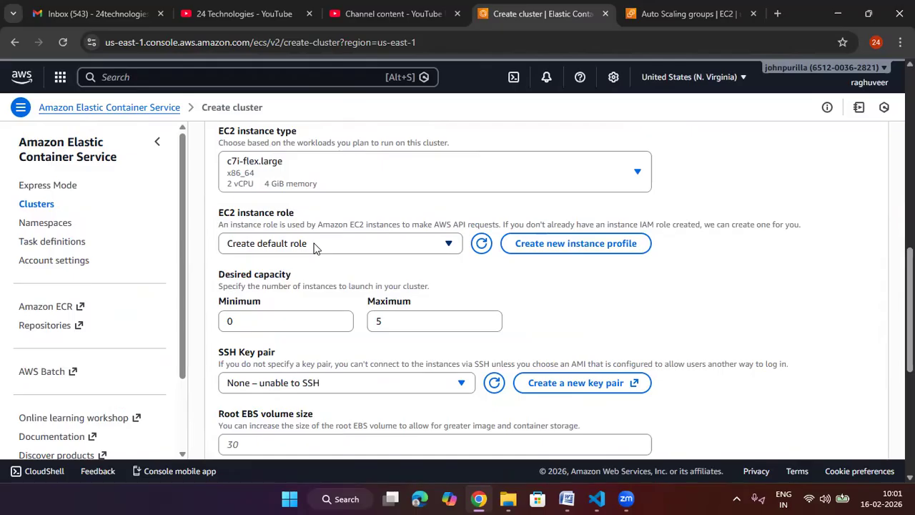
# Choose the existing ecsInstanceRole as the EC2 instance role and set the maximum desired capacity to 3
pyautogui.click(364, 247)
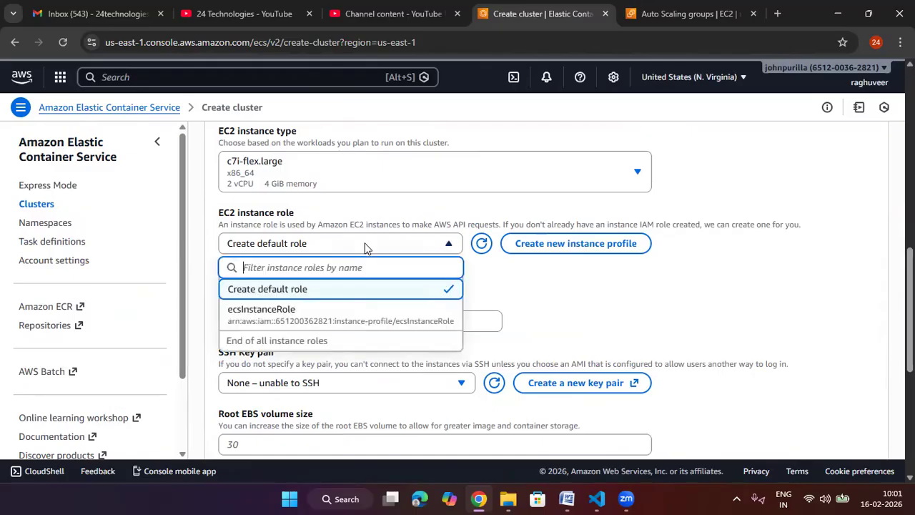
pyautogui.click(345, 316)
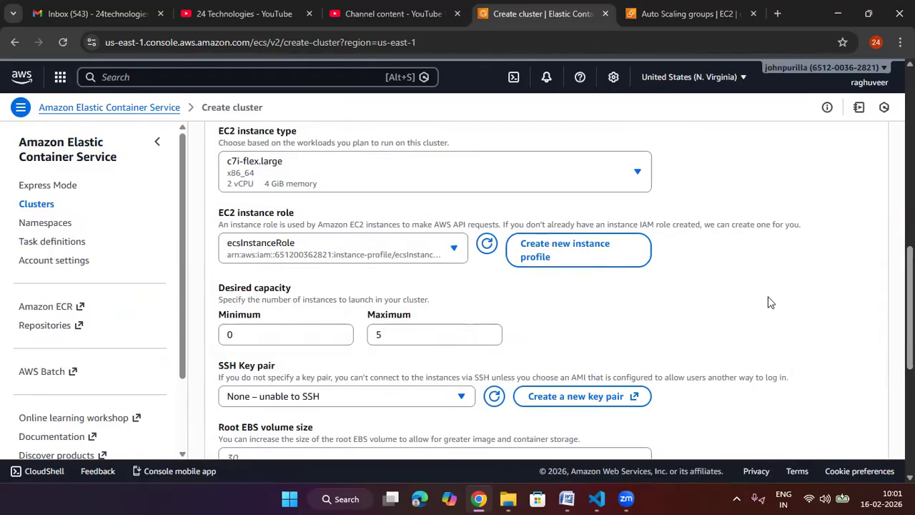
pyautogui.scroll(-1, 670, 308)
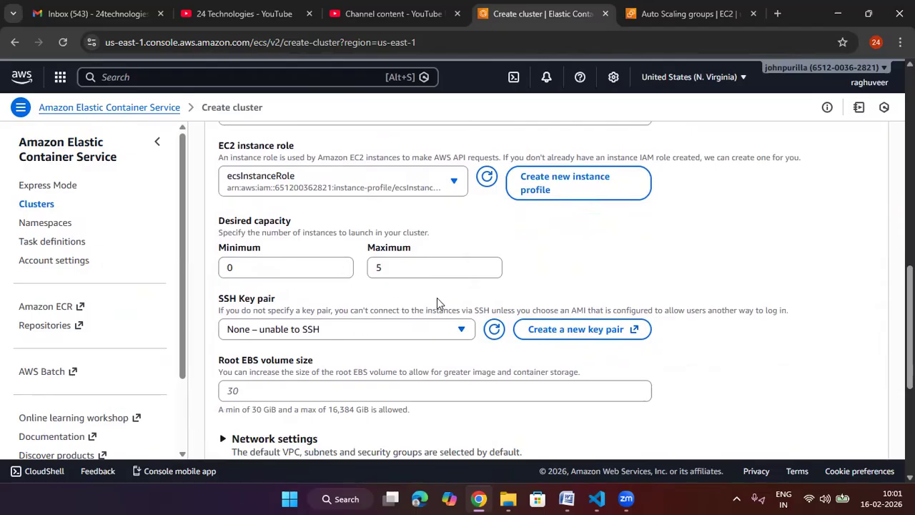
pyautogui.scroll(1, 437, 300)
pyautogui.moveTo(390, 336); pyautogui.dragTo(351, 336)
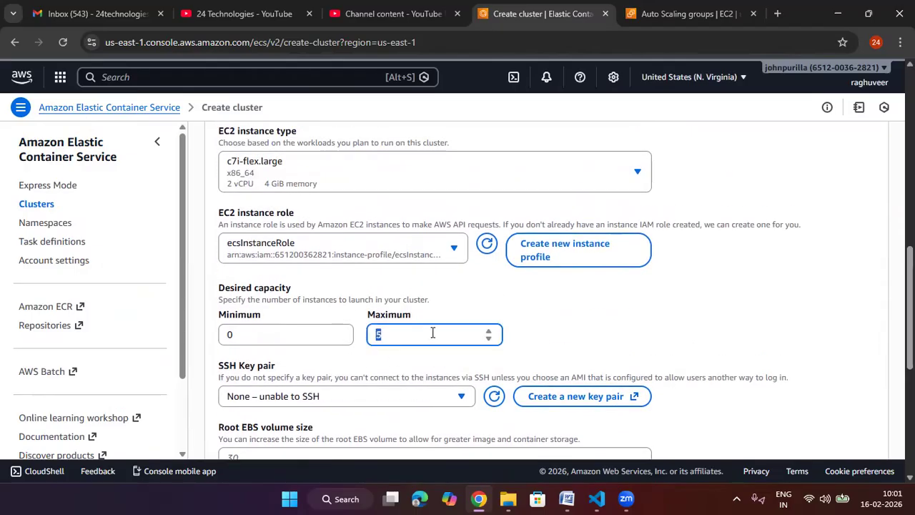
pyautogui.click(620, 314)
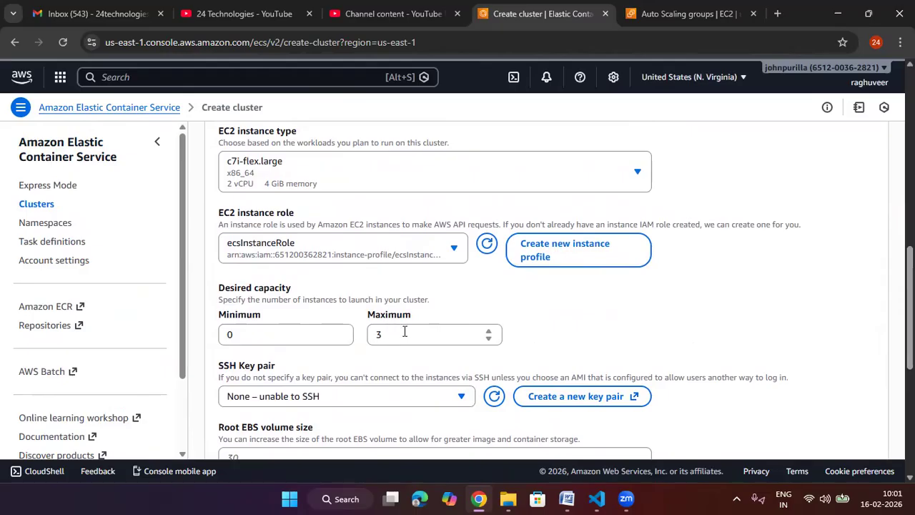
# Filter the EC2 instance types for t3 and select t3.micro for the cluster
pyautogui.scroll(2, 404, 331)
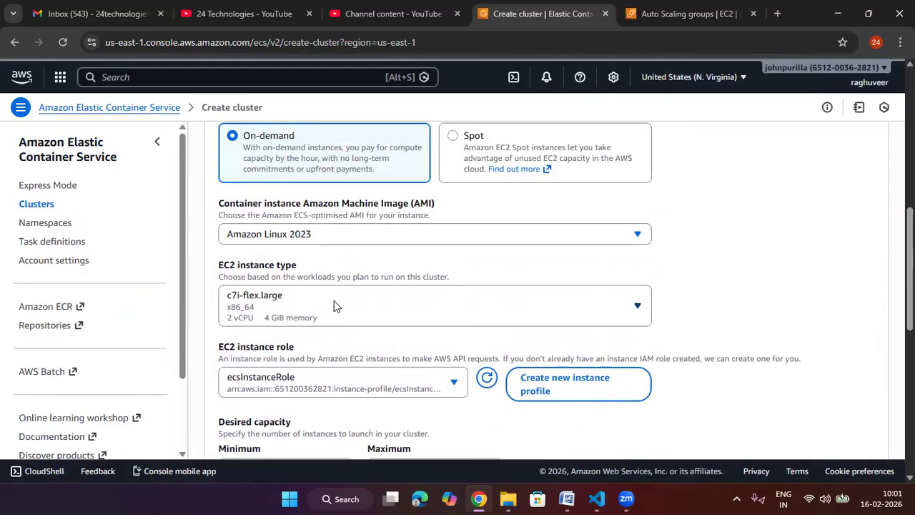
pyautogui.click(343, 302)
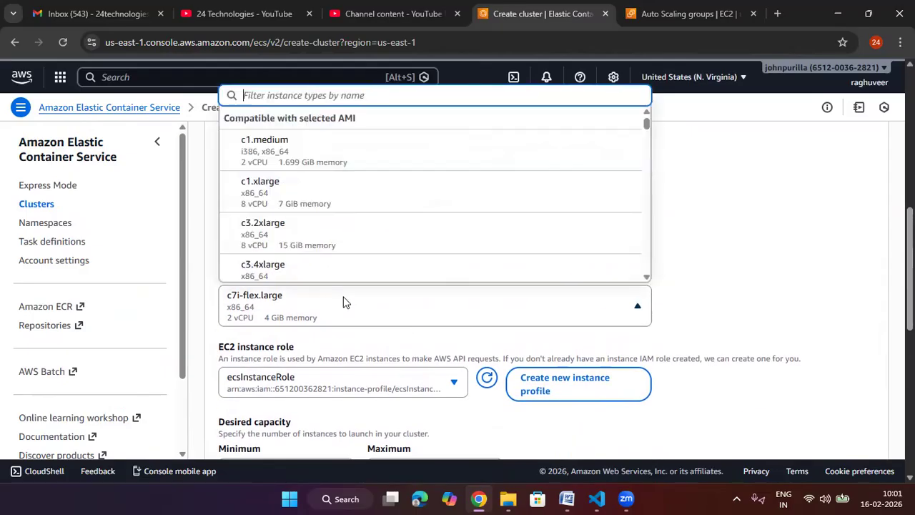
pyautogui.write('t')
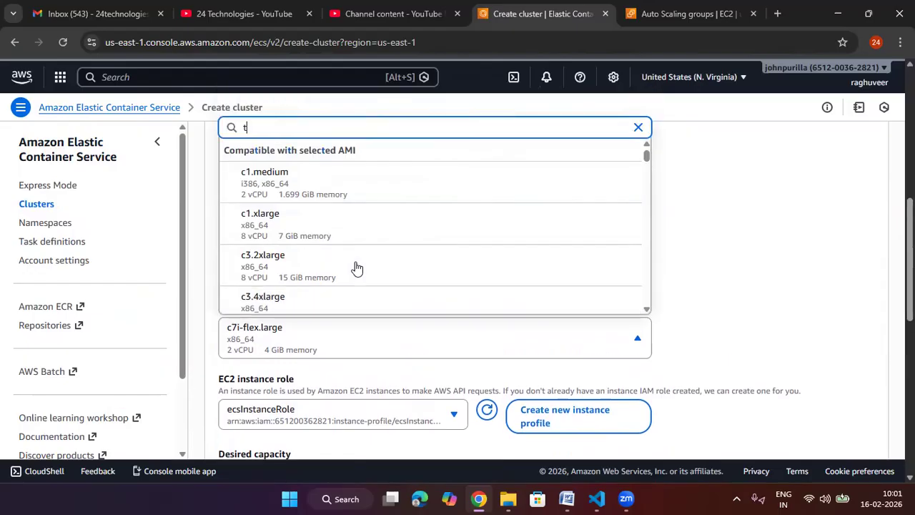
pyautogui.write('3')
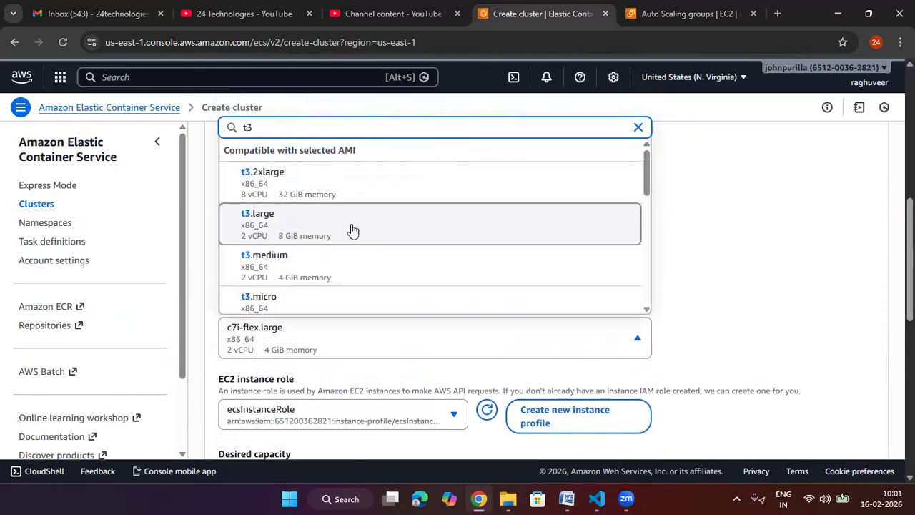
pyautogui.click(343, 304)
pyautogui.scroll(-2, 747, 270)
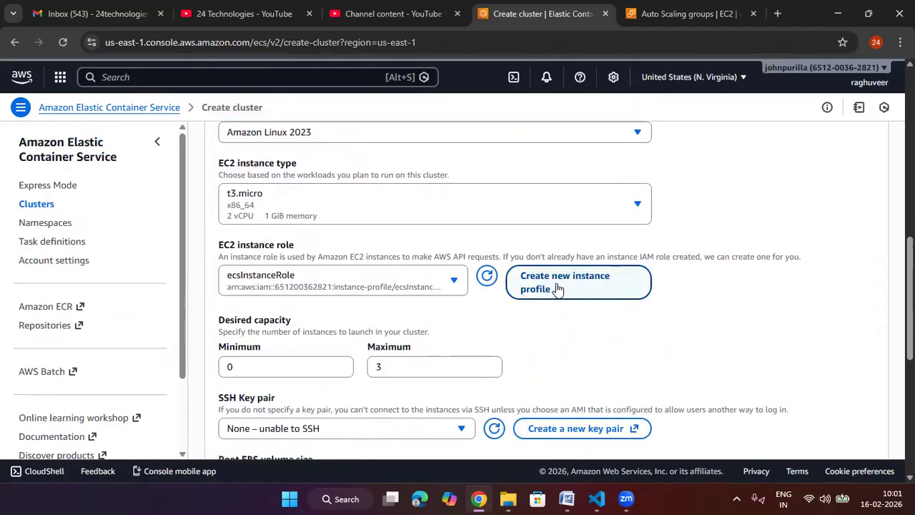
# Set the root EBS volume size to 30 GiB for the cluster's instances
pyautogui.scroll(-1, 565, 300)
pyautogui.scroll(-1, 506, 334)
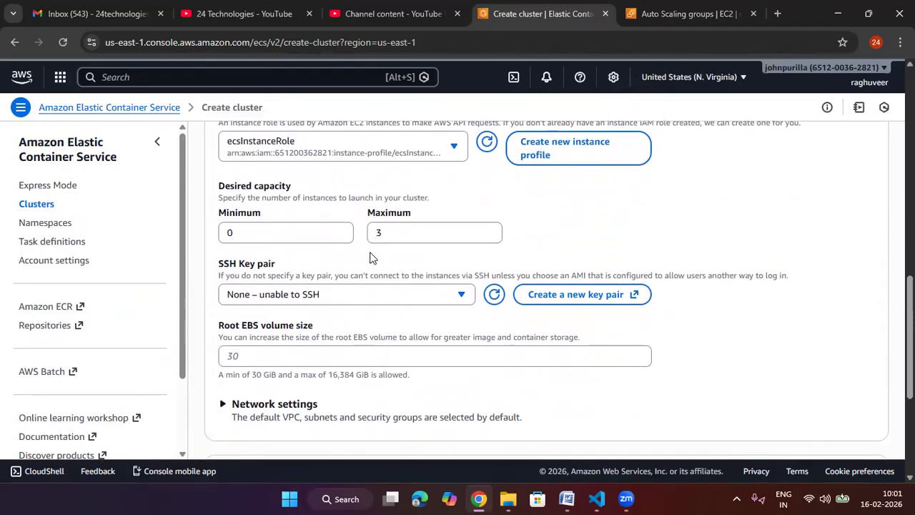
pyautogui.scroll(-1, 384, 281)
pyautogui.click(257, 286)
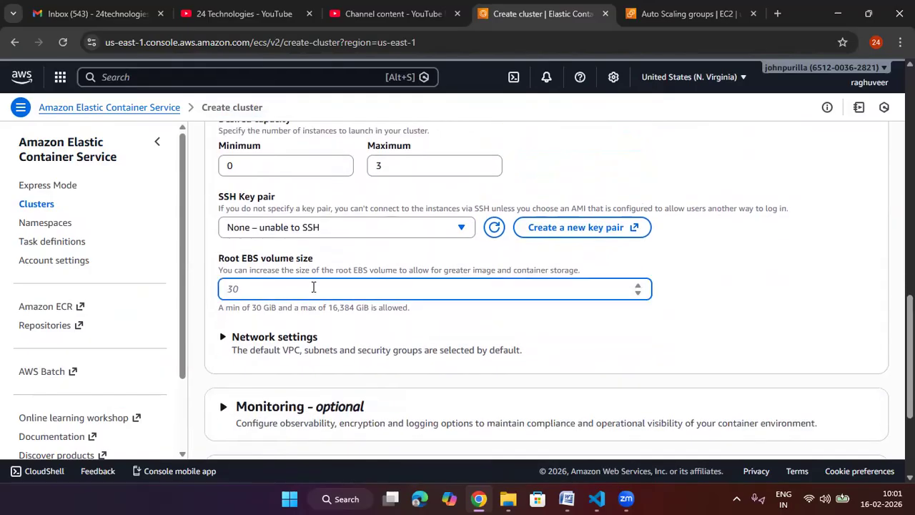
pyautogui.click(710, 316)
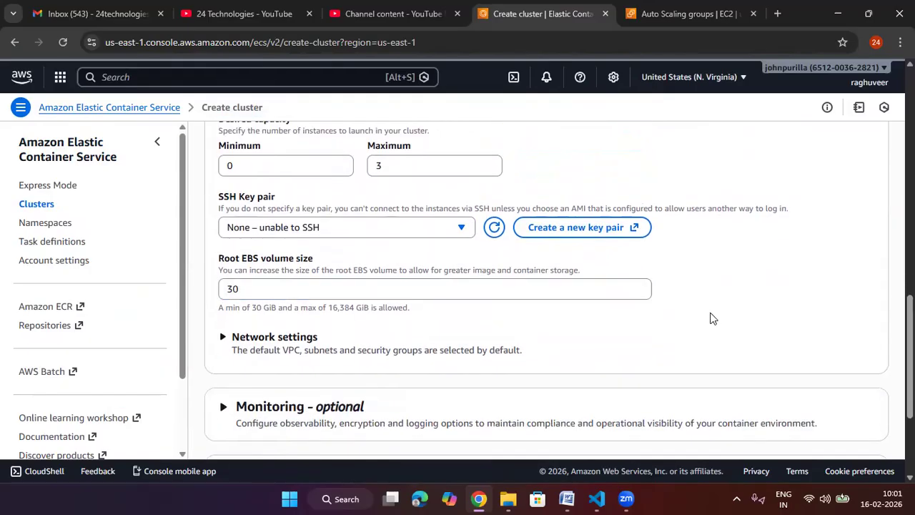
pyautogui.scroll(-1, 711, 317)
pyautogui.scroll(-1, 499, 348)
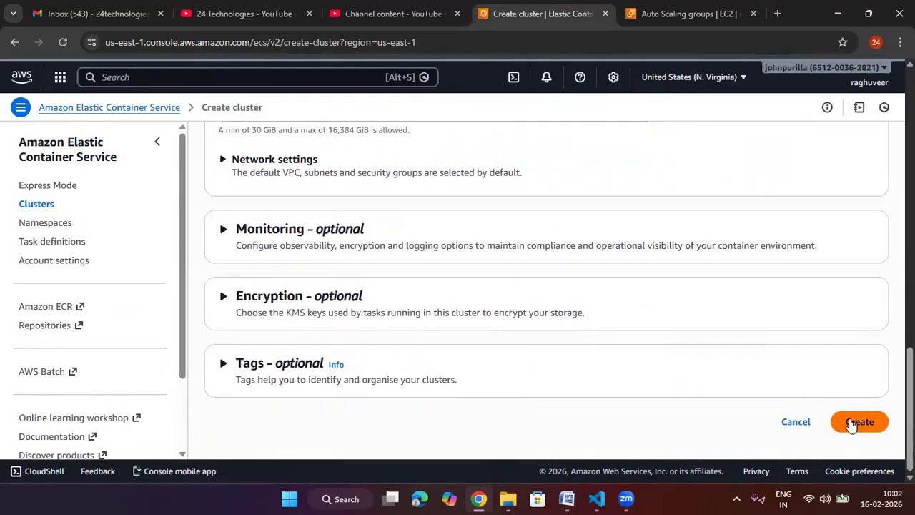
# Create the cluster, dismiss the creation notice and open the new cluster's details
pyautogui.click(849, 420)
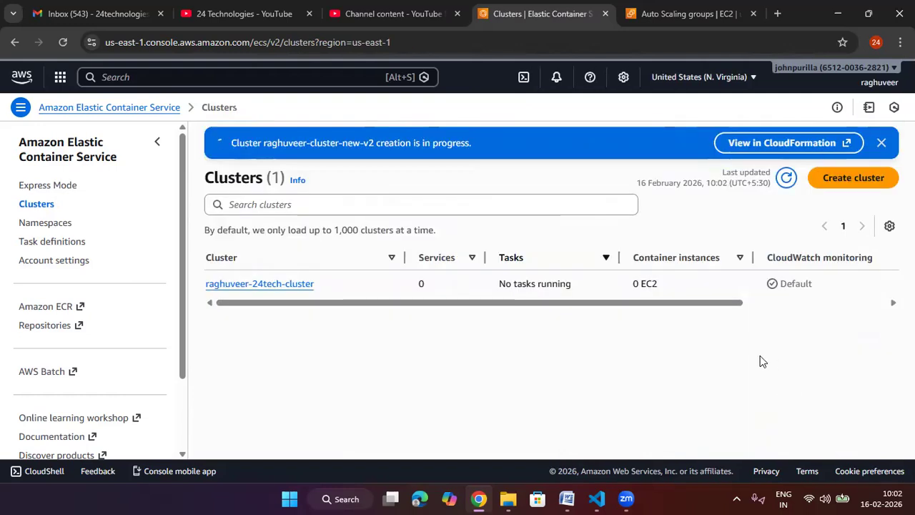
pyautogui.click(881, 143)
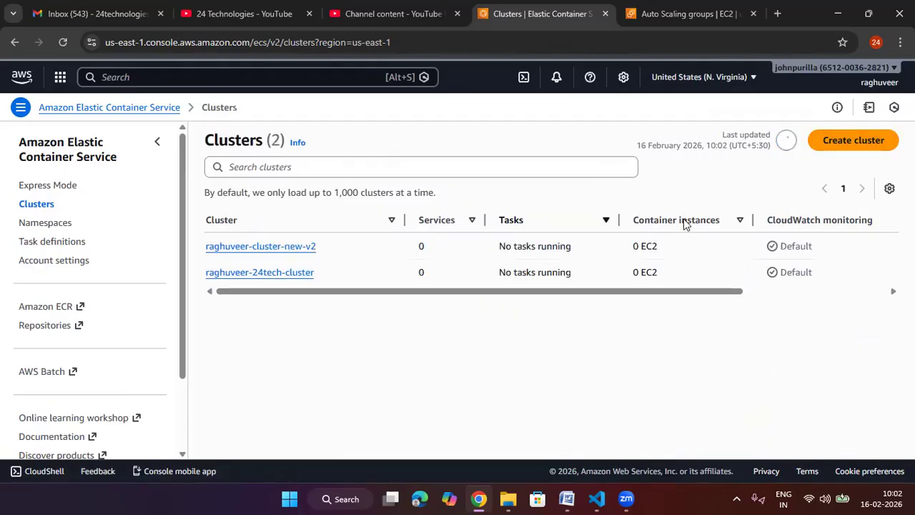
pyautogui.click(303, 247)
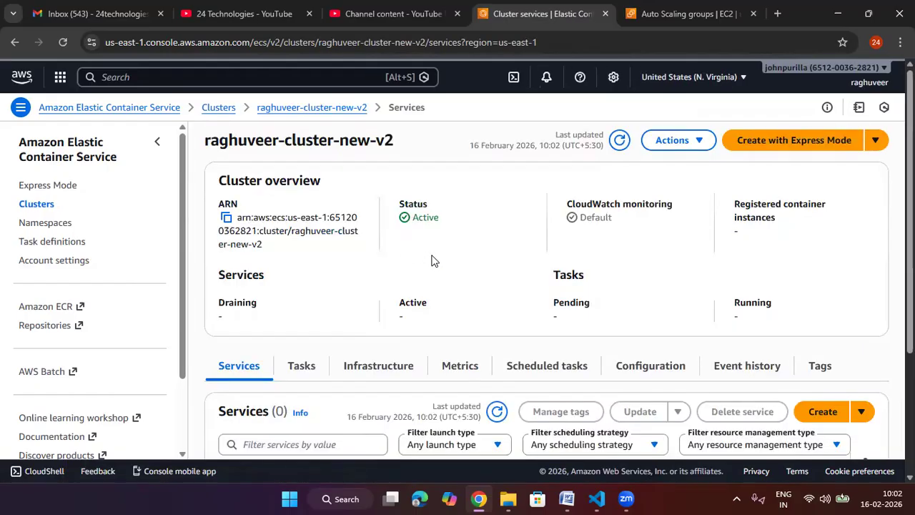
# Reload the EC2 Auto Scaling groups, open the new cluster's group and inspect its scaling limits and group size settings
pyautogui.click(648, 18)
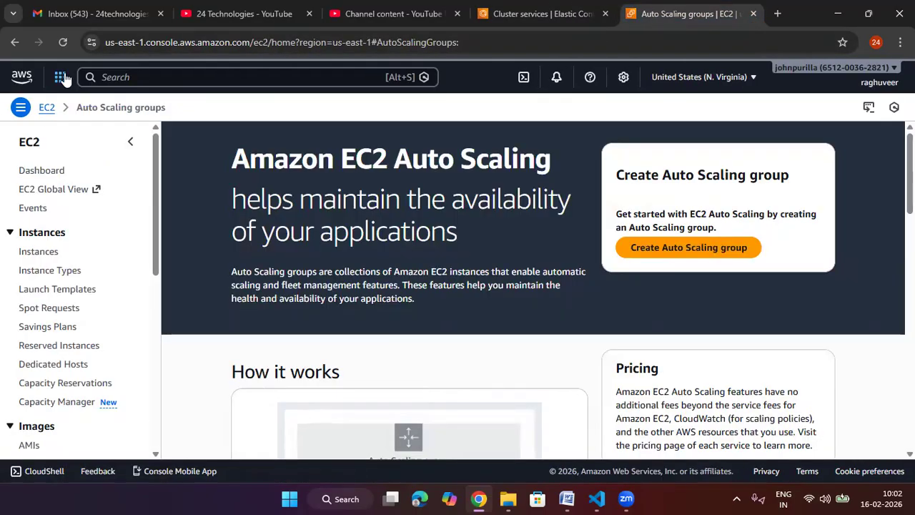
pyautogui.click(64, 45)
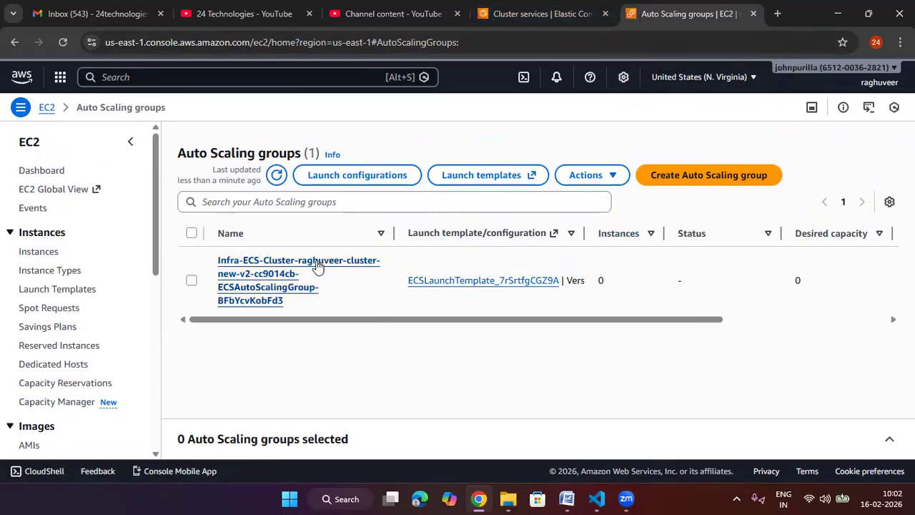
pyautogui.click(285, 277)
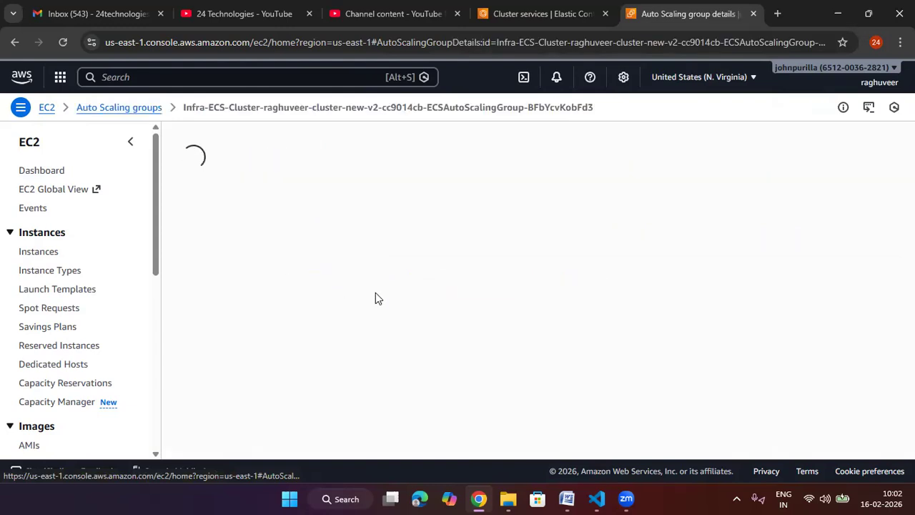
pyautogui.moveTo(400, 263); pyautogui.dragTo(367, 263)
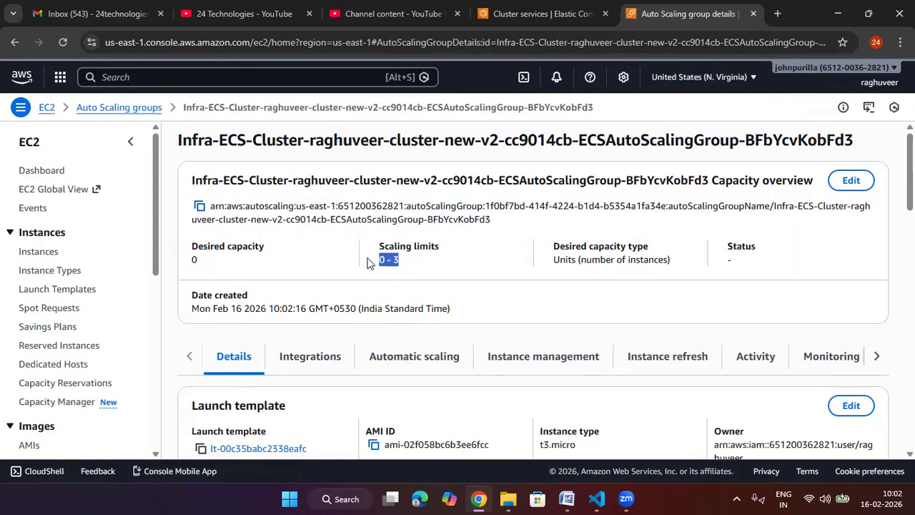
pyautogui.click(850, 180)
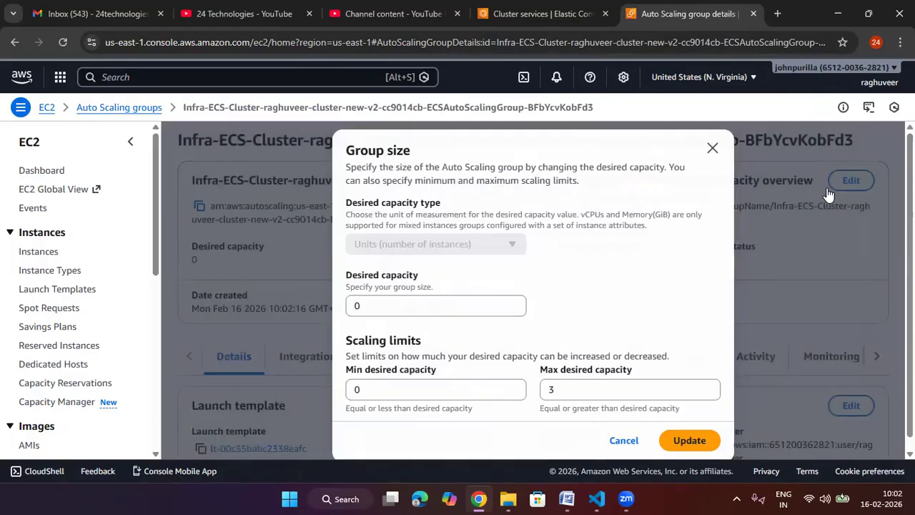
# Duplicate the Auto Scaling group's browser tab and show the EC2 instances list in the copy
pyautogui.rightClick(705, 15)
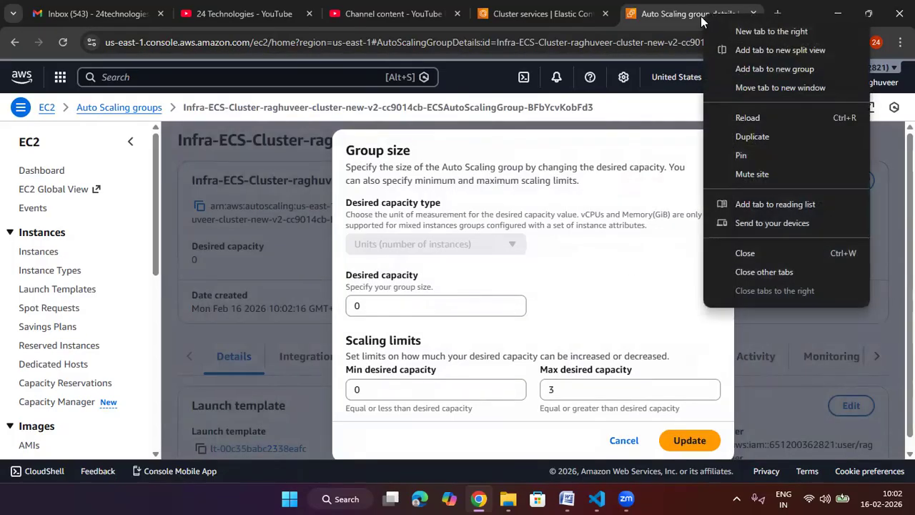
pyautogui.click(762, 135)
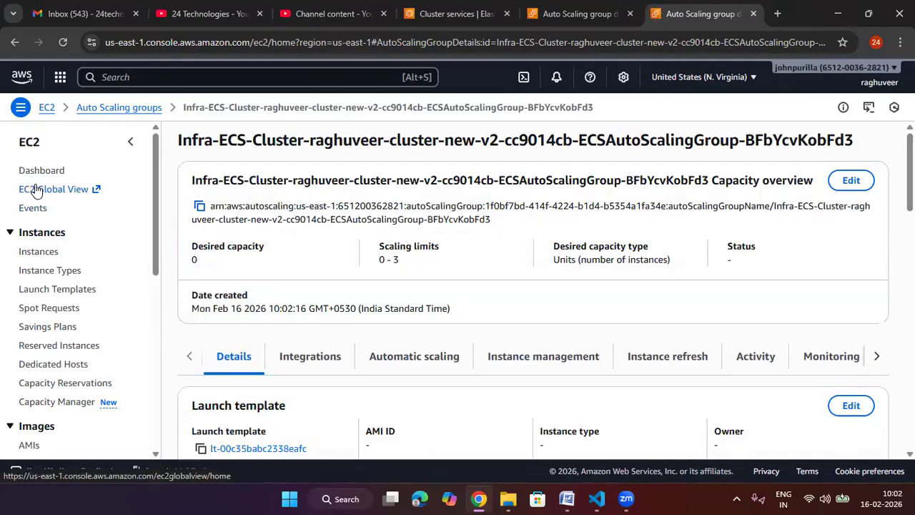
pyautogui.click(40, 254)
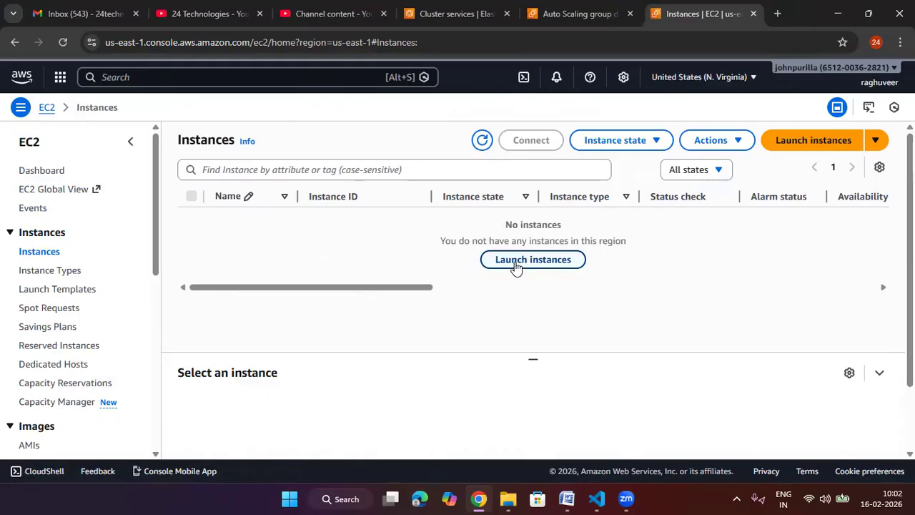
pyautogui.click(560, 15)
pyautogui.doubleClick(390, 302)
pyautogui.write('1')
pyautogui.click(713, 148)
# Examine the new cluster's infrastructure in ECS, including its capacity providers, the EC2 auto scaling type and the container instances
pyautogui.click(451, 12)
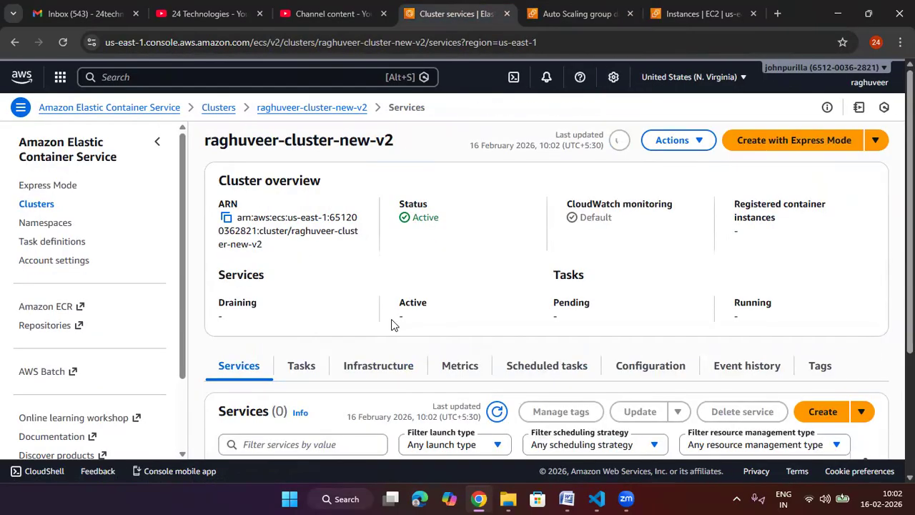
pyautogui.scroll(-2, 391, 324)
pyautogui.click(393, 235)
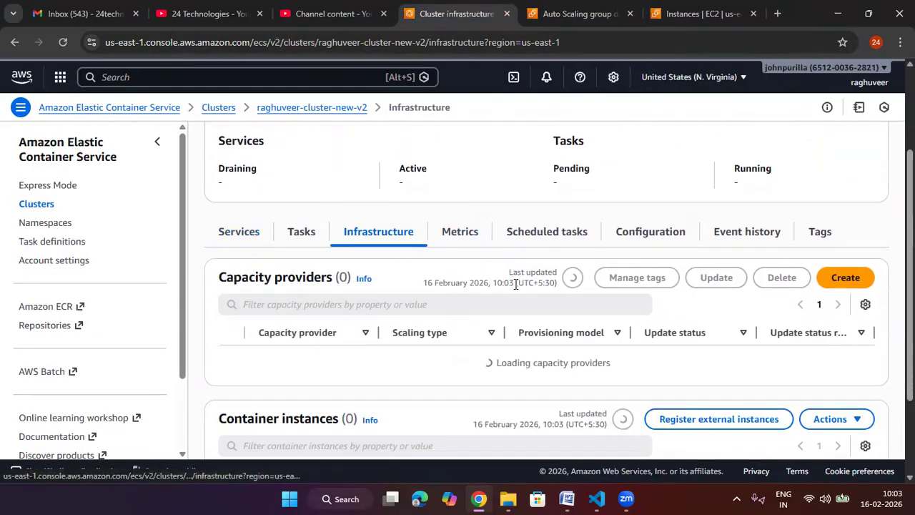
pyautogui.scroll(-1, 515, 284)
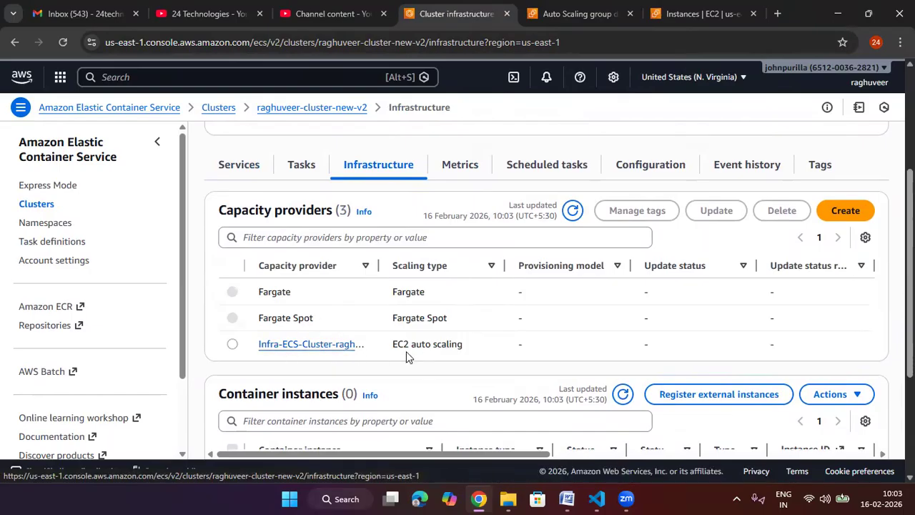
pyautogui.moveTo(479, 346); pyautogui.dragTo(393, 344)
pyautogui.scroll(-1, 459, 333)
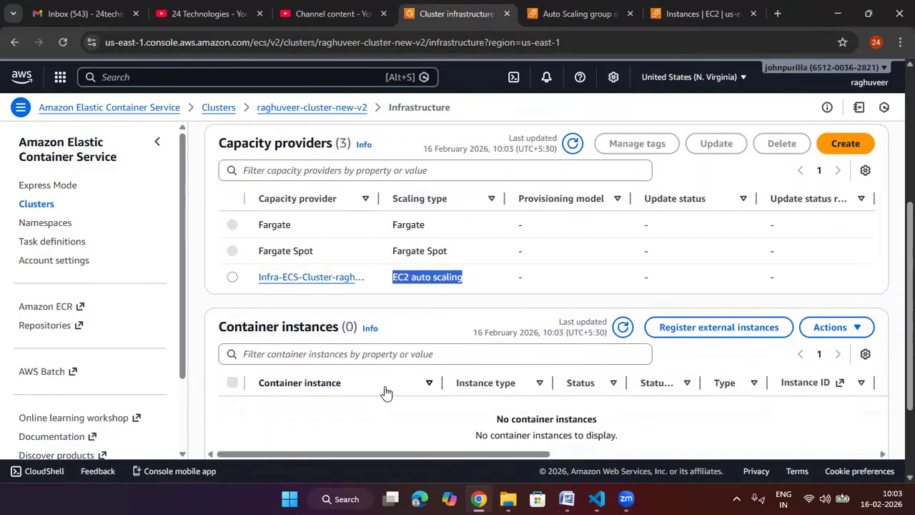
pyautogui.scroll(-1, 429, 384)
pyautogui.scroll(4, 431, 378)
pyautogui.scroll(1, 431, 379)
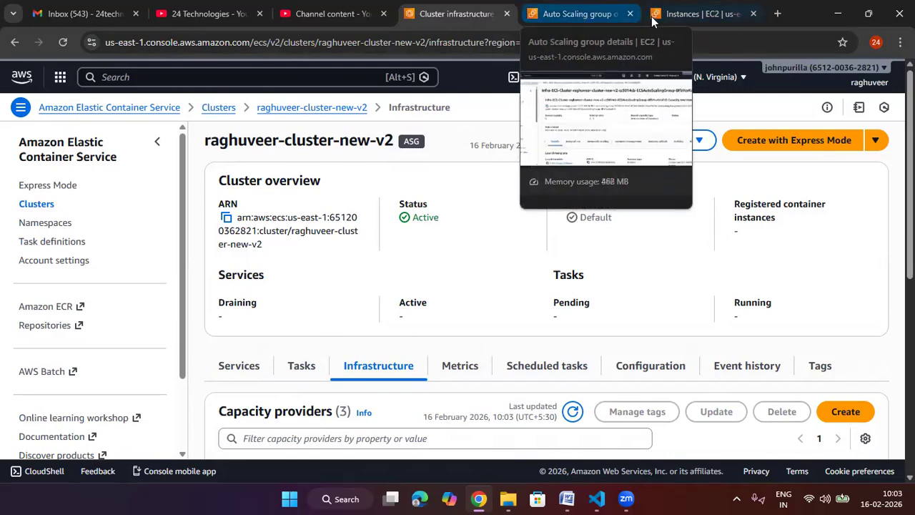
# Set the desired capacity of the cluster's Auto Scaling group to 1 and apply the update
pyautogui.click(604, 16)
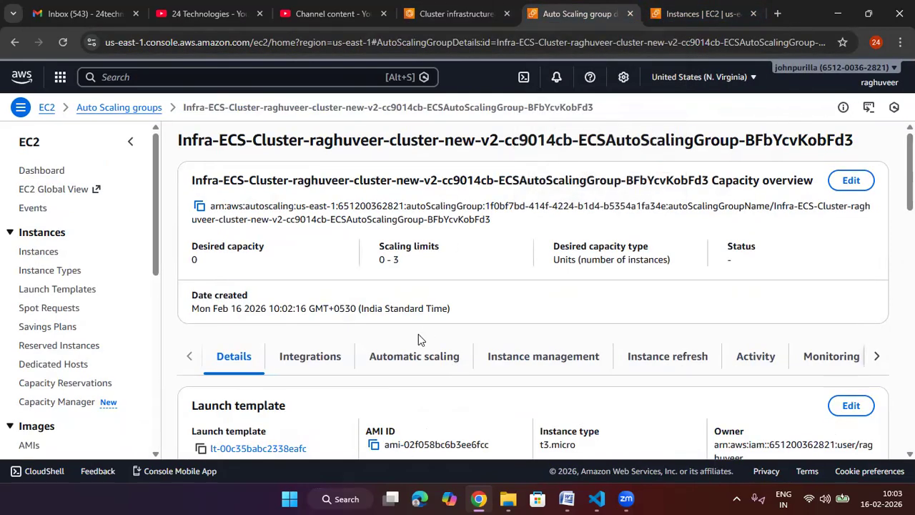
pyautogui.click(851, 180)
pyautogui.moveTo(405, 305); pyautogui.dragTo(314, 316)
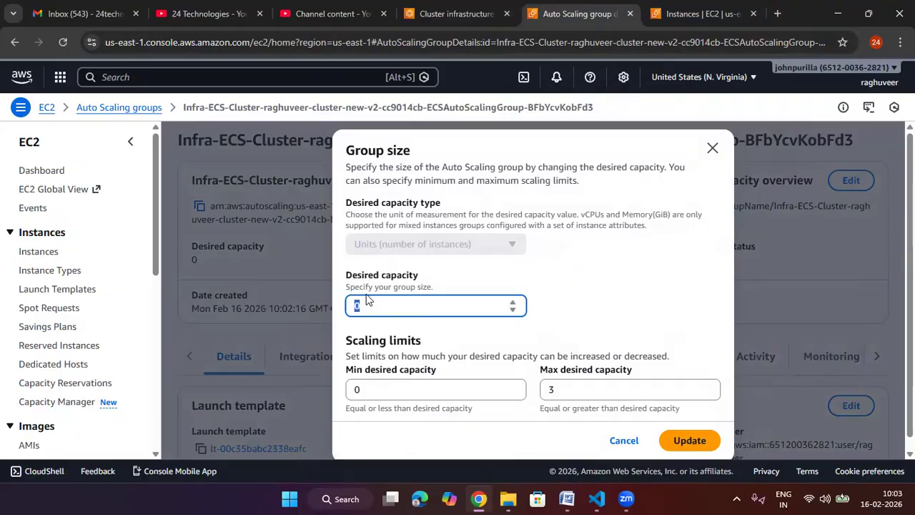
pyautogui.click(676, 441)
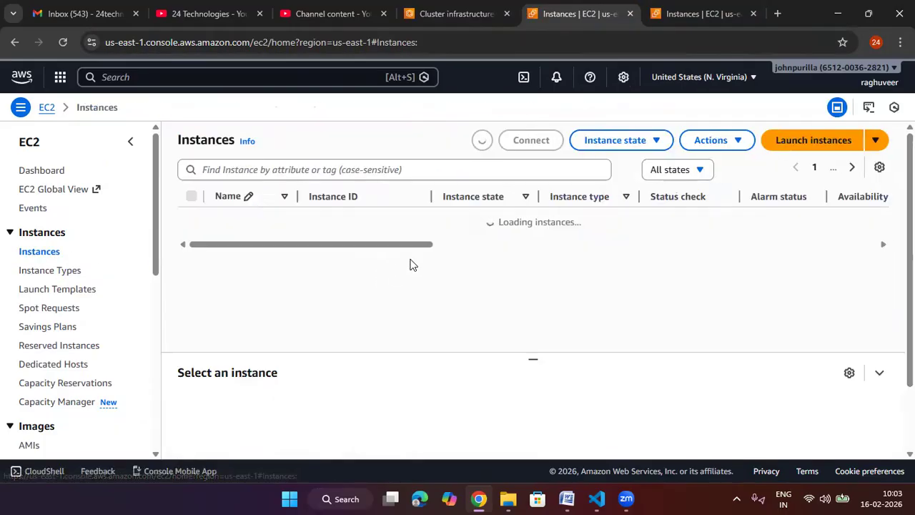
# Refresh the EC2 instances list to check whether the Auto Scaling group has launched an instance
pyautogui.click(481, 140)
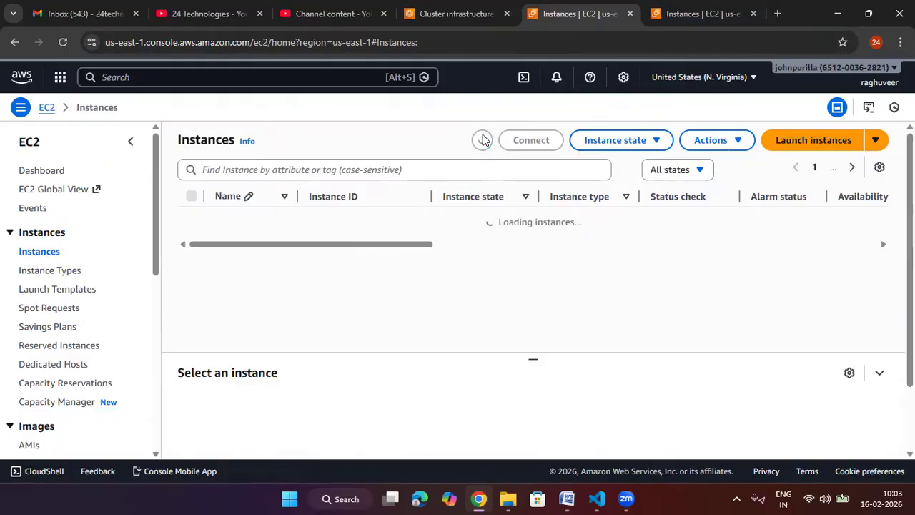
pyautogui.click(481, 139)
pyautogui.click(482, 139)
pyautogui.click(482, 139)
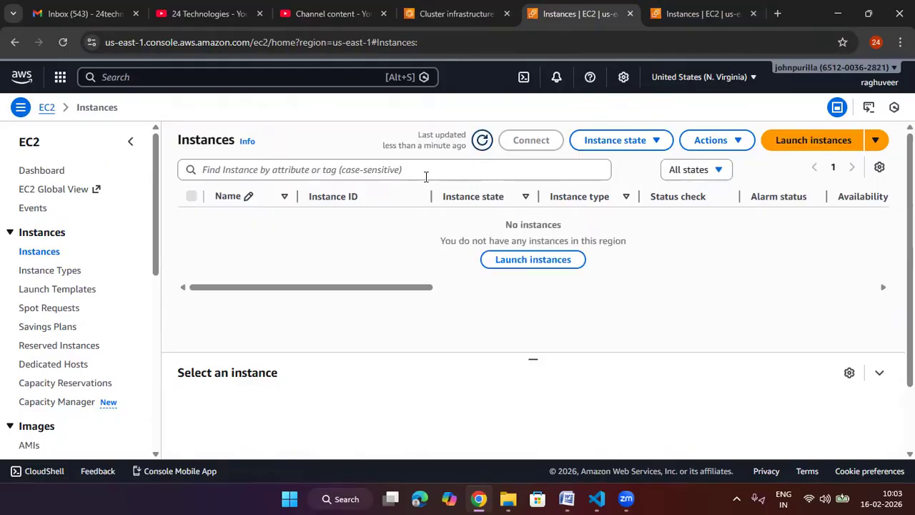
# Return to the Auto Scaling groups list and refresh it to check the group's instance count and status
pyautogui.scroll(-5, 98, 357)
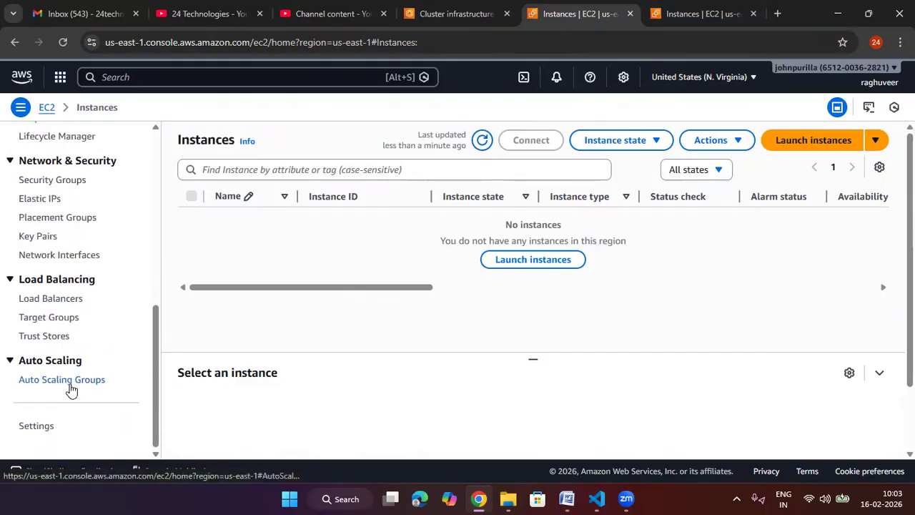
pyautogui.click(69, 384)
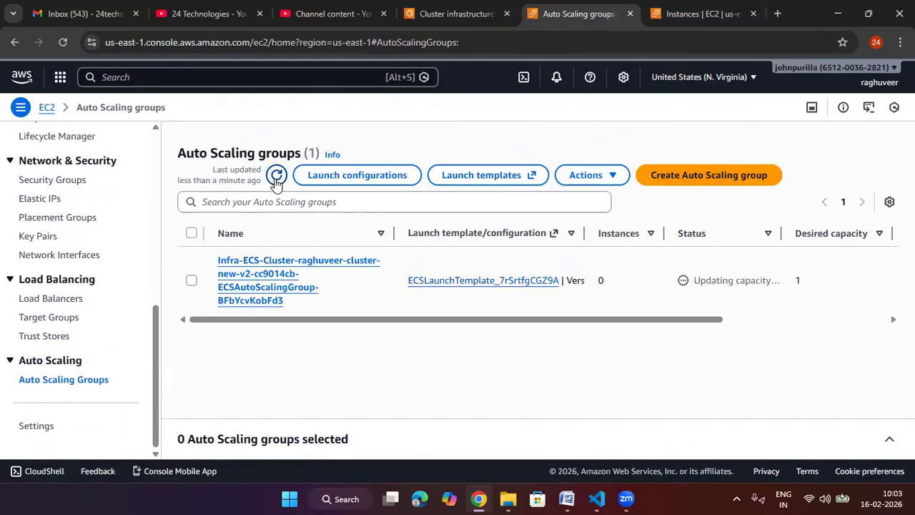
pyautogui.click(276, 178)
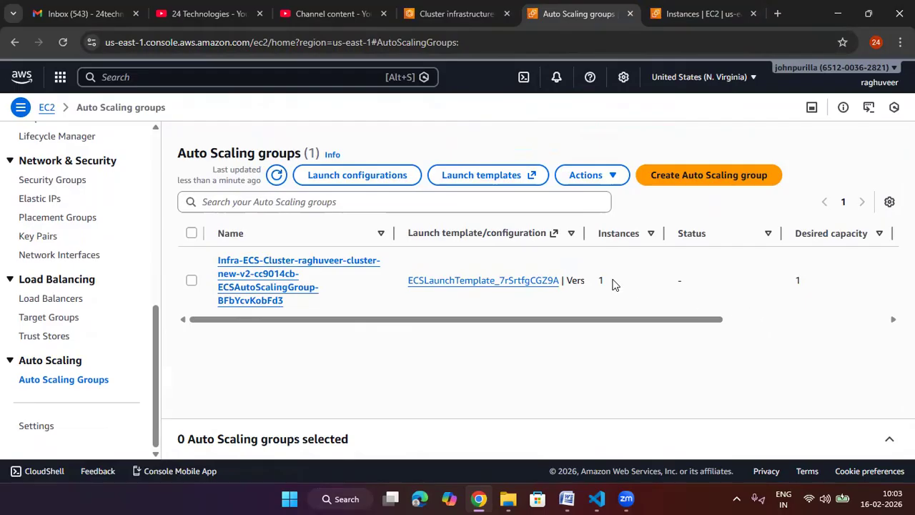
# Refresh the EC2 instances in the duplicated tab and compare them with the Auto Scaling group's instance count
pyautogui.hotkey('ctrl', 'Tab')
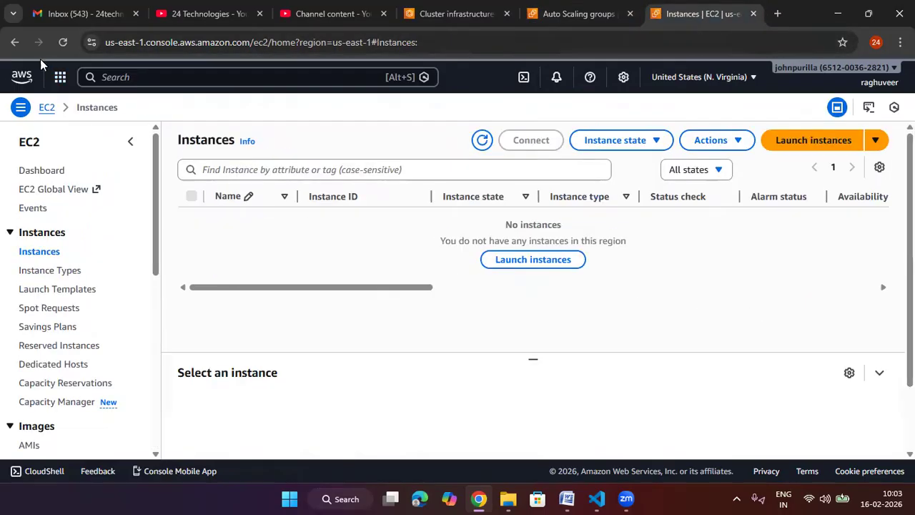
pyautogui.click(482, 140)
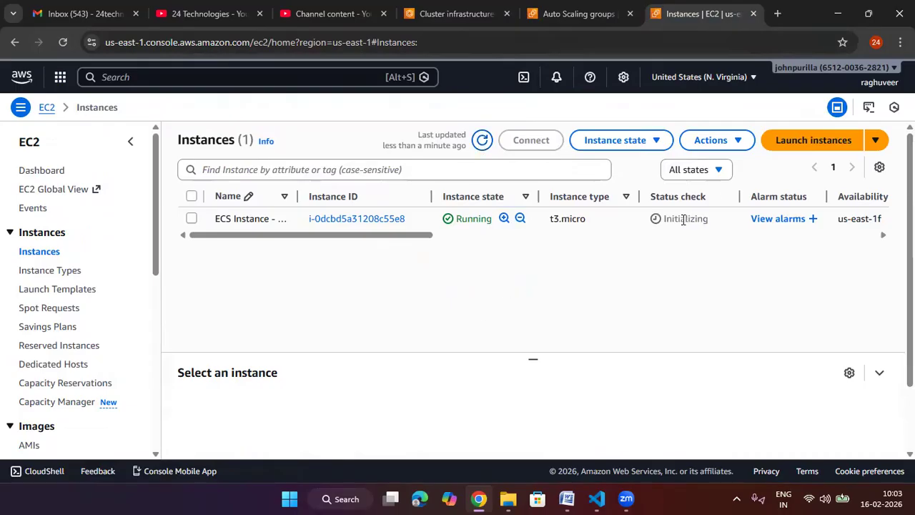
pyautogui.click(575, 13)
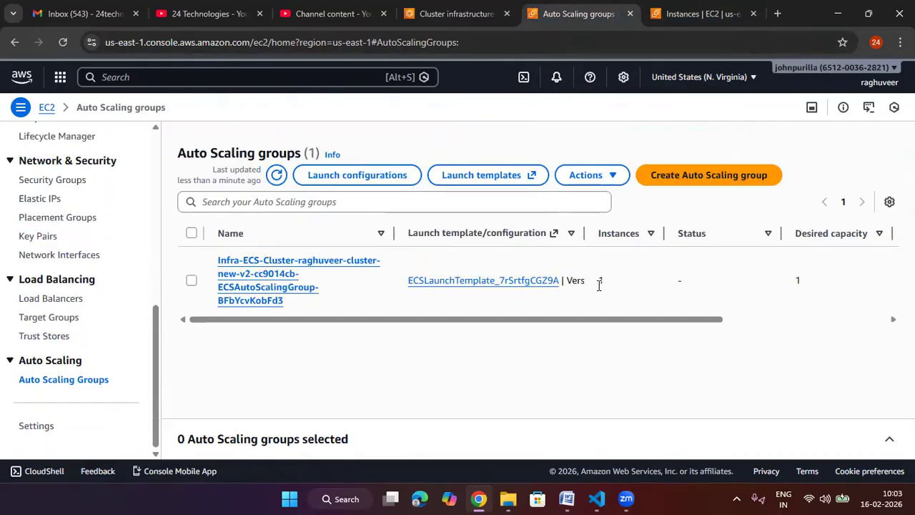
# Refresh the container instances in the ECS cluster's infrastructure and compare them with the EC2 instances list
pyautogui.click(445, 17)
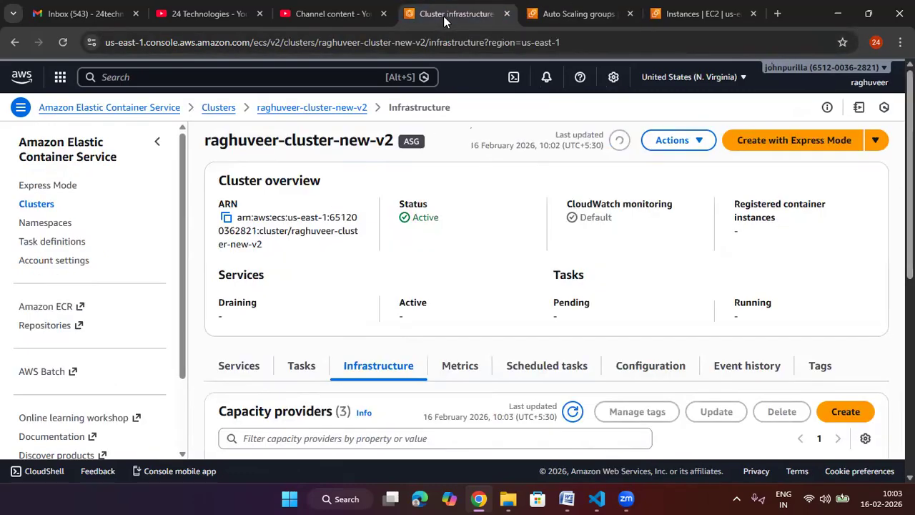
pyautogui.scroll(-5, 443, 353)
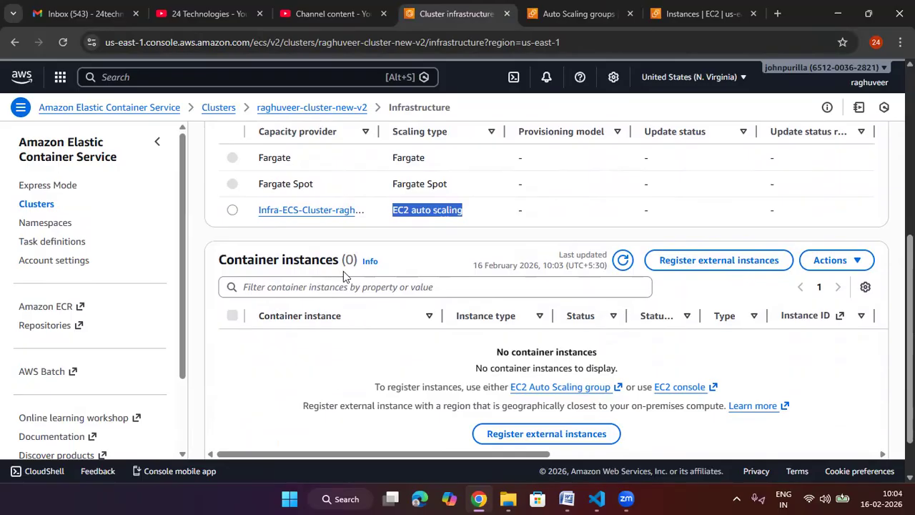
pyautogui.click(625, 261)
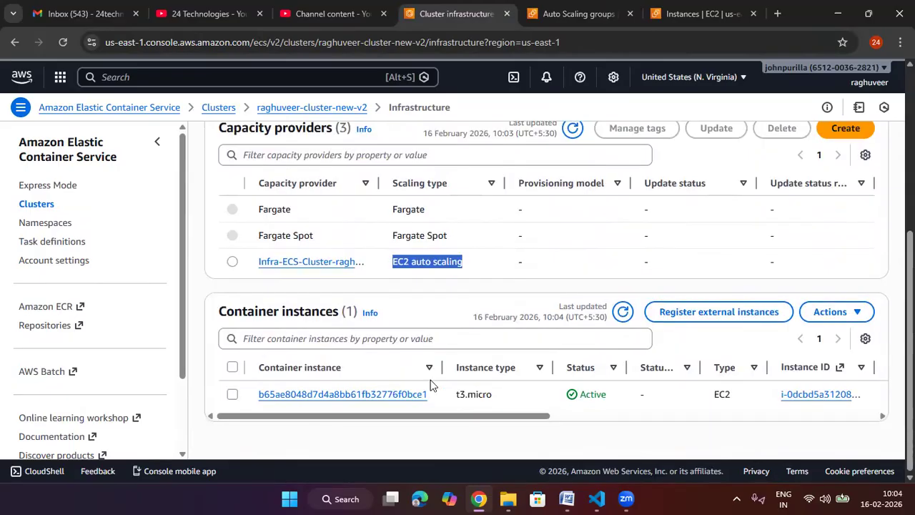
pyautogui.click(697, 13)
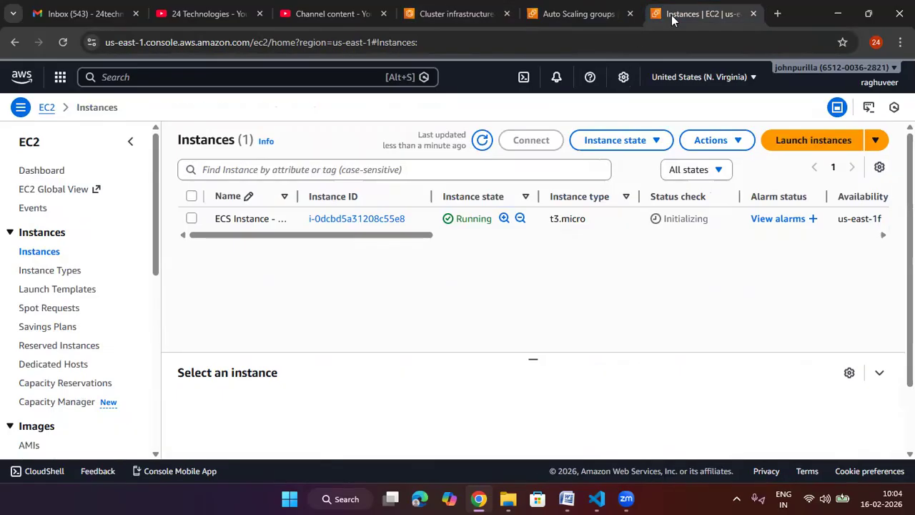
# Refresh the EC2 instances list, return to the ECS cluster's infrastructure, and examine the actions available for its registered container instance
pyautogui.click(482, 141)
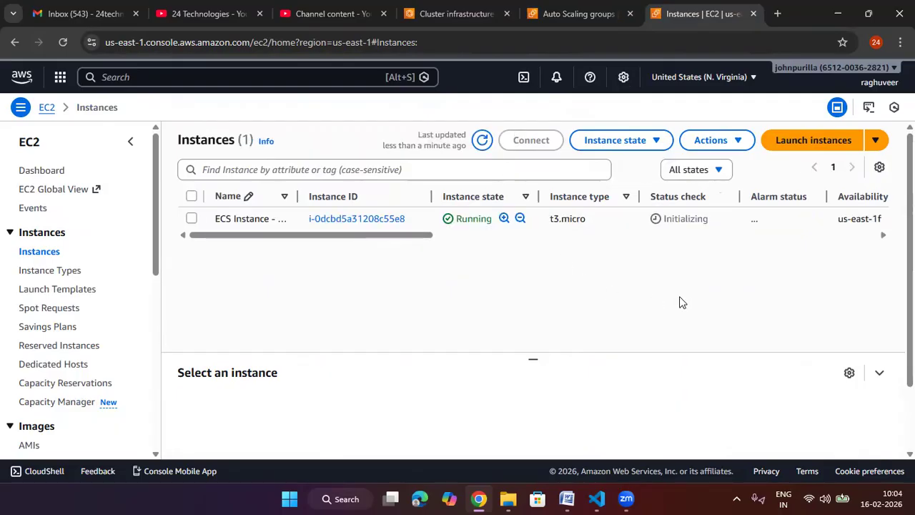
pyautogui.click(458, 14)
pyautogui.moveTo(541, 418); pyautogui.dragTo(643, 419)
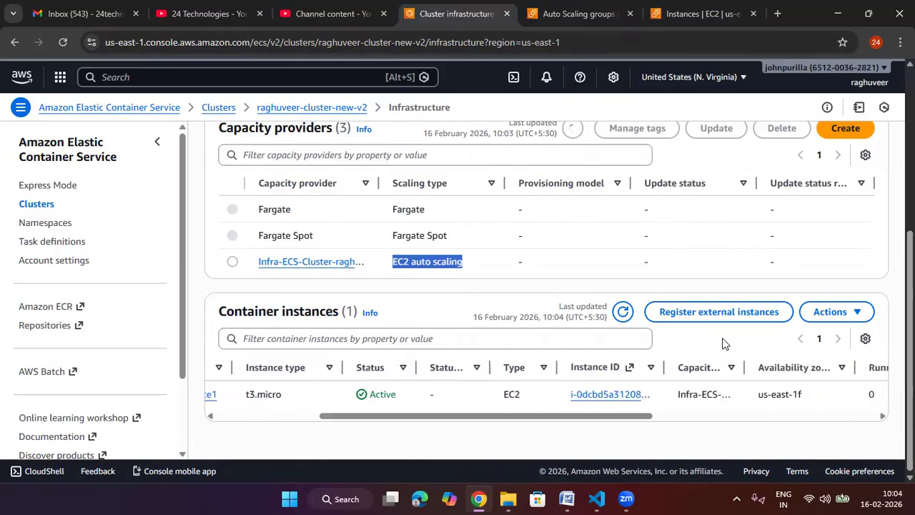
pyautogui.click(832, 314)
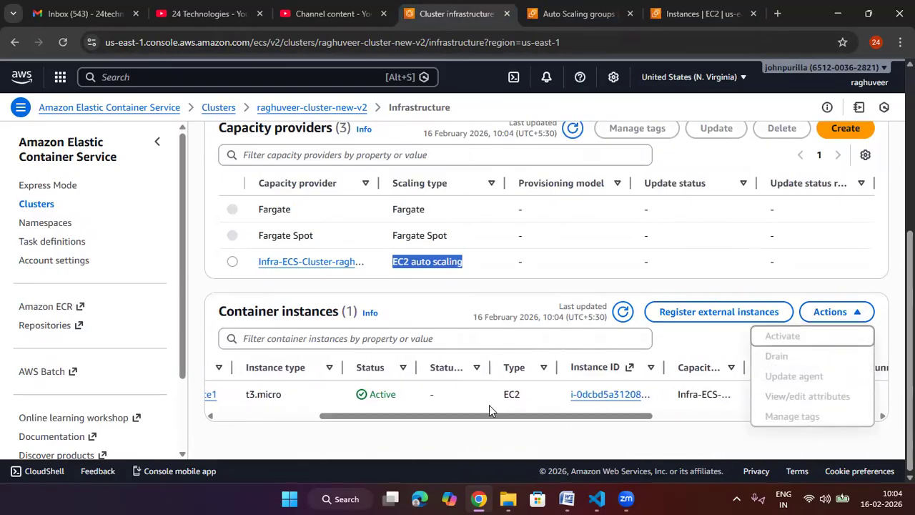
pyautogui.moveTo(476, 416); pyautogui.dragTo(226, 419)
pyautogui.click(232, 395)
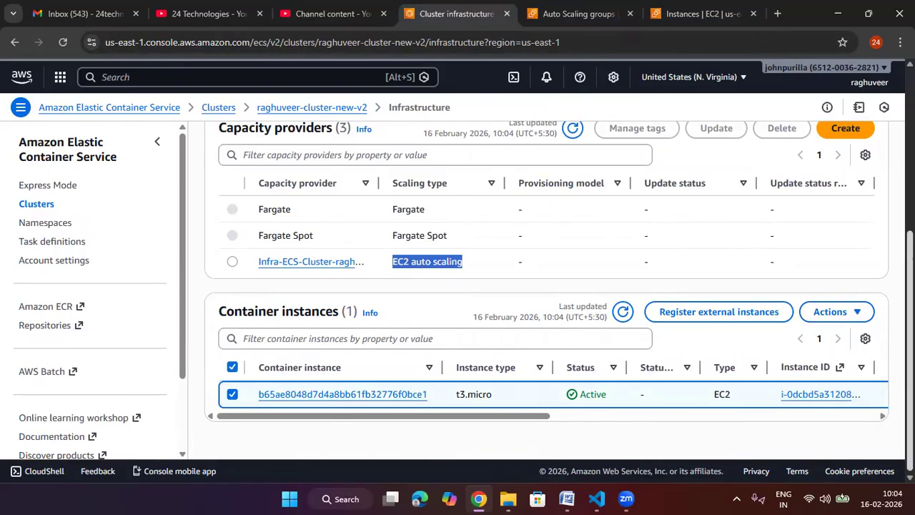
pyautogui.click(854, 312)
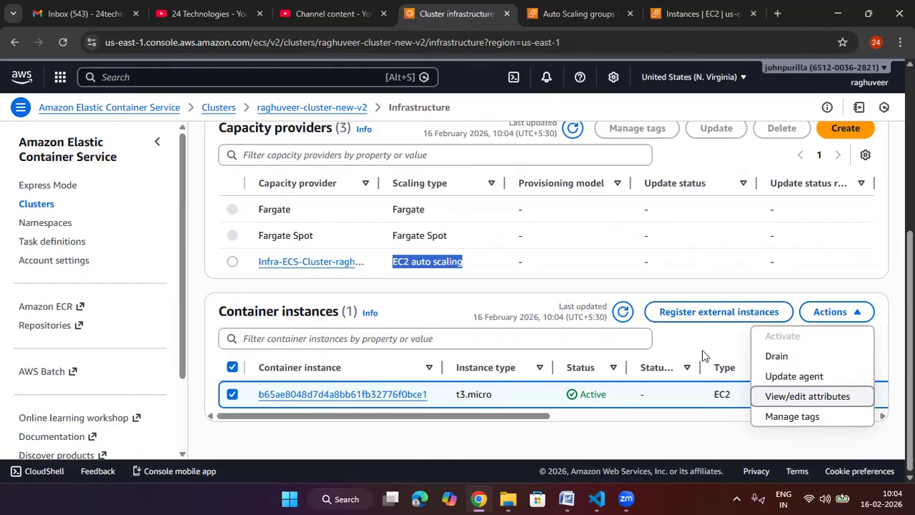
# Examine the settings for registering external instances, including the instance role options, and close the dialog without generating a command
pyautogui.click(676, 312)
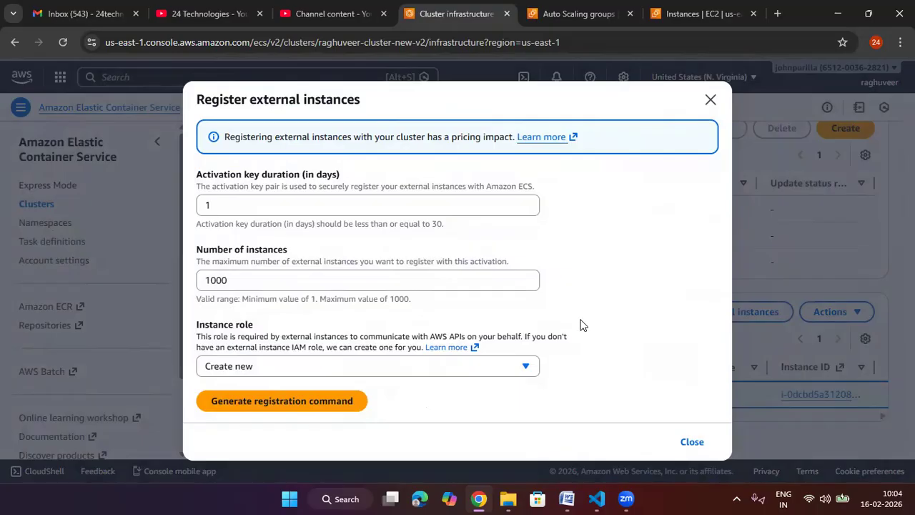
pyautogui.click(383, 372)
pyautogui.click(672, 357)
pyautogui.click(709, 99)
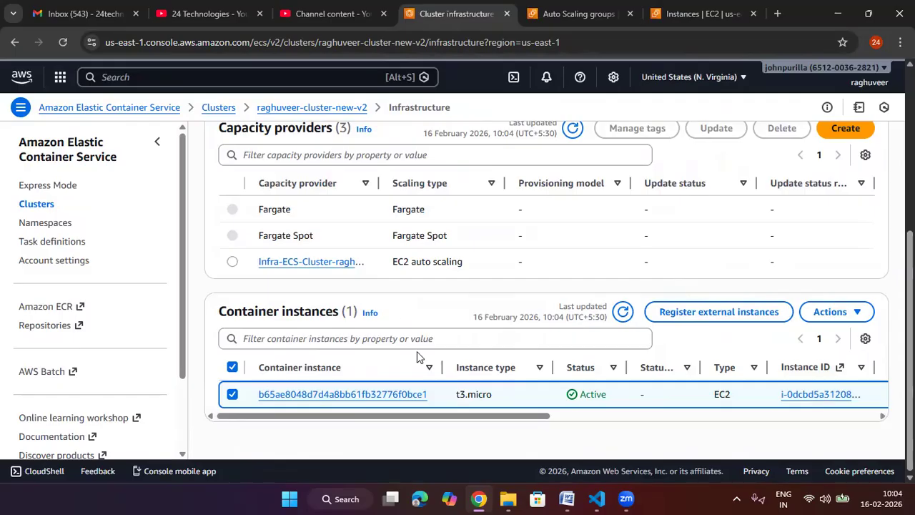
# Review the container instances section, the capacity providers, and the cluster overview on the cluster's infrastructure page
pyautogui.moveTo(386, 314); pyautogui.dragTo(218, 316)
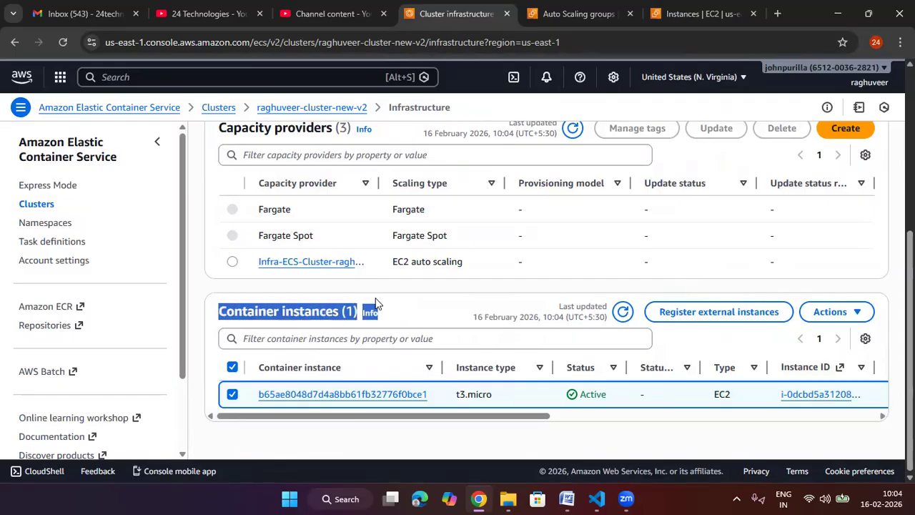
pyautogui.scroll(3, 218, 316)
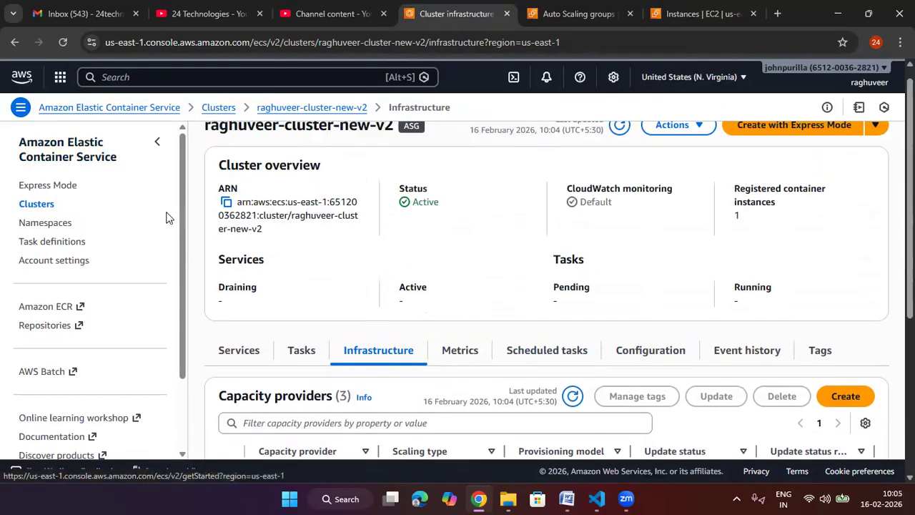
pyautogui.scroll(-1, 479, 374)
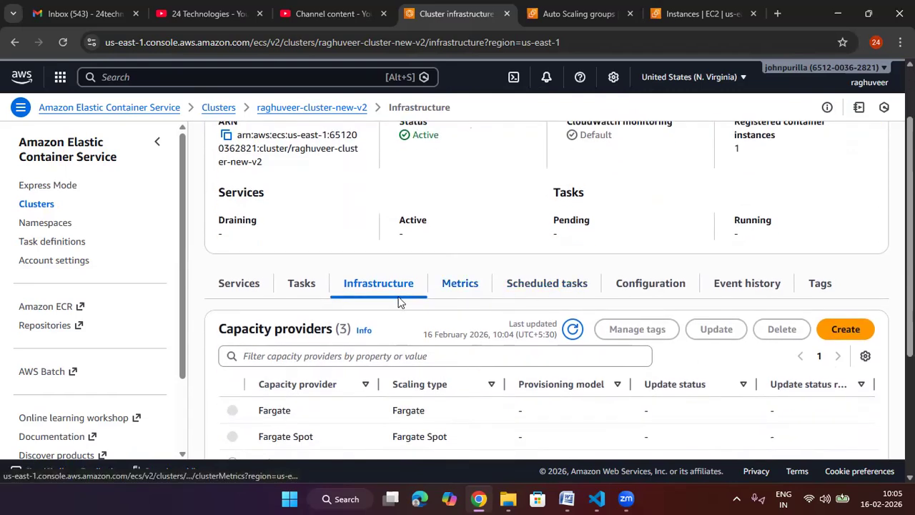
pyautogui.scroll(1, 248, 293)
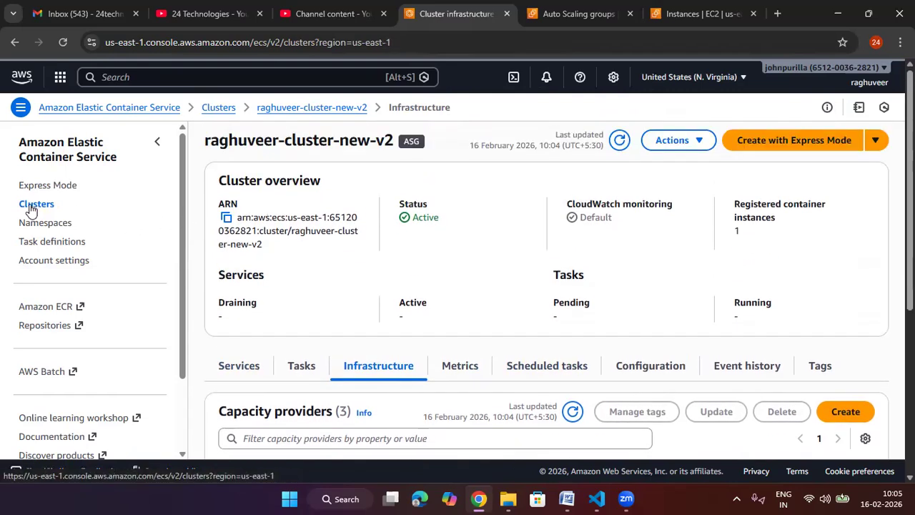
# Open the new cluster form and compare the Fargate and managed instances option with Fargate and Self-managed instances
pyautogui.click(30, 206)
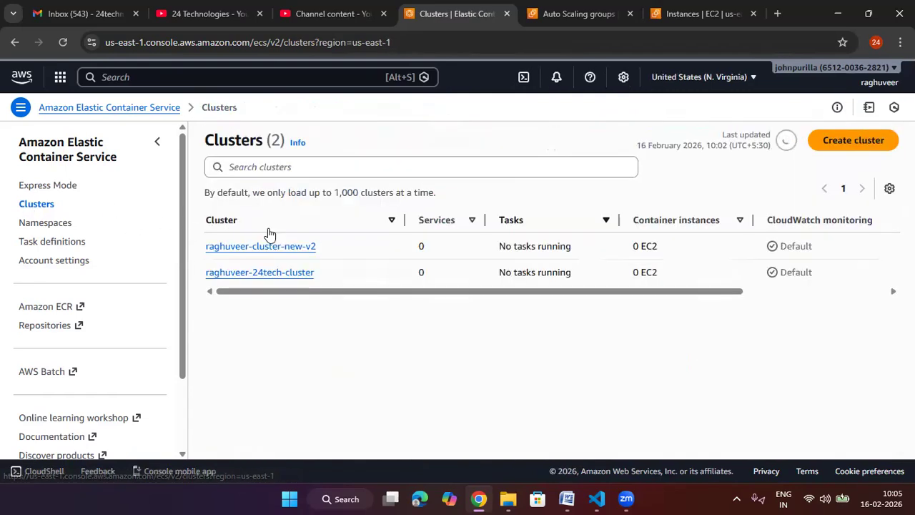
pyautogui.click(844, 139)
pyautogui.scroll(-3, 382, 350)
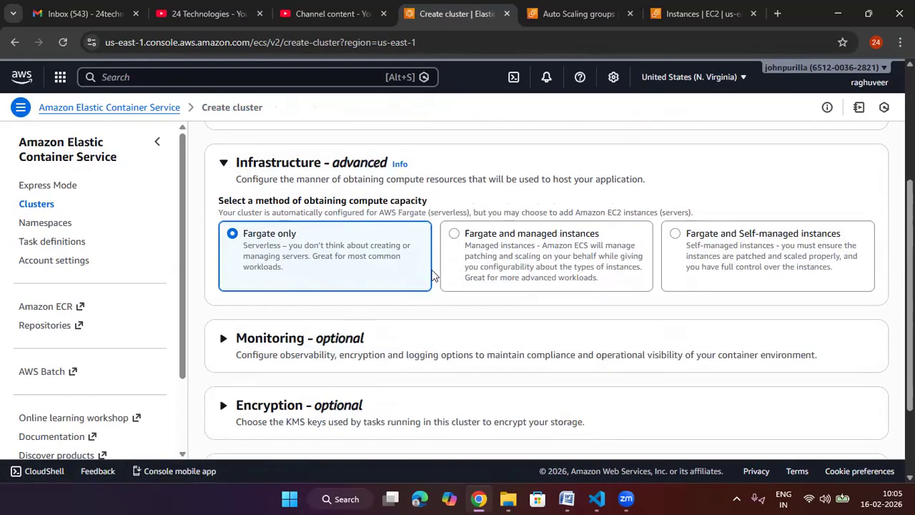
pyautogui.click(536, 238)
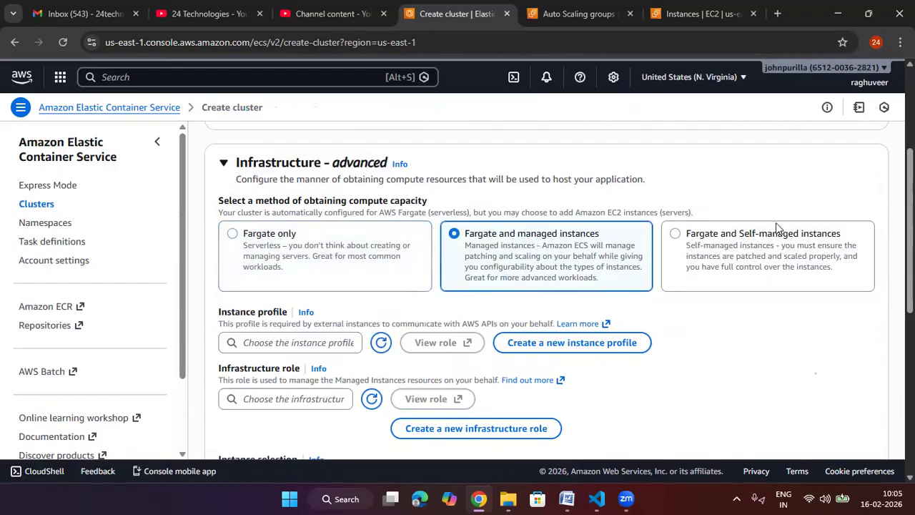
pyautogui.click(741, 240)
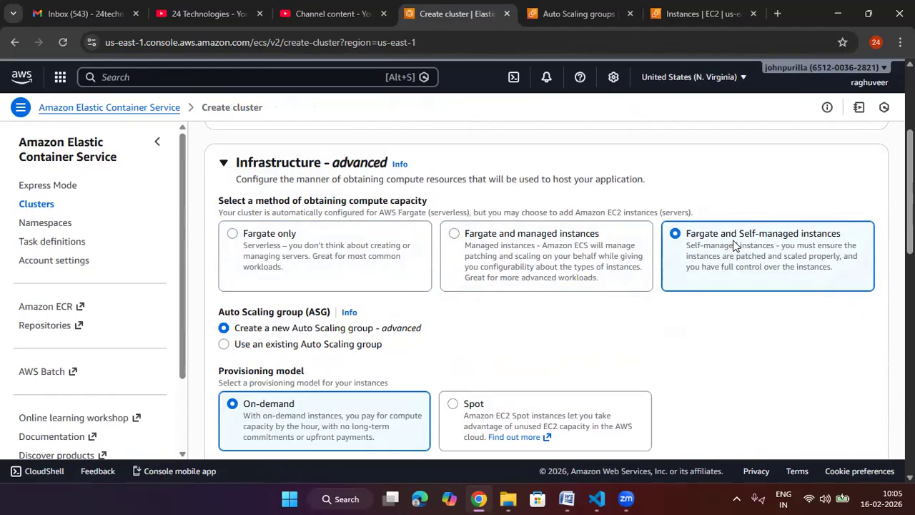
# Check the EC2 instances and Auto Scaling groups lists and return to the cluster creation form
pyautogui.click(674, 13)
pyautogui.click(577, 16)
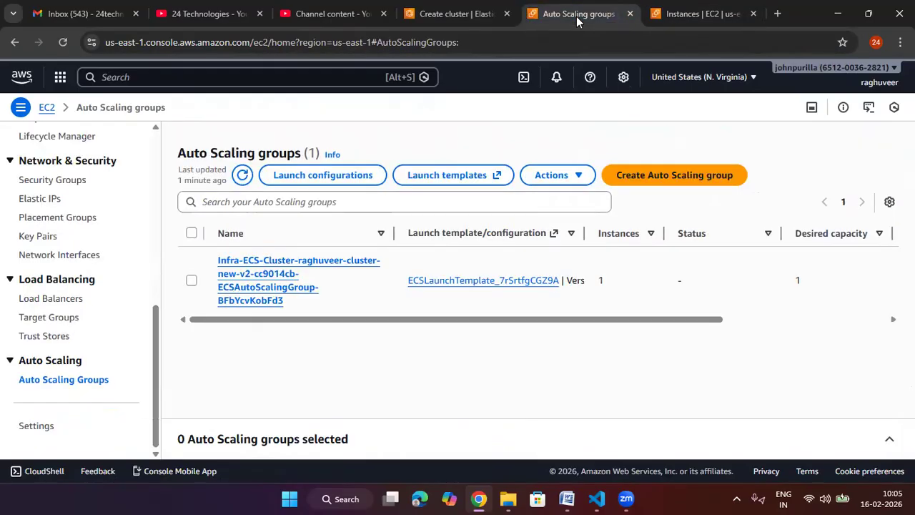
pyautogui.click(476, 15)
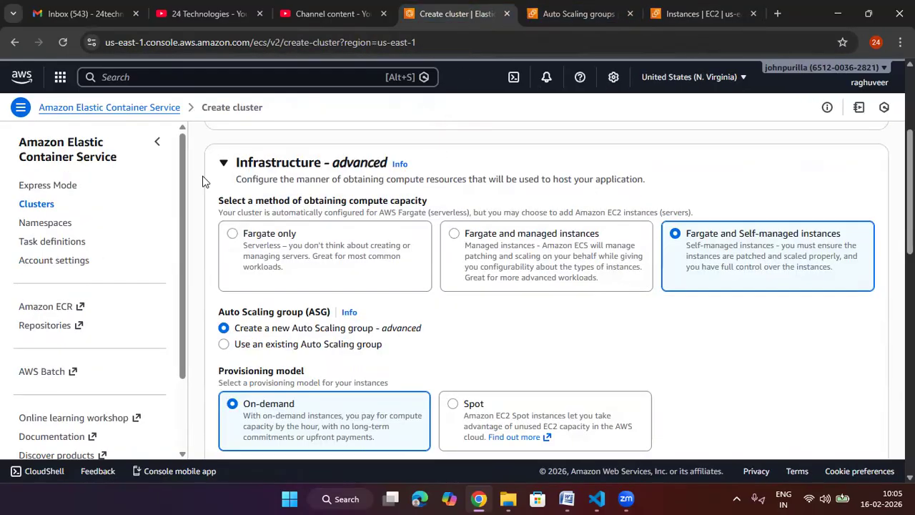
# Open the ECS cluster whose name ends in "cluster-new-v2" and delete it, entering the required confirmation phrase
pyautogui.click(30, 206)
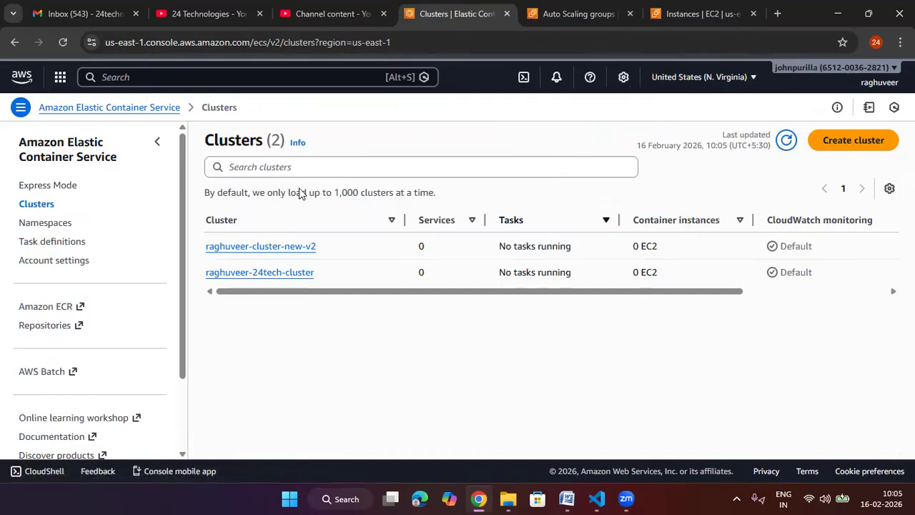
pyautogui.click(290, 247)
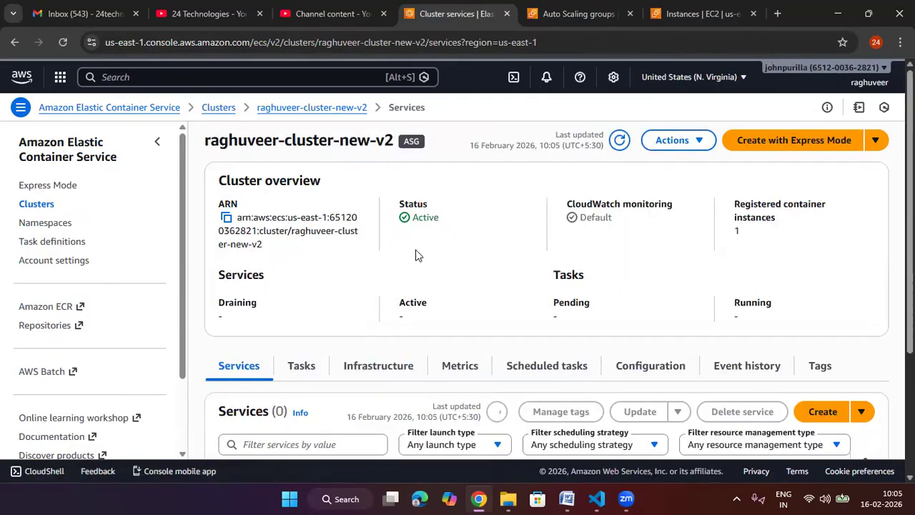
pyautogui.click(671, 140)
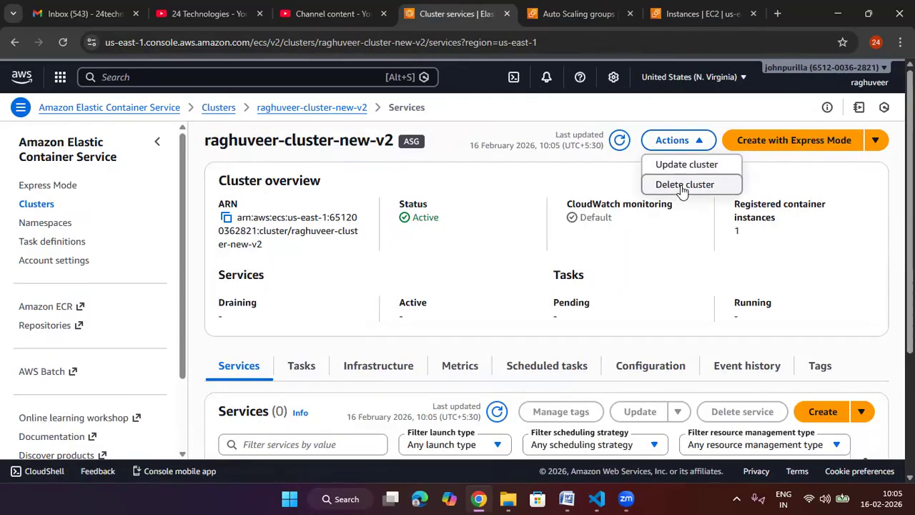
pyautogui.click(683, 187)
pyautogui.moveTo(492, 369); pyautogui.dragTo(349, 374)
pyautogui.hotkey('ctrl', 'c')
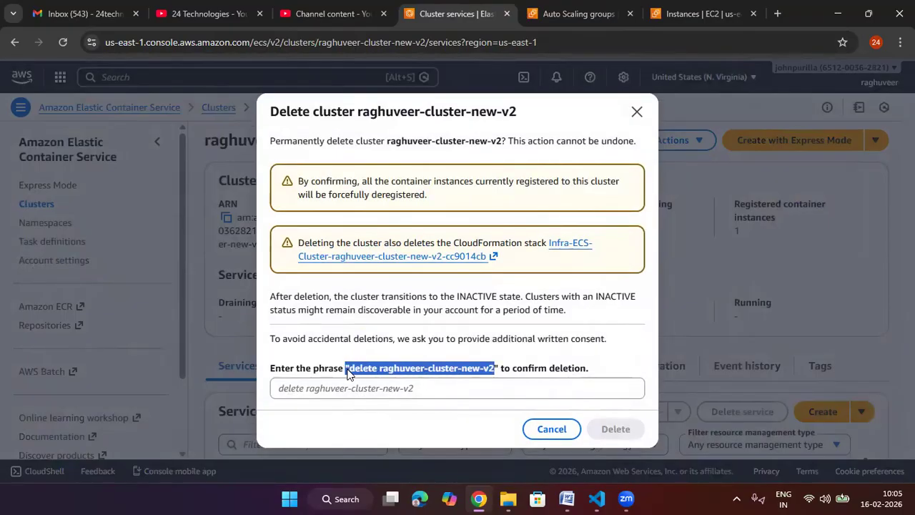
pyautogui.click(478, 388)
pyautogui.hotkey('ctrl', 'v')
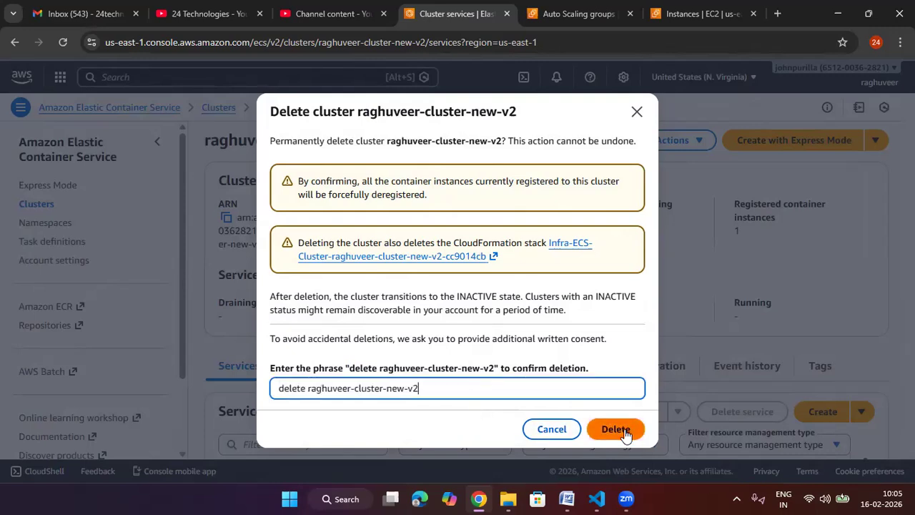
pyautogui.click(619, 428)
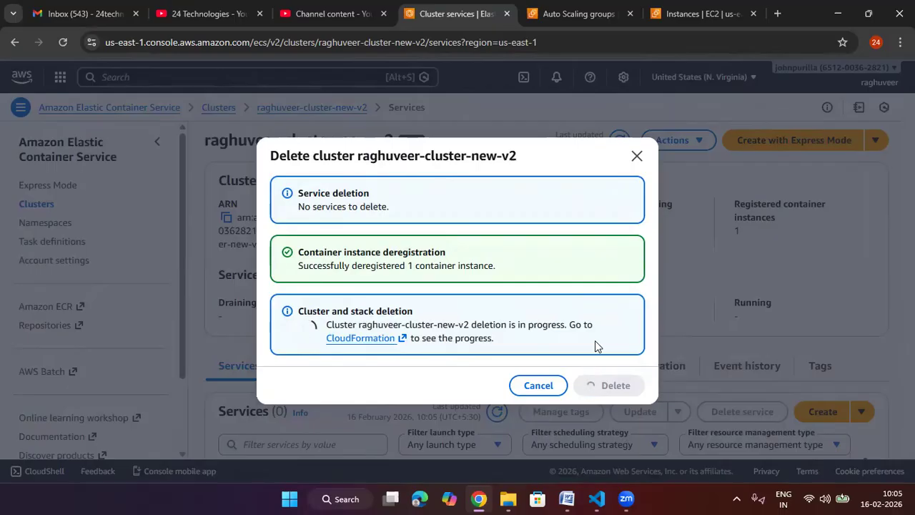
# Reload the Auto Scaling groups page repeatedly to check whether the deleted cluster's group is being removed
pyautogui.click(575, 14)
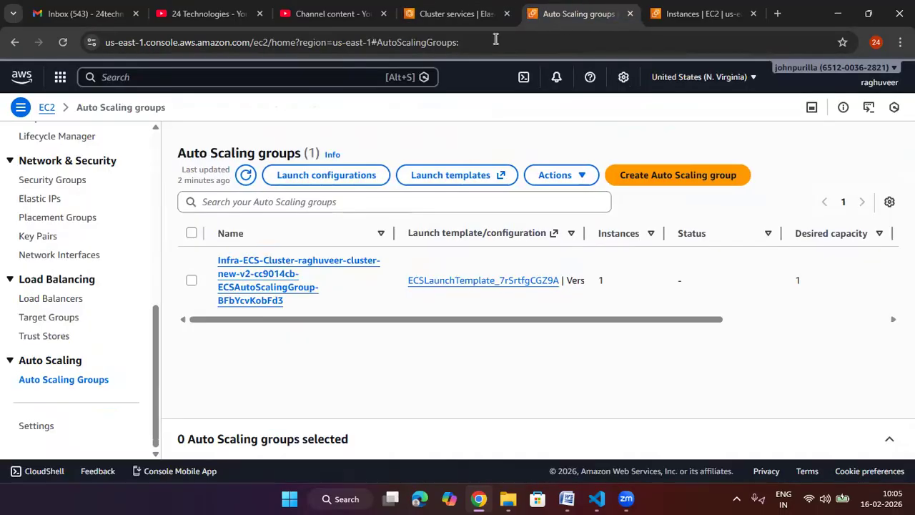
pyautogui.click(55, 41)
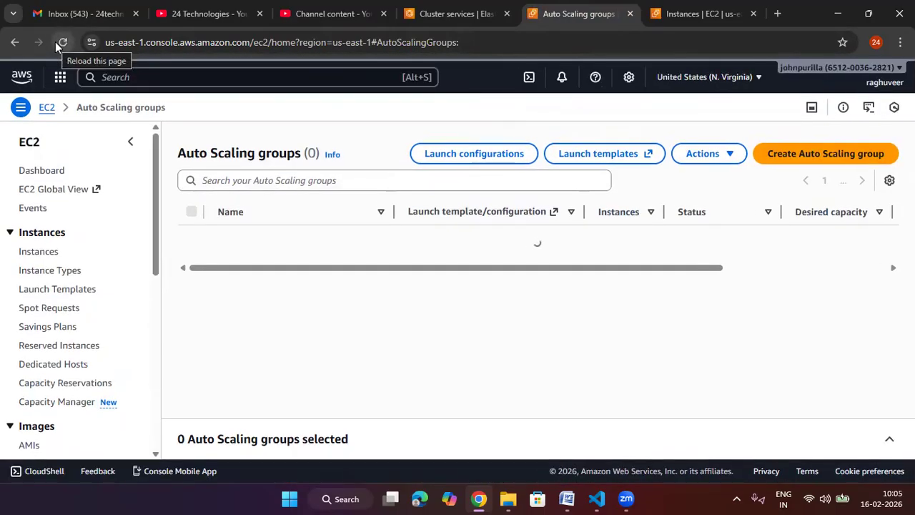
pyautogui.click(55, 41)
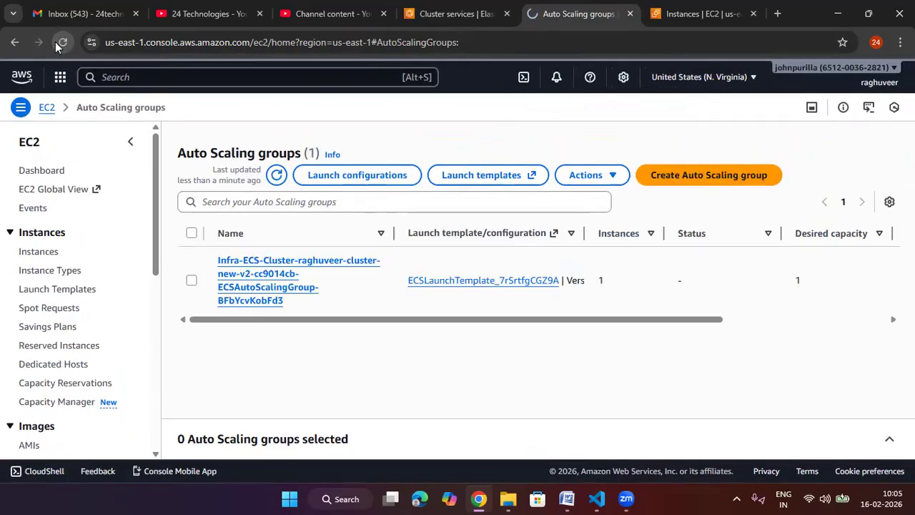
pyautogui.click(55, 41)
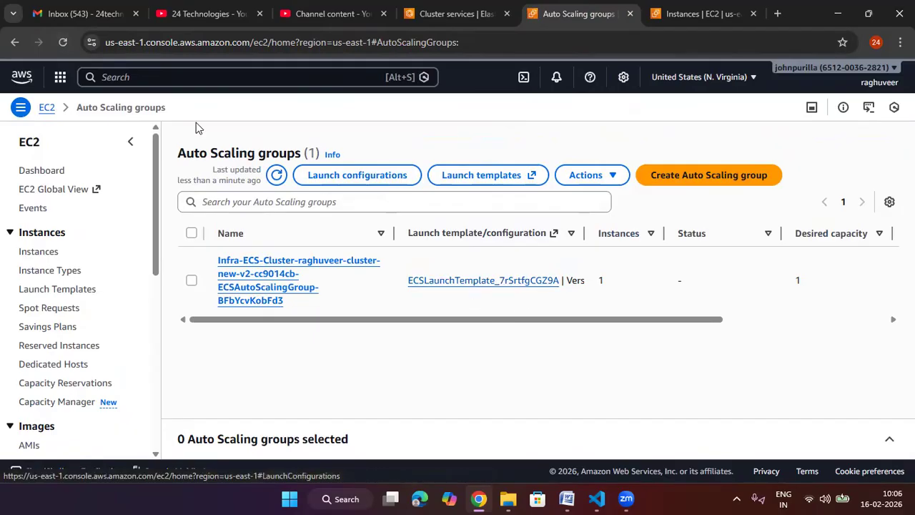
pyautogui.click(64, 43)
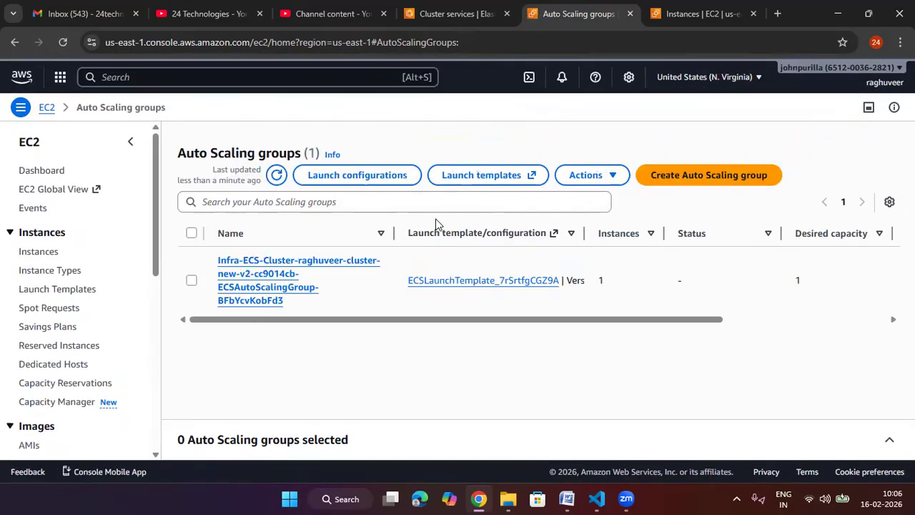
# Check the cluster deletion progress, reload the Auto Scaling groups page, and examine the group's status and desired capacity
pyautogui.click(458, 13)
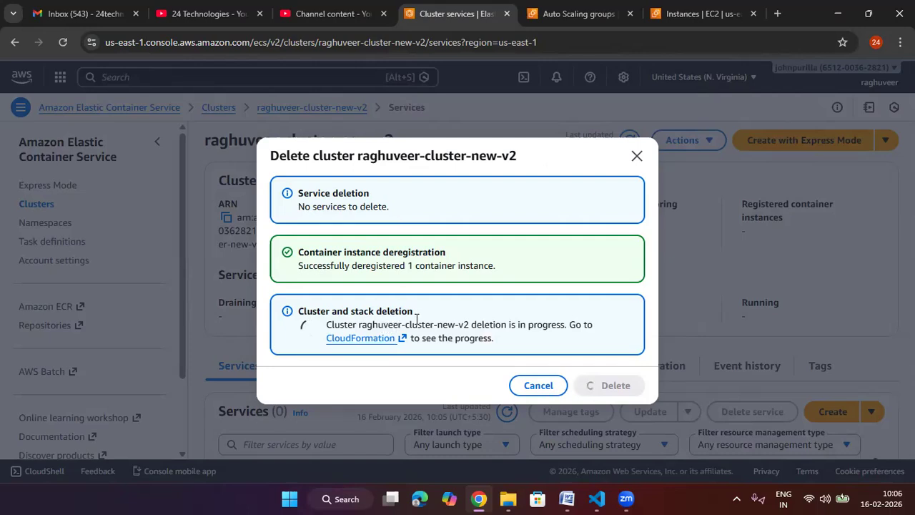
pyautogui.click(572, 14)
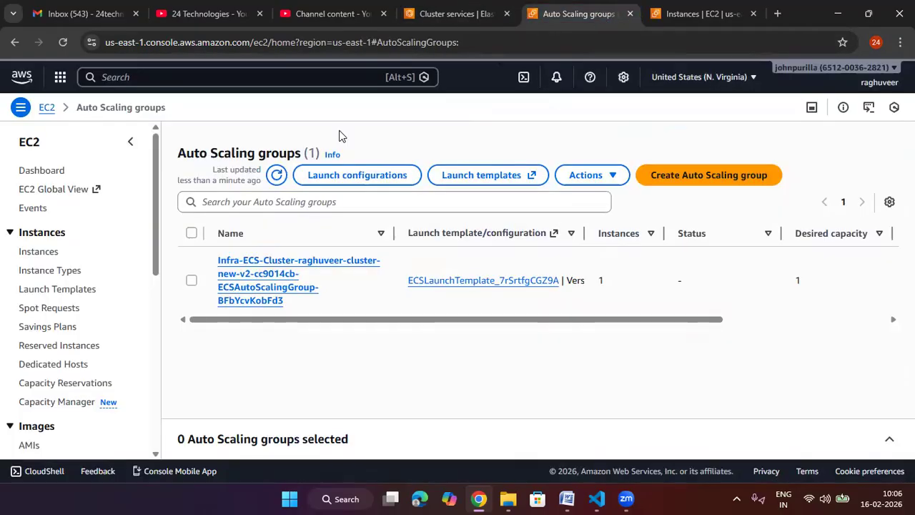
pyautogui.click(64, 43)
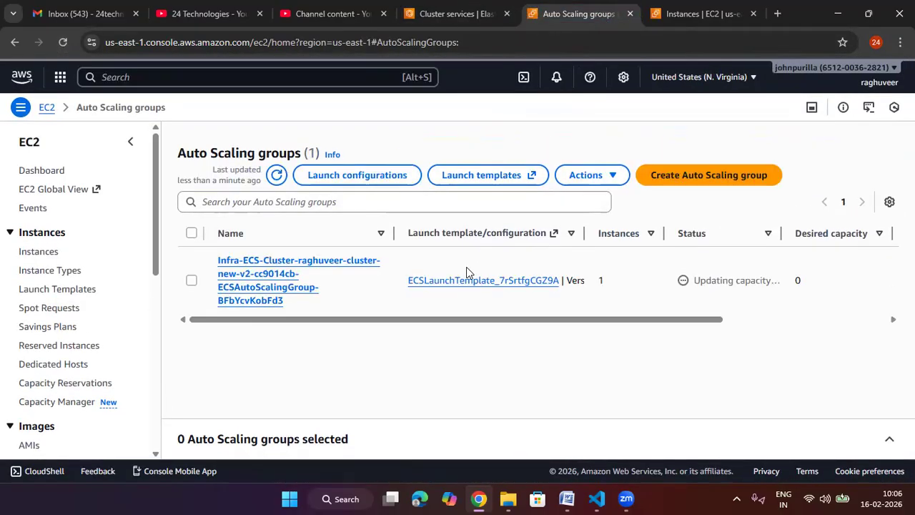
pyautogui.moveTo(769, 283); pyautogui.dragTo(692, 281)
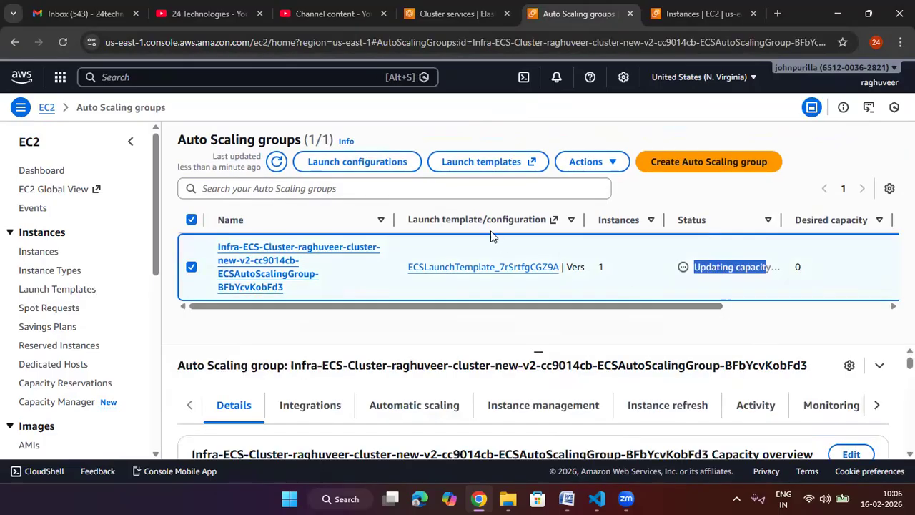
# Deselect the Auto Scaling group and keep refreshing the groups list to monitor its capacity update
pyautogui.click(276, 162)
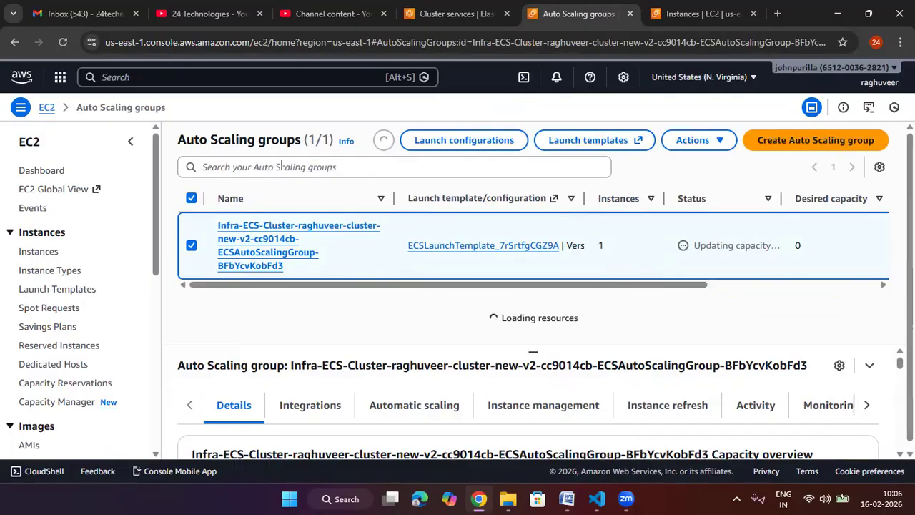
pyautogui.click(192, 269)
pyautogui.click(278, 176)
pyautogui.click(277, 175)
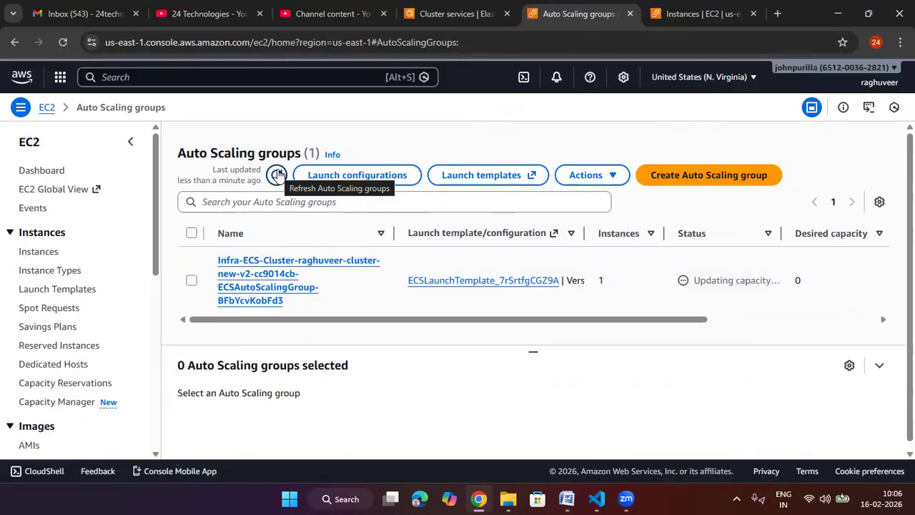
pyautogui.click(277, 175)
pyautogui.click(277, 175)
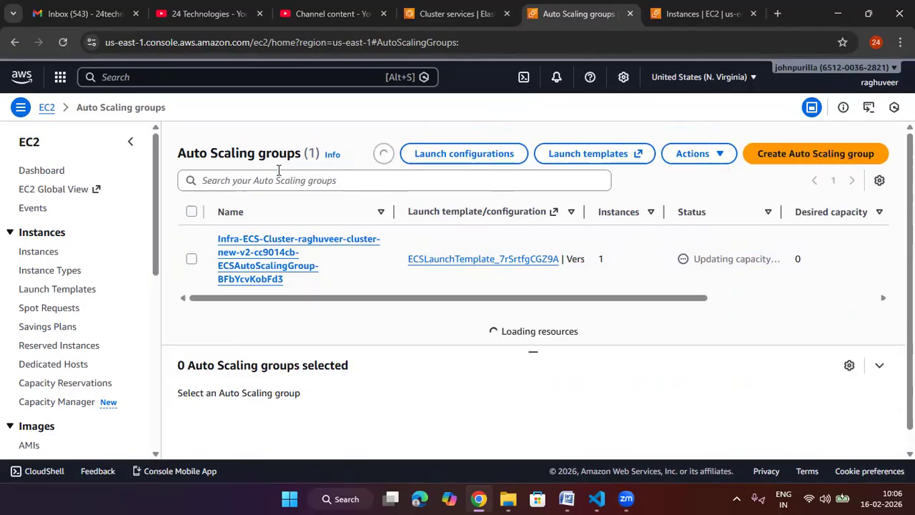
# Refresh the Auto Scaling groups list, select the ECS cluster's group, and recheck its capacity status
pyautogui.moveTo(538, 319); pyautogui.dragTo(500, 317)
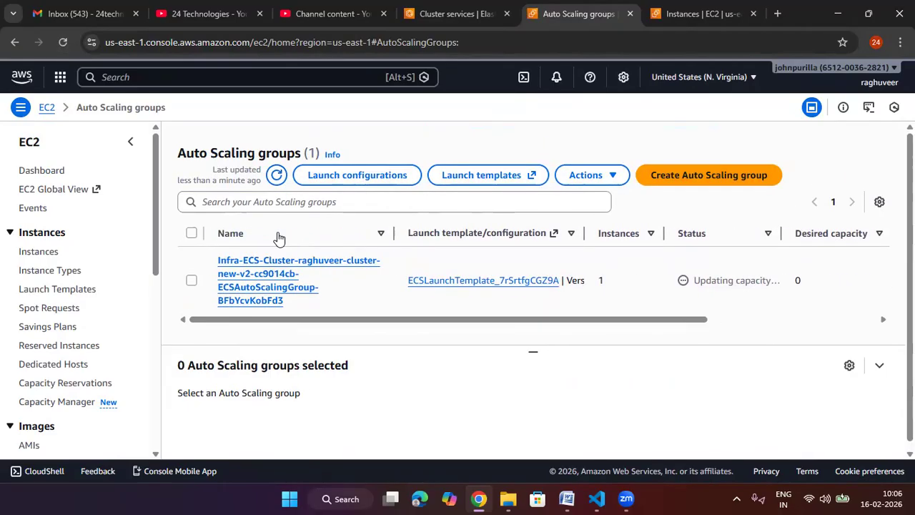
pyautogui.click(280, 177)
pyautogui.click(276, 175)
pyautogui.click(191, 281)
pyautogui.click(588, 161)
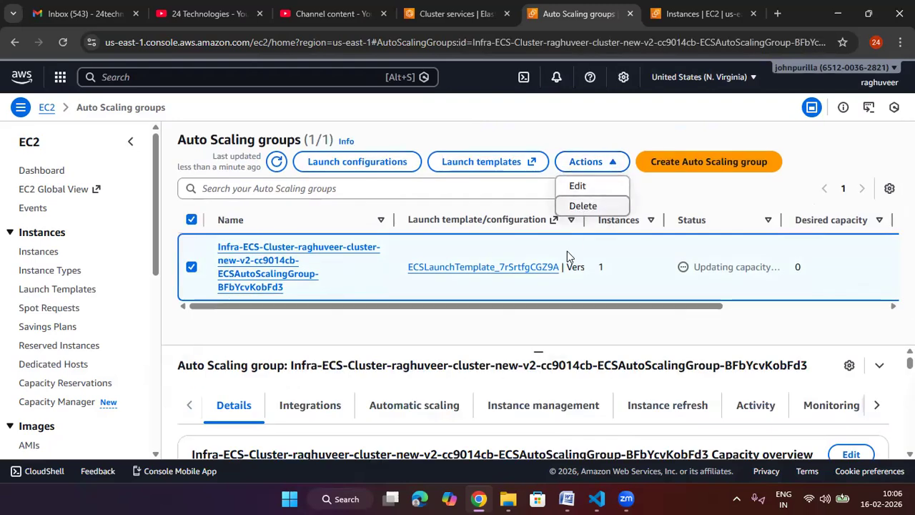
pyautogui.click(276, 162)
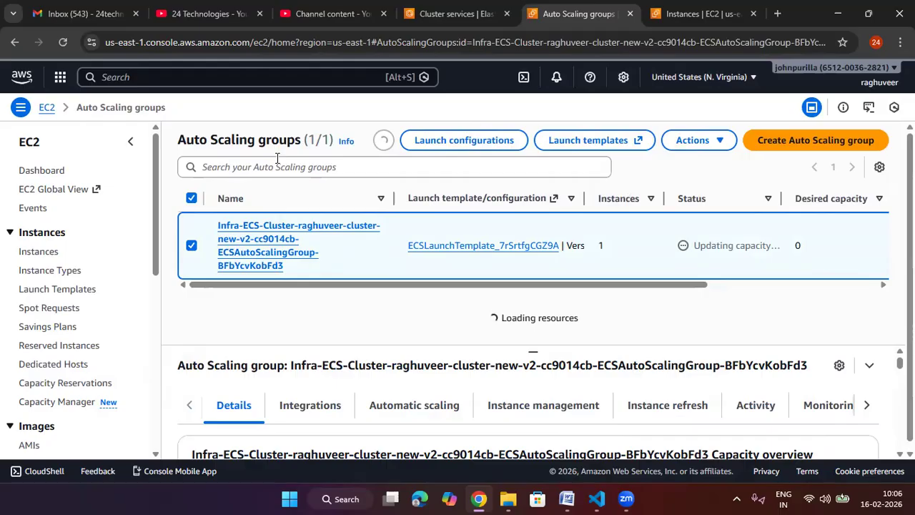
pyautogui.click(277, 157)
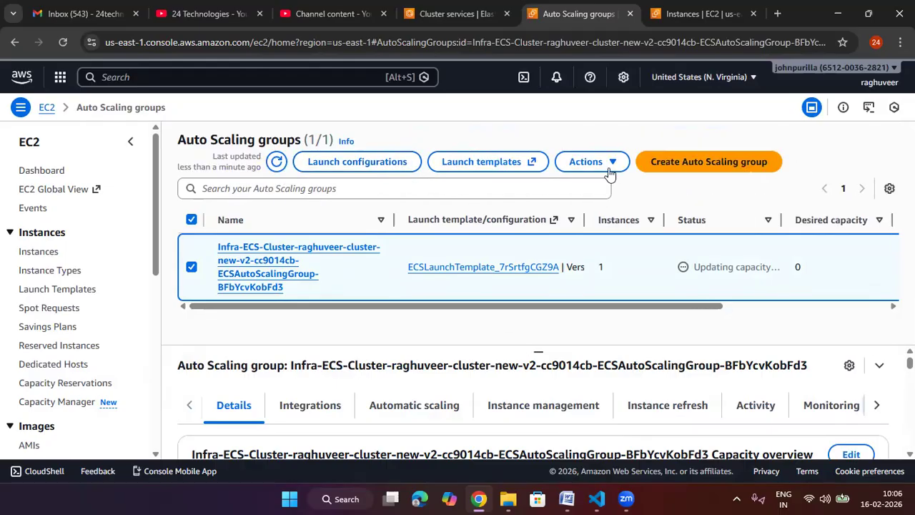
# Check the ECS instance's state in the EC2 instances list and examine the ECS cluster's deletion progress
pyautogui.click(718, 13)
pyautogui.click(482, 141)
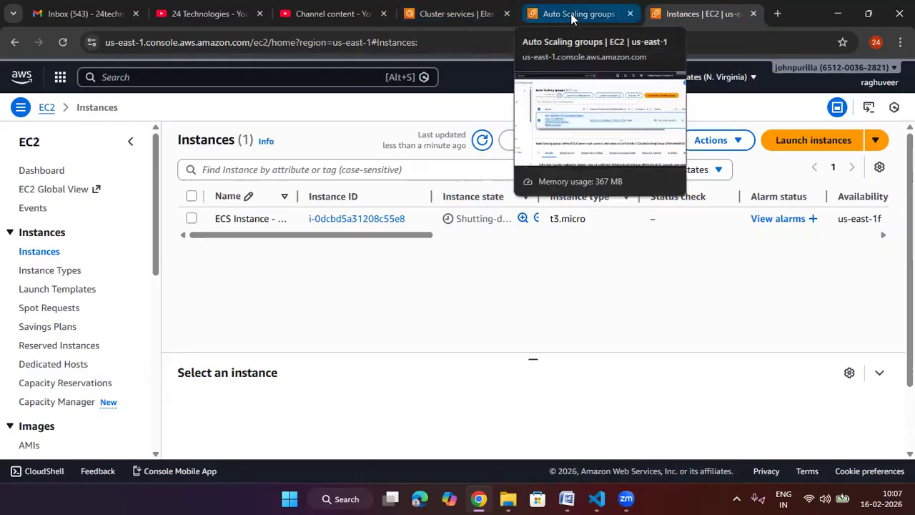
pyautogui.click(429, 14)
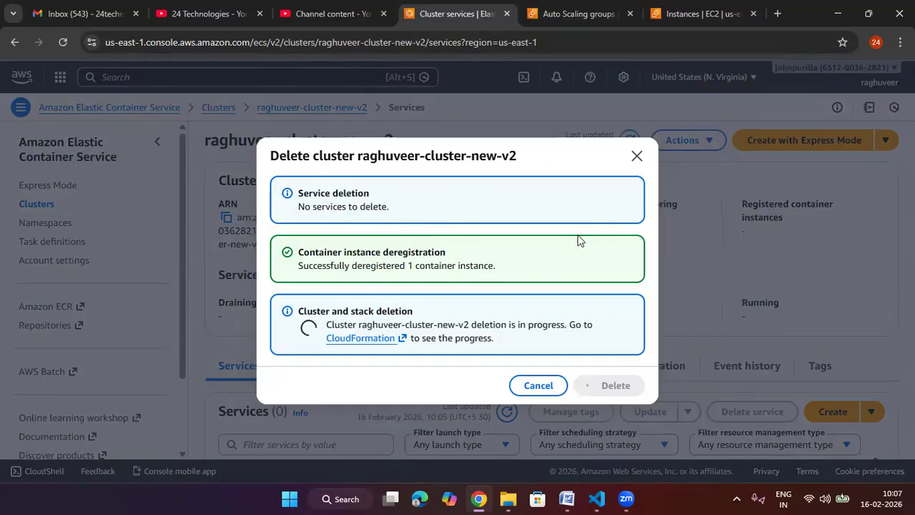
pyautogui.click(590, 15)
pyautogui.click(679, 15)
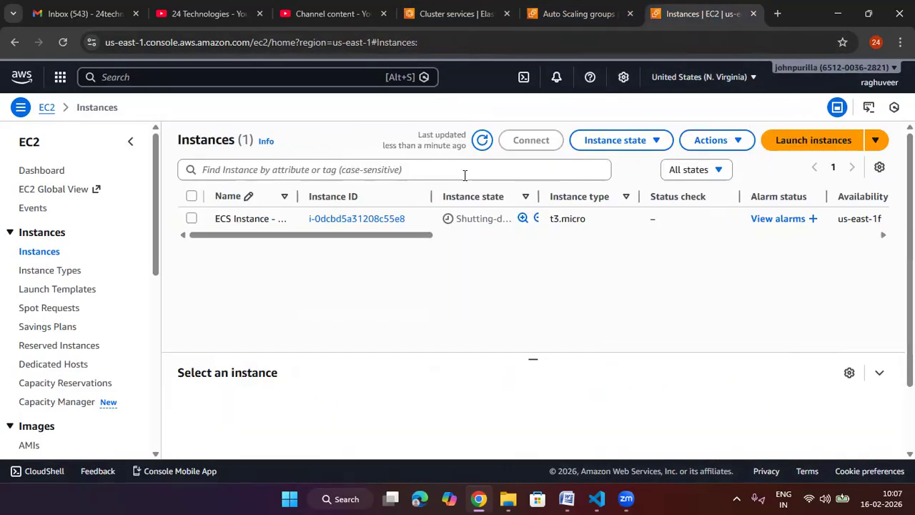
pyautogui.click(482, 140)
pyautogui.click(482, 140)
# Return to the Auto Scaling groups and refresh repeatedly to monitor the selected group's instance count and status
pyautogui.click(576, 17)
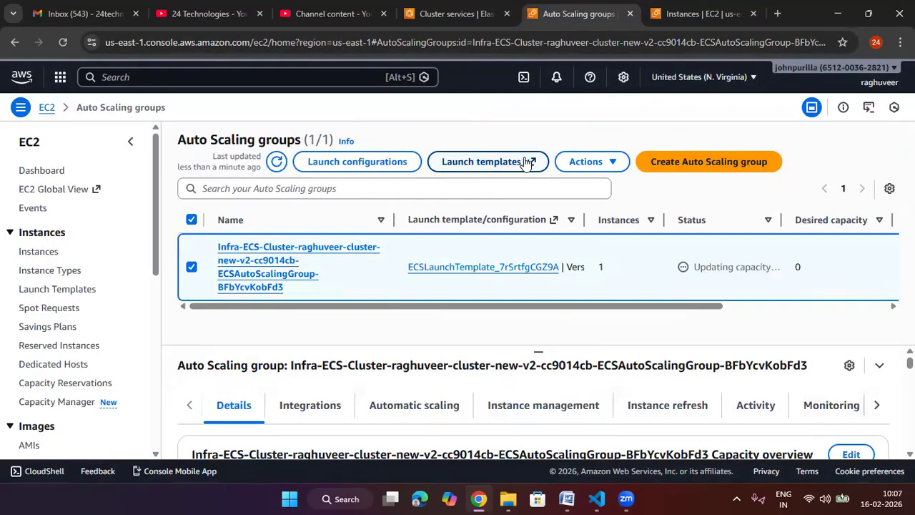
pyautogui.click(277, 163)
pyautogui.click(278, 162)
pyautogui.click(277, 163)
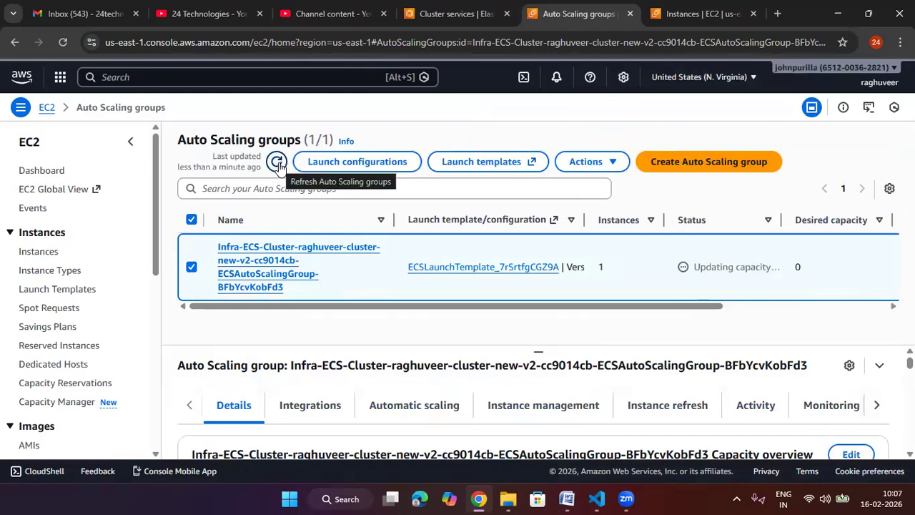
pyautogui.click(278, 163)
pyautogui.click(277, 163)
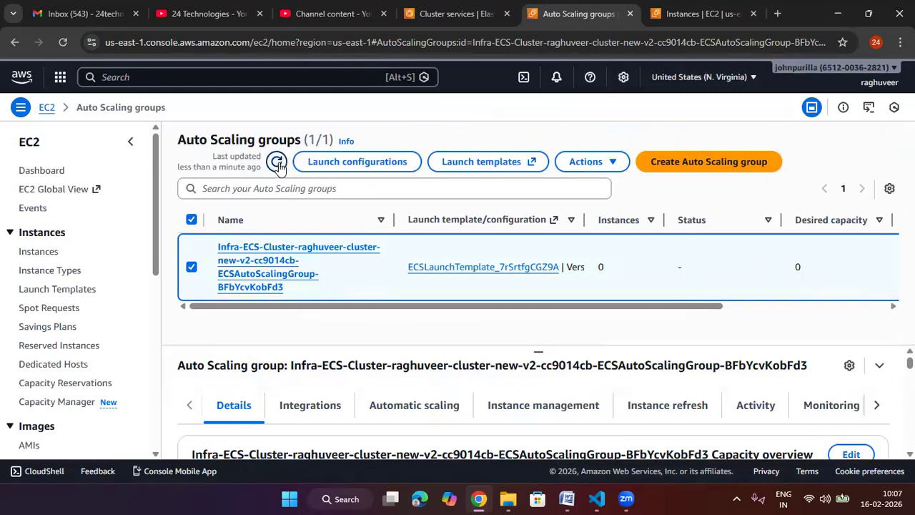
pyautogui.click(277, 163)
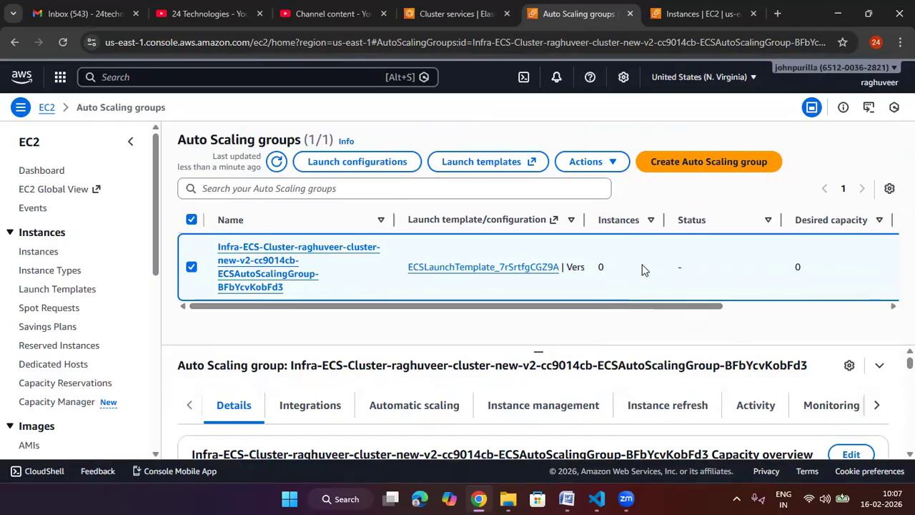
# Deselect and refresh the Auto Scaling group, and reload the EC2 instances page to check the instance's state
pyautogui.click(192, 267)
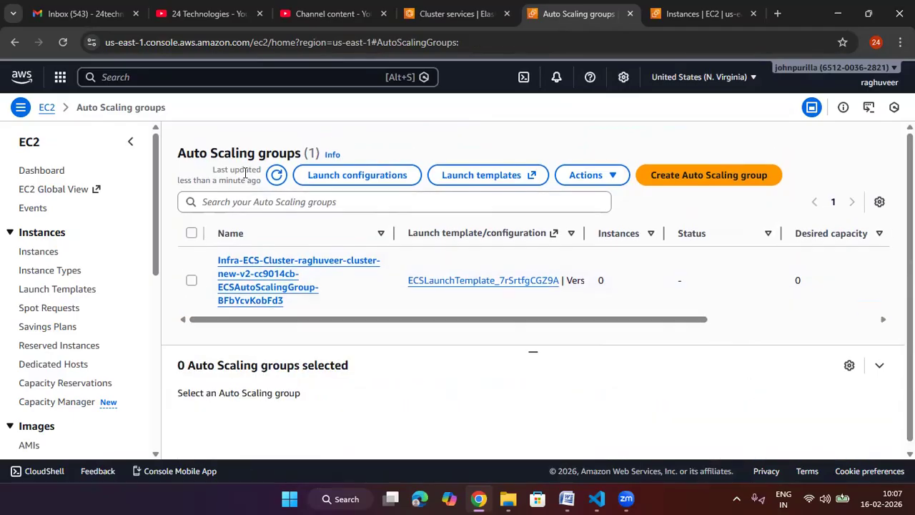
pyautogui.click(275, 175)
pyautogui.click(276, 175)
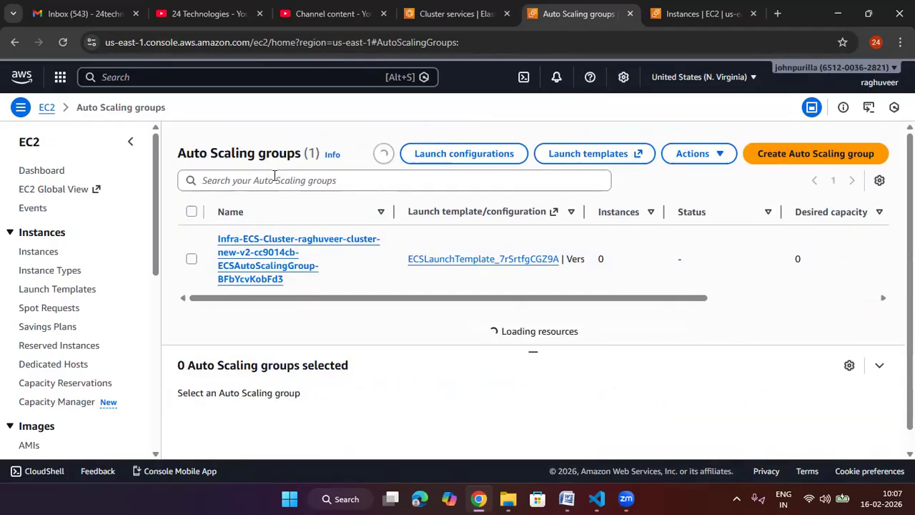
pyautogui.click(699, 15)
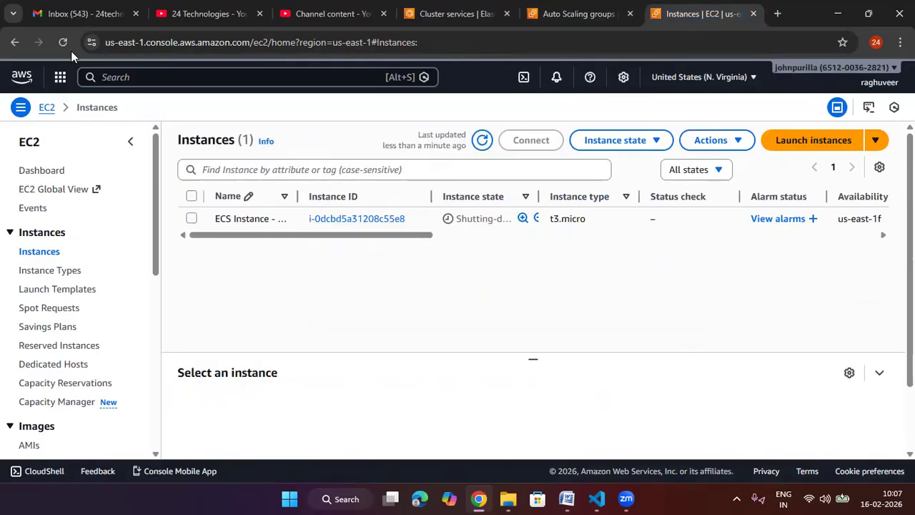
pyautogui.click(69, 49)
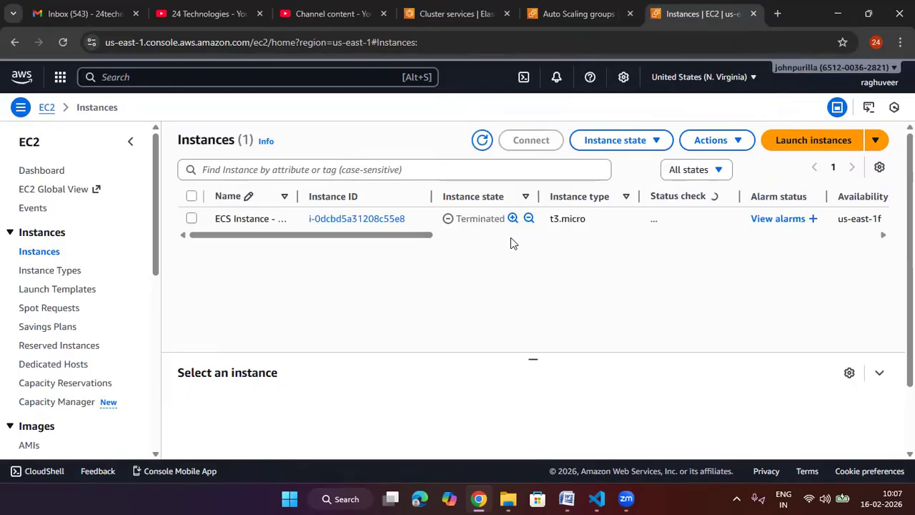
# Refresh the Auto Scaling groups list to check for the group's removal, and revisit the ECS cluster's deletion progress
pyautogui.click(579, 14)
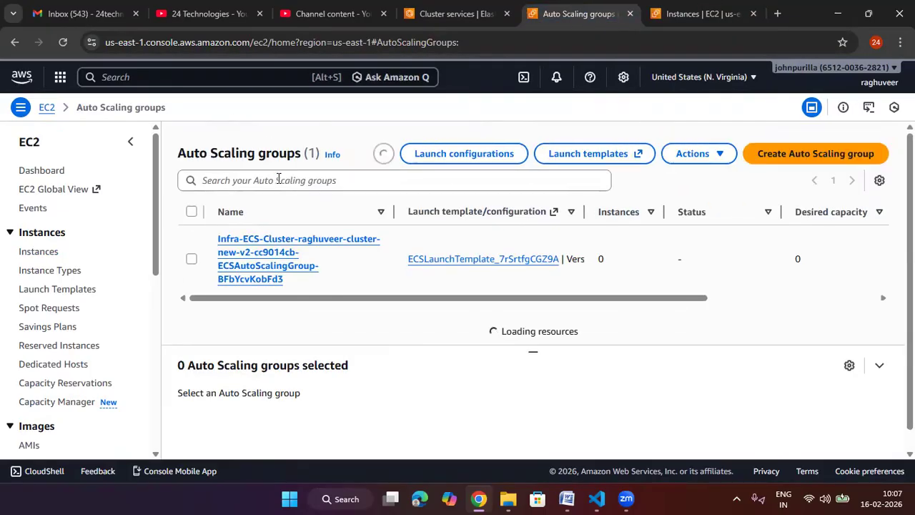
pyautogui.click(278, 177)
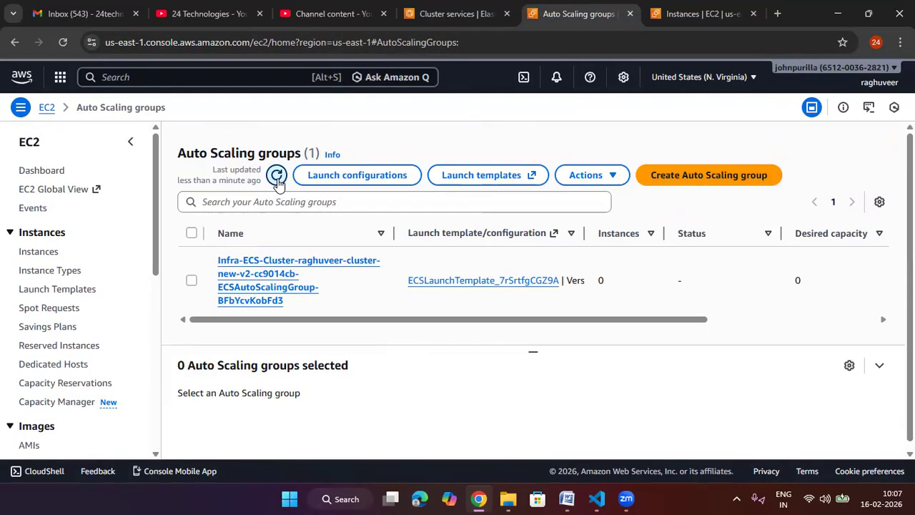
pyautogui.hscroll(2, 756, 320)
pyautogui.moveTo(787, 326); pyautogui.dragTo(571, 315)
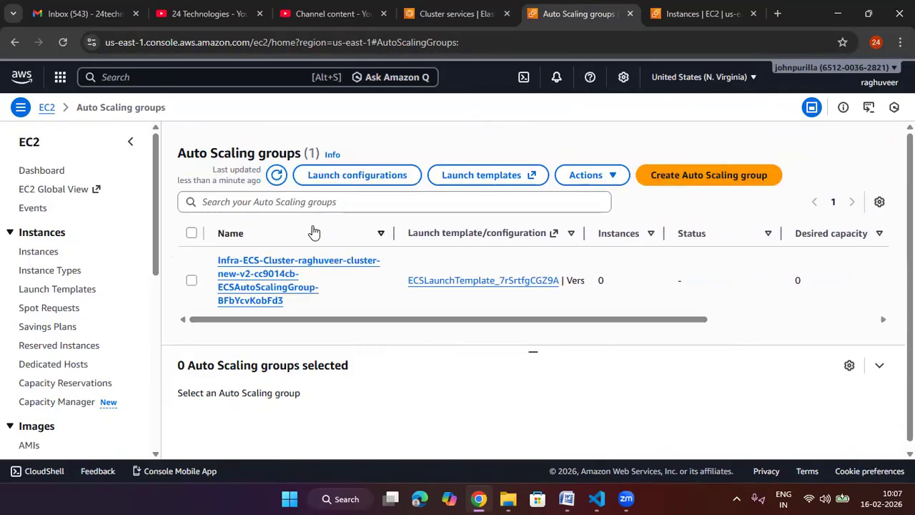
pyautogui.click(277, 176)
pyautogui.click(278, 179)
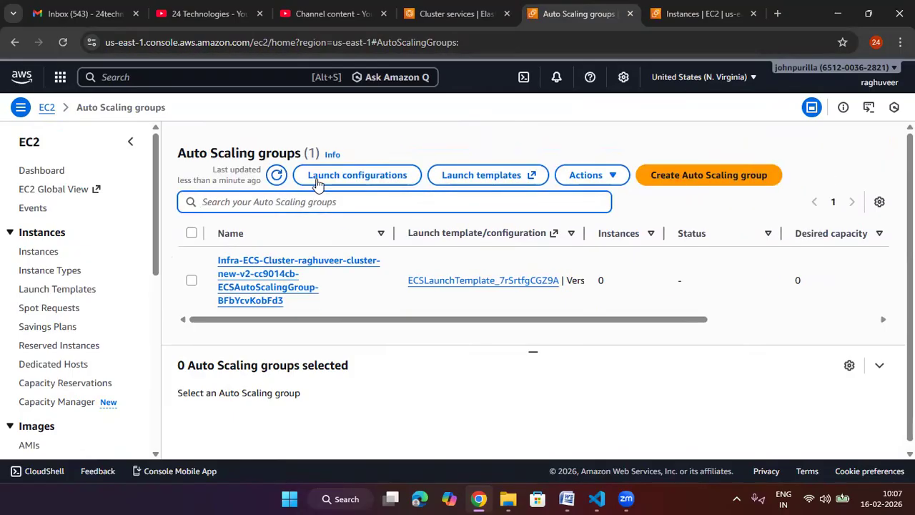
pyautogui.click(472, 14)
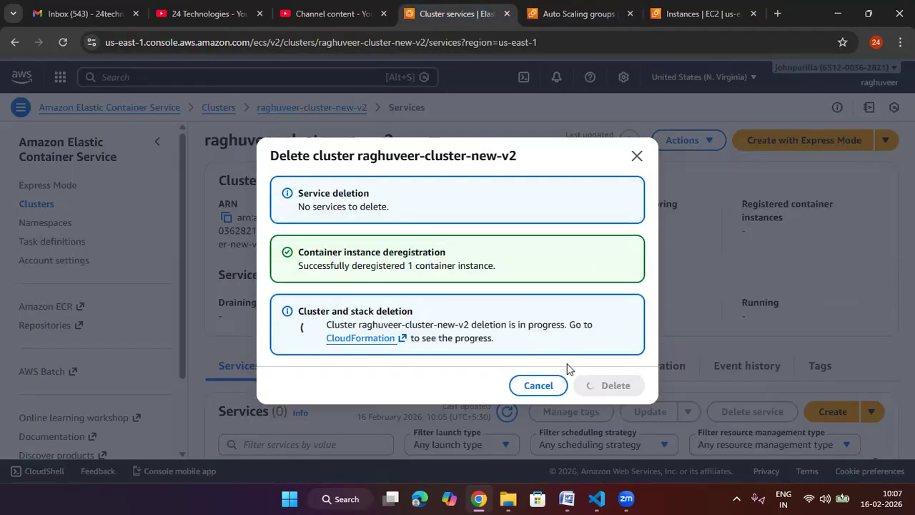